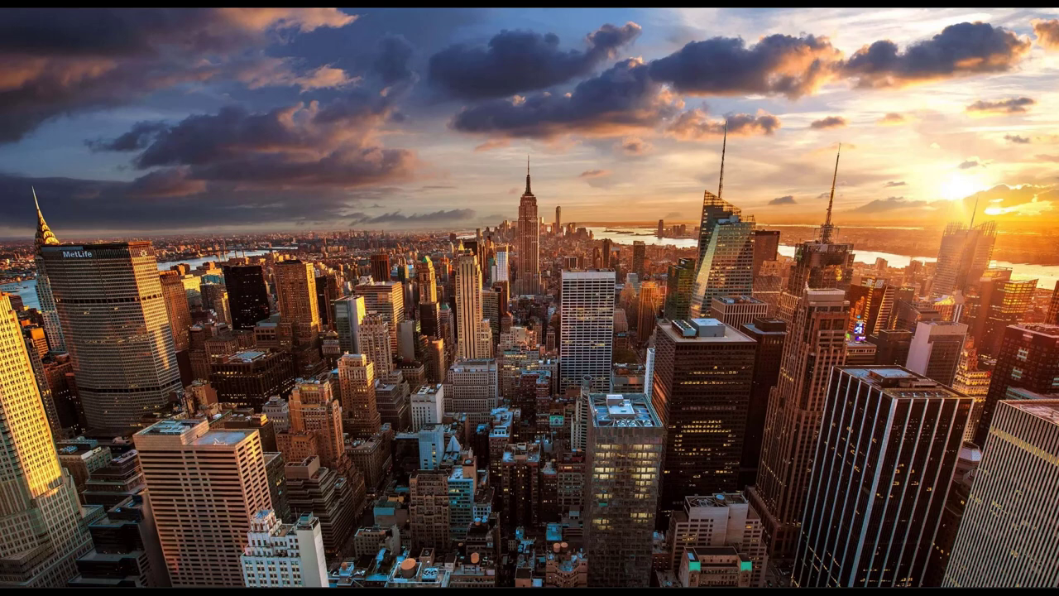
Switch to the AutoCAD 2021 drawing showing the title 'AUTOCAD THỰC CHIẾN - HỌC TỪ SỐ 0'.
{"action": "left_click", "coordinate": [397, 547]}
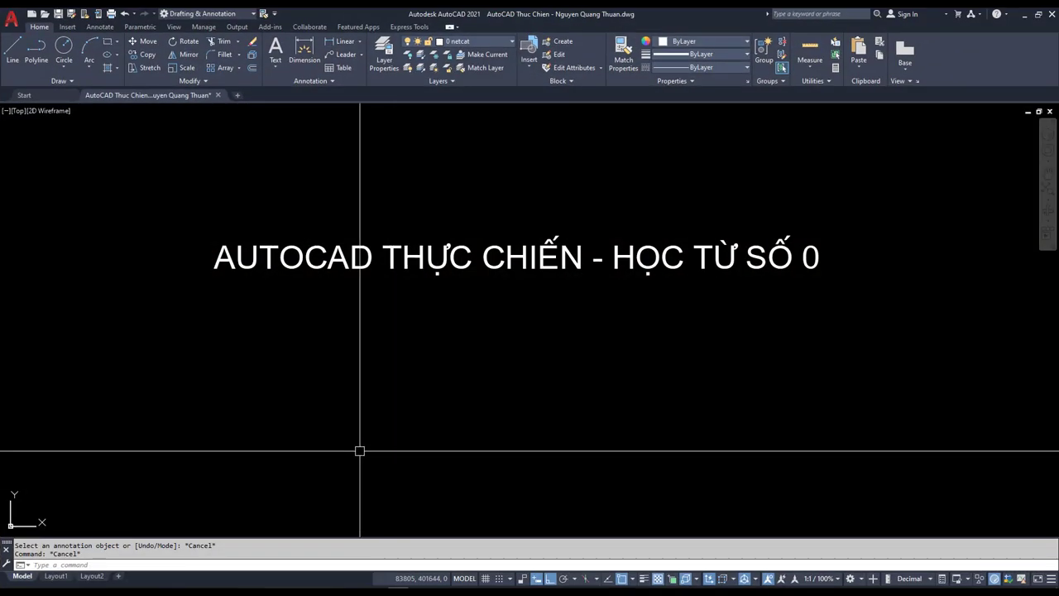
{"action": "middle_click_drag", "start_coordinate": [350, 340], "coordinate": [350, 348]}
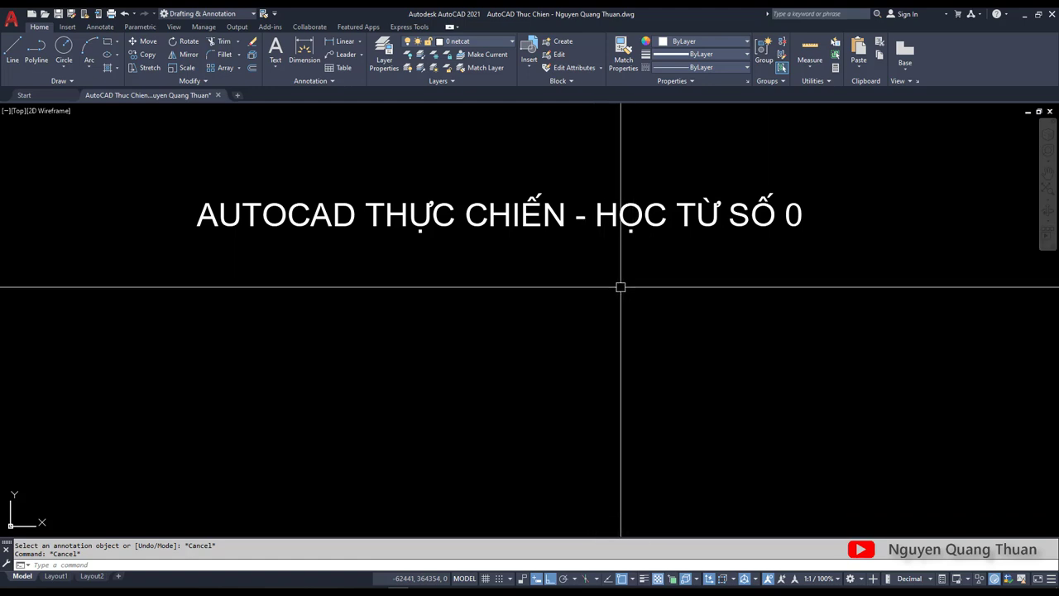
{"action": "middle_click_drag", "start_coordinate": [565, 293], "coordinate": [560, 279]}
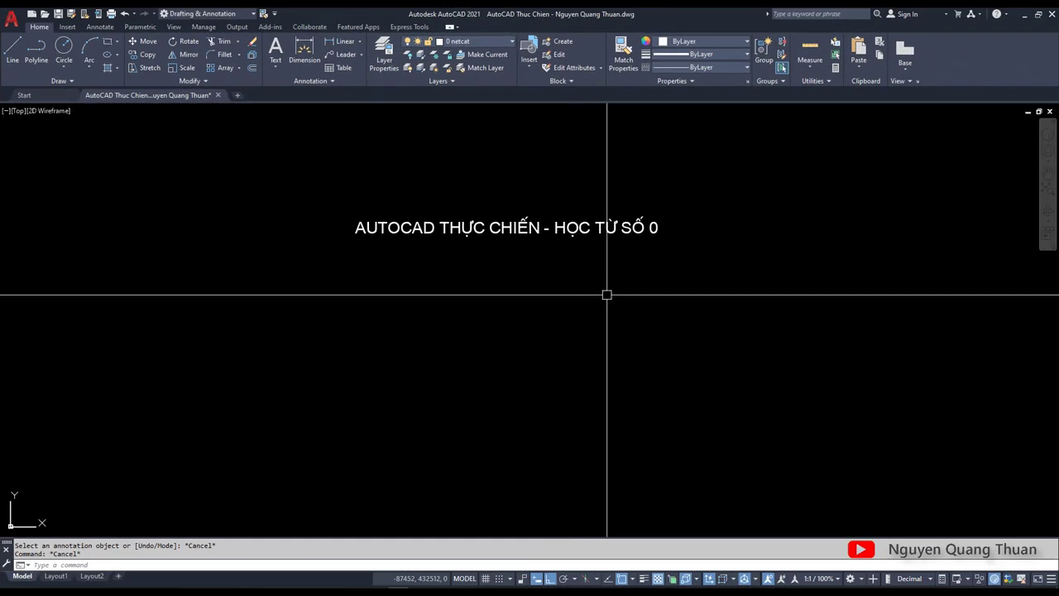
{"action": "scroll", "coordinate": [608, 293], "scroll_direction": "up", "scroll_amount": 3}
{"action": "middle_click_drag", "start_coordinate": [607, 293], "coordinate": [656, 243]}
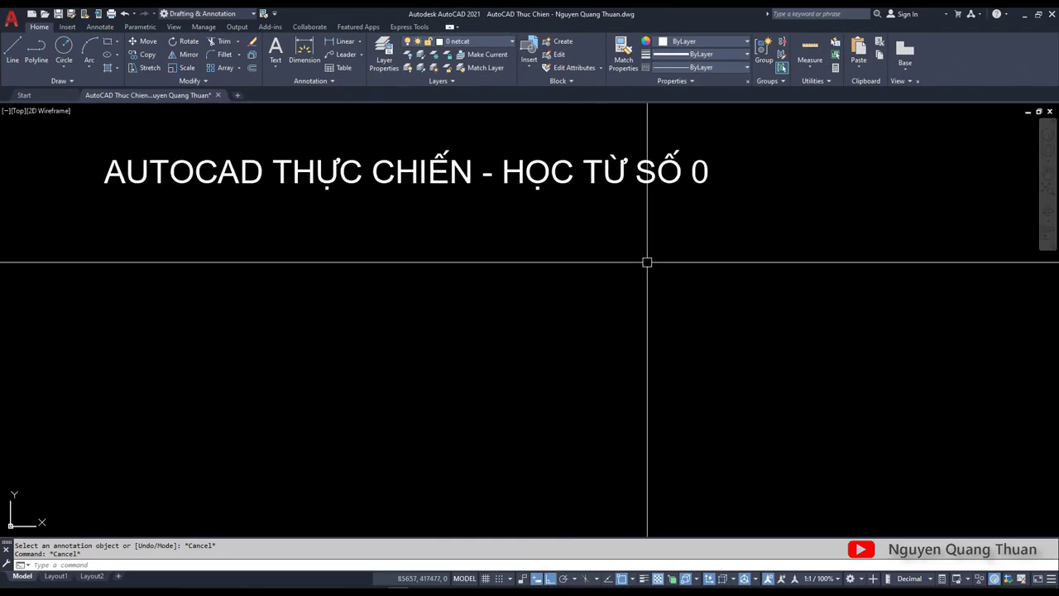
{"action": "type", "text": "p"}
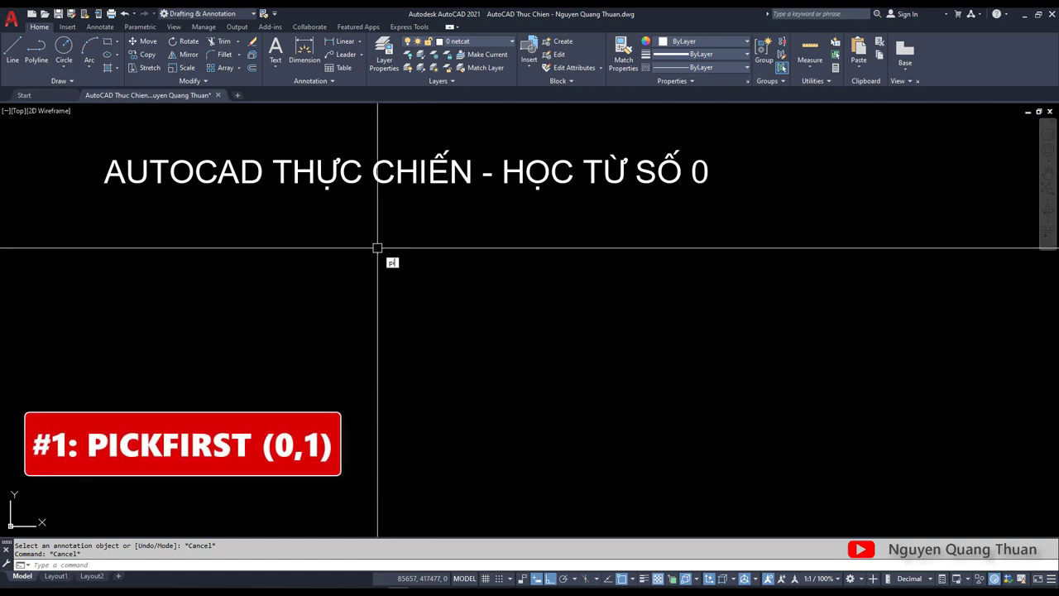
{"action": "type", "text": "ick"}
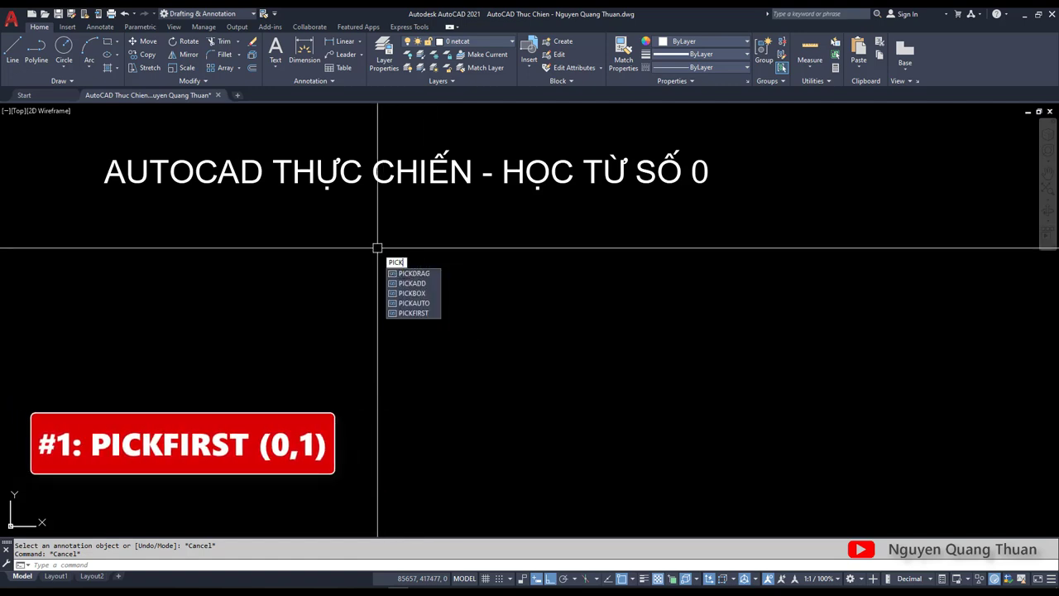
{"action": "type", "text": "f"}
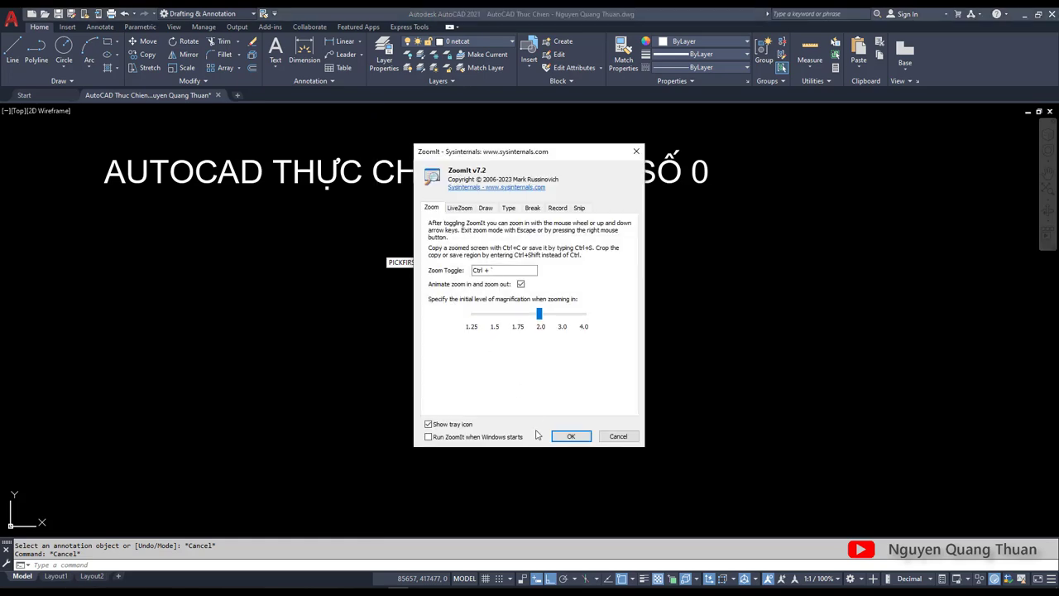
{"action": "left_click", "coordinate": [571, 436]}
{"action": "key", "text": "ctrl+grave"}
{"action": "left_click_drag", "start_coordinate": [326, 218], "coordinate": [477, 291], "text": "ctrl"}
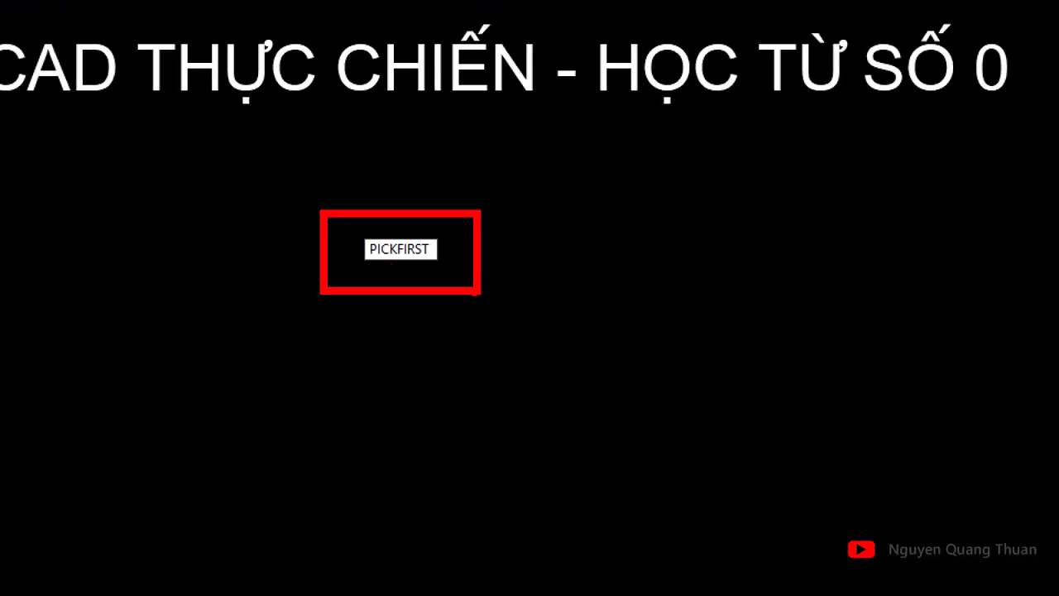
{"action": "key", "text": "Escape"}
{"action": "mouse_move", "coordinate": [307, 239]}
{"action": "middle_mouse_down"}
{"action": "mouse_move", "coordinate": [438, 256]}
{"action": "mouse_move", "coordinate": [414, 286]}
{"action": "middle_mouse_up"}
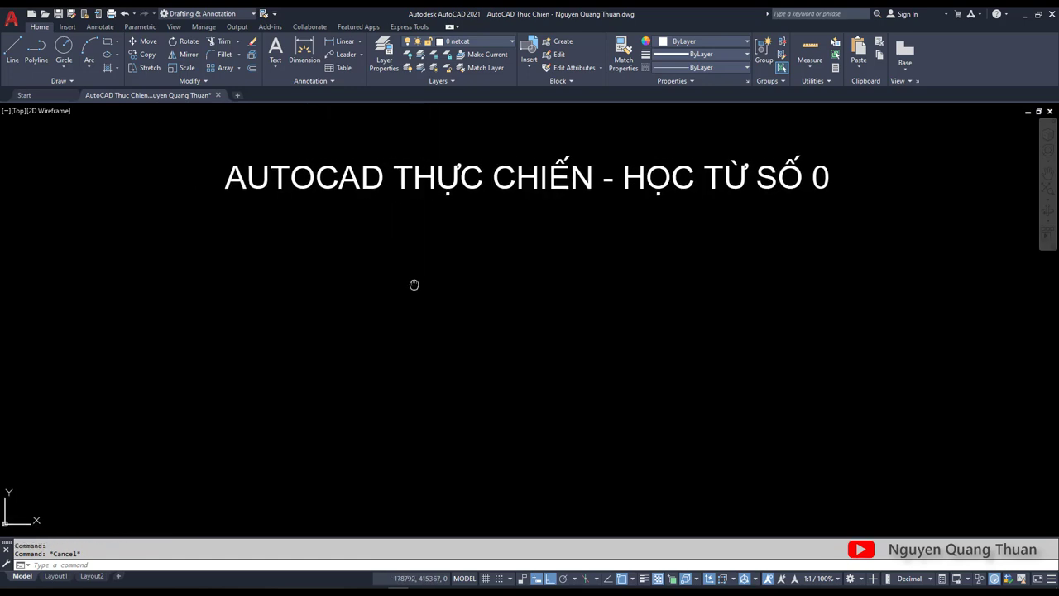
Copy the square to the right to make a row of three identical squares.
{"action": "mouse_move", "coordinate": [371, 293]}
{"action": "middle_mouse_down"}
{"action": "mouse_move", "coordinate": [382, 273]}
{"action": "mouse_move", "coordinate": [371, 271]}
{"action": "middle_mouse_up"}
{"action": "left_click", "coordinate": [359, 276]}
{"action": "left_click", "coordinate": [398, 310]}
{"action": "left_click", "coordinate": [393, 294]}
{"action": "left_click", "coordinate": [142, 53]}
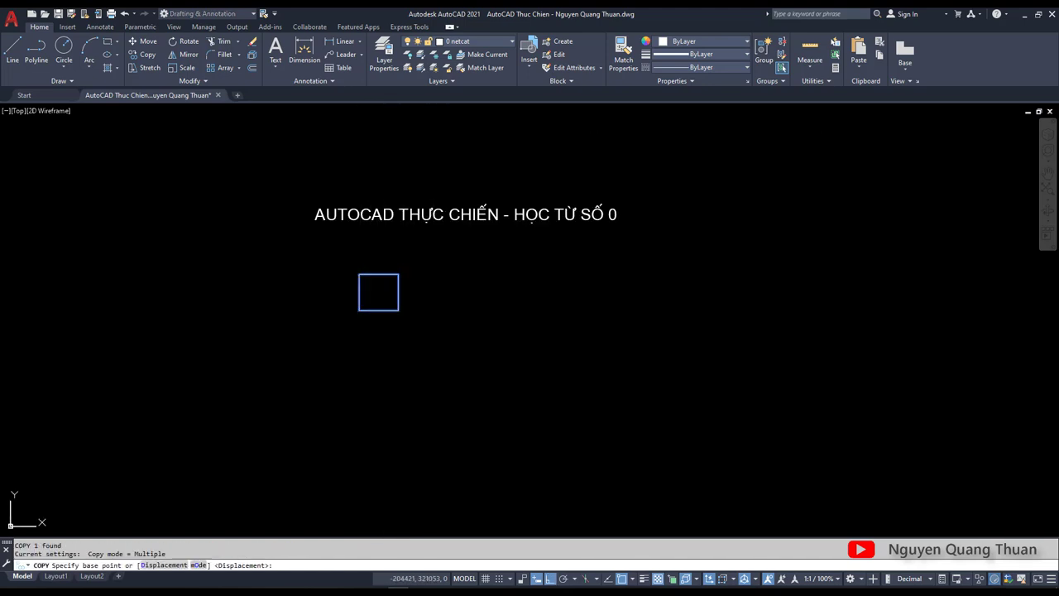
{"action": "left_click", "coordinate": [398, 311]}
{"action": "left_click", "coordinate": [458, 337]}
{"action": "left_click", "coordinate": [517, 337]}
{"action": "key", "text": "Escape"}
Copy the row of three squares straight down below the originals.
{"action": "scroll", "coordinate": [446, 276], "scroll_direction": "up", "scroll_amount": 3}
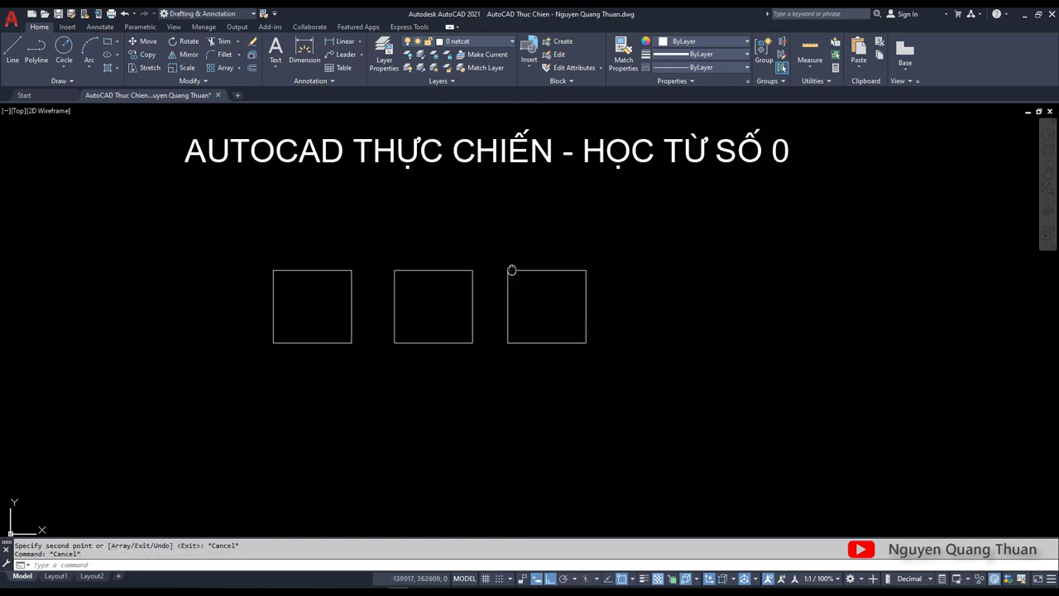
{"action": "left_click", "coordinate": [502, 256]}
{"action": "left_click", "coordinate": [303, 320]}
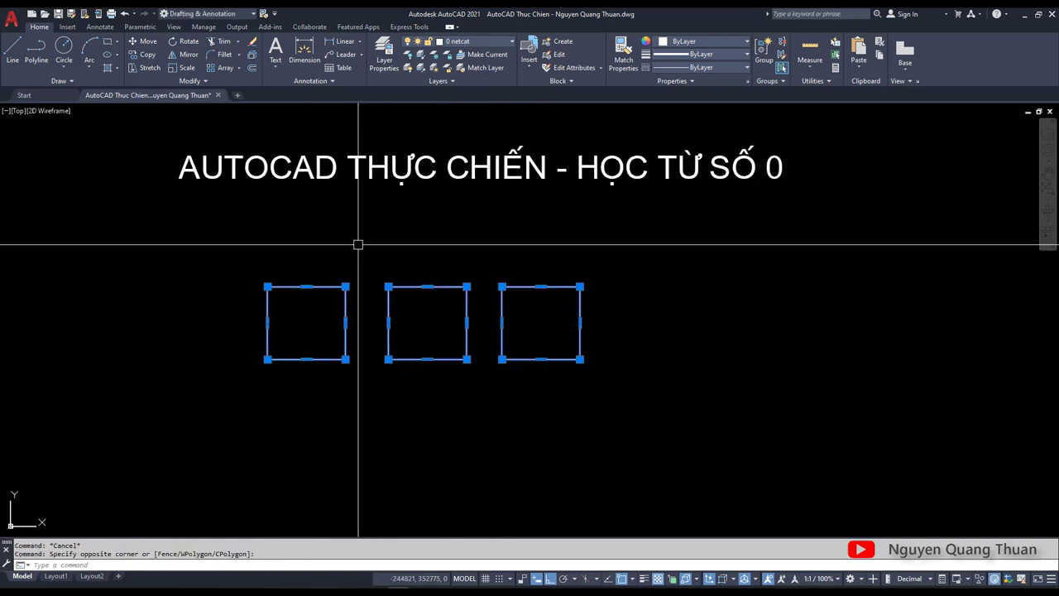
{"action": "type", "text": "c"}
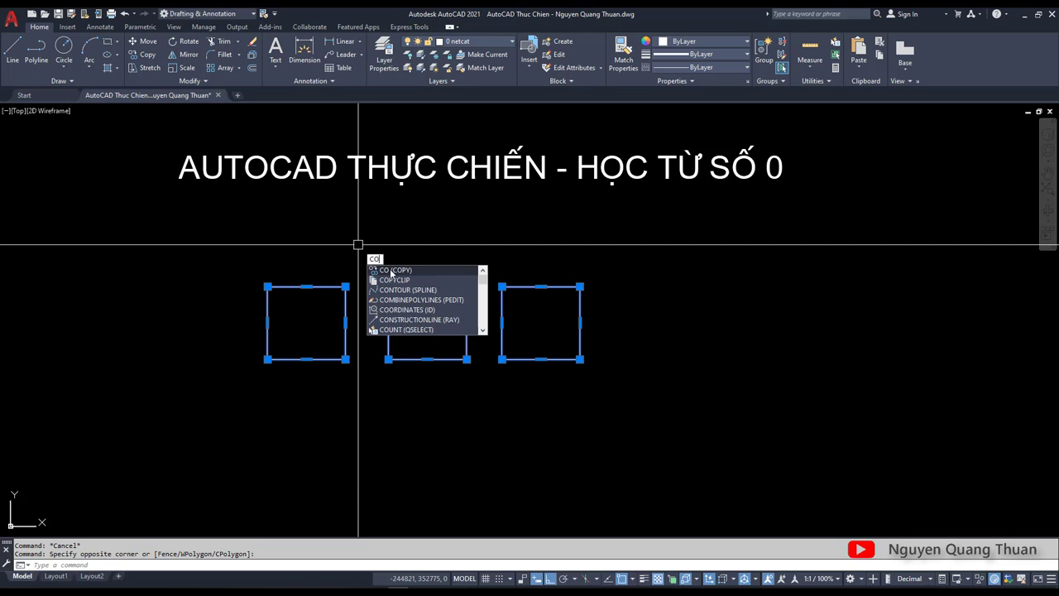
{"action": "left_click", "coordinate": [400, 271]}
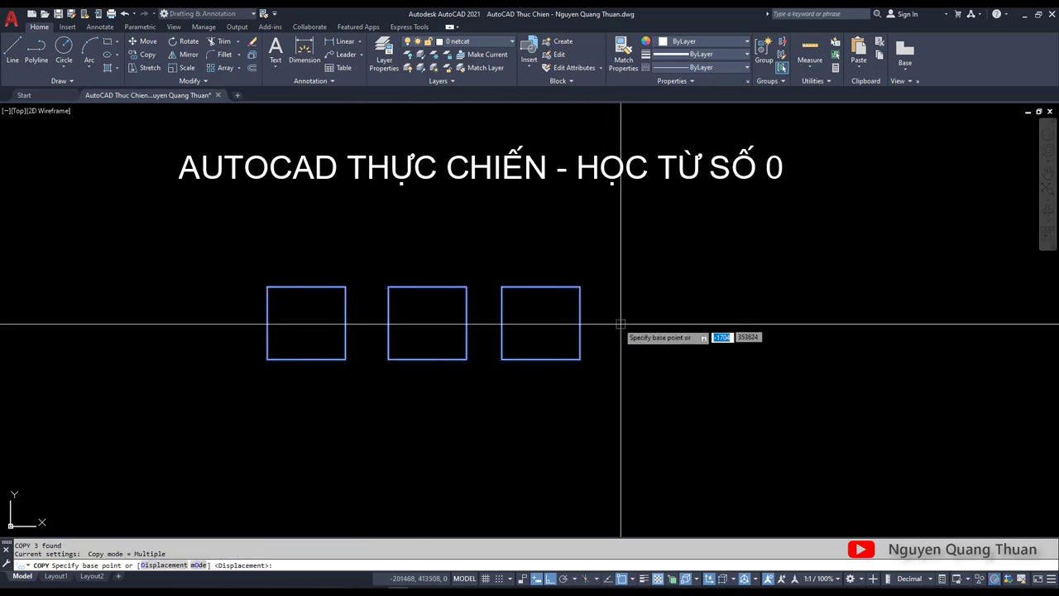
{"action": "left_click", "coordinate": [645, 330]}
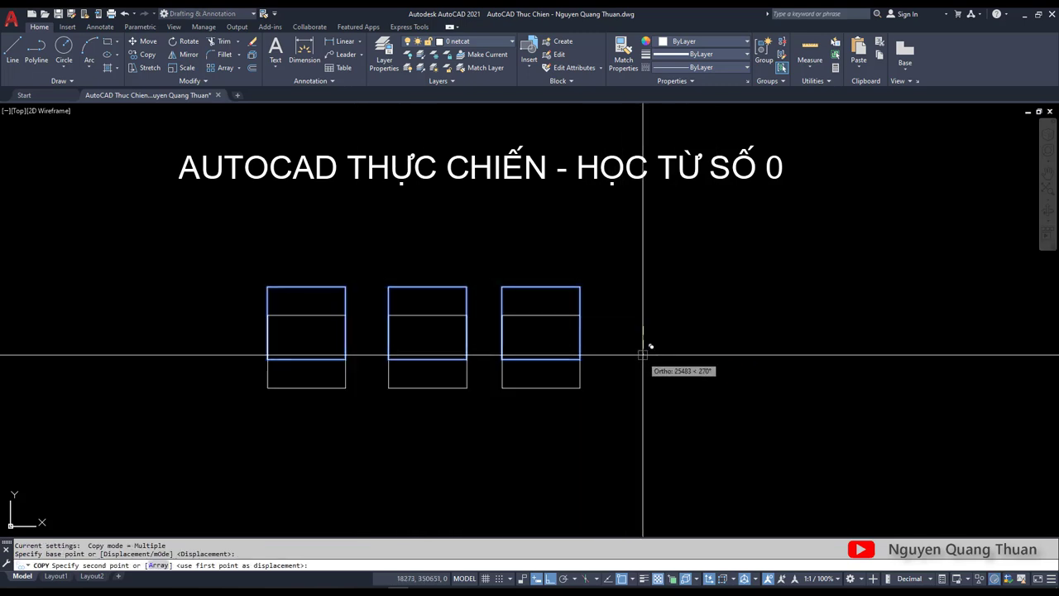
{"action": "left_click", "coordinate": [635, 425]}
{"action": "key", "text": "Escape"}
Erase the copied bottom row with E and call up the PICKFIRST setting.
{"action": "left_click", "coordinate": [601, 426]}
{"action": "left_click", "coordinate": [331, 373]}
{"action": "type", "text": "E"}
{"action": "key", "text": "Return"}
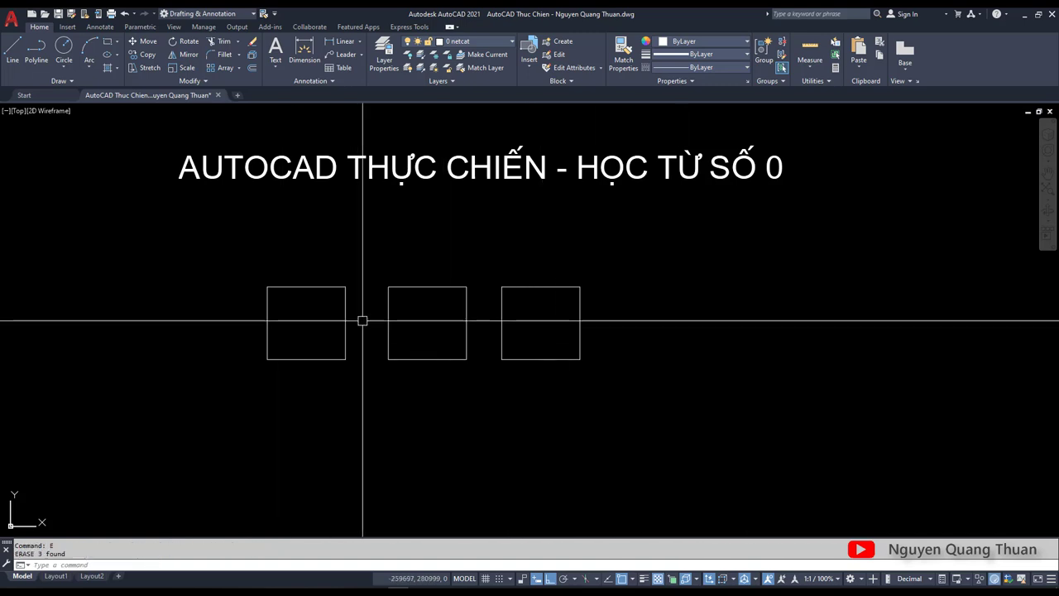
{"action": "type", "text": "k"}
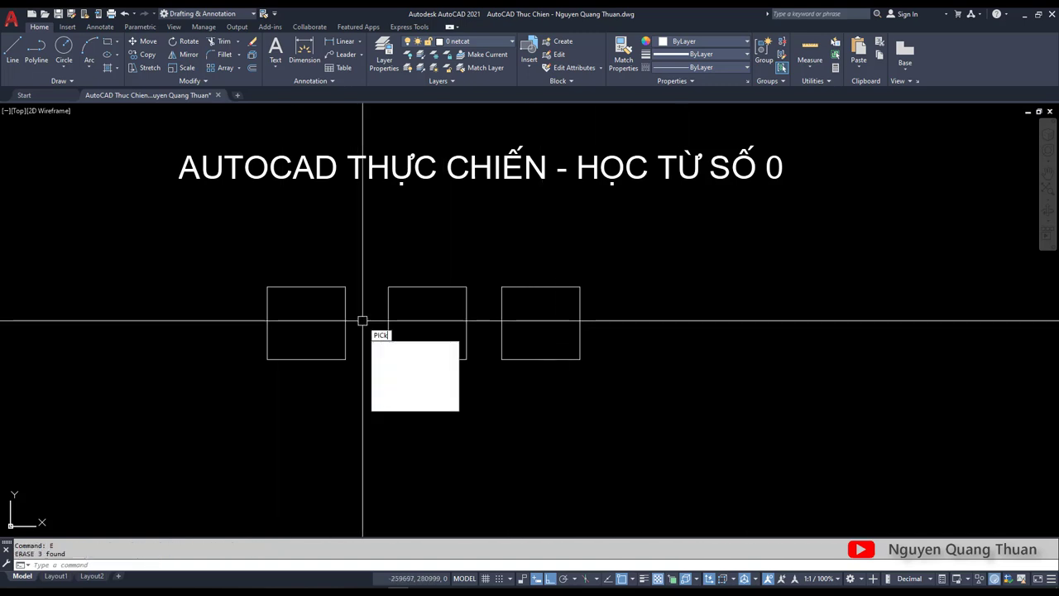
{"action": "left_click", "coordinate": [401, 356]}
{"action": "type", "text": "0"}
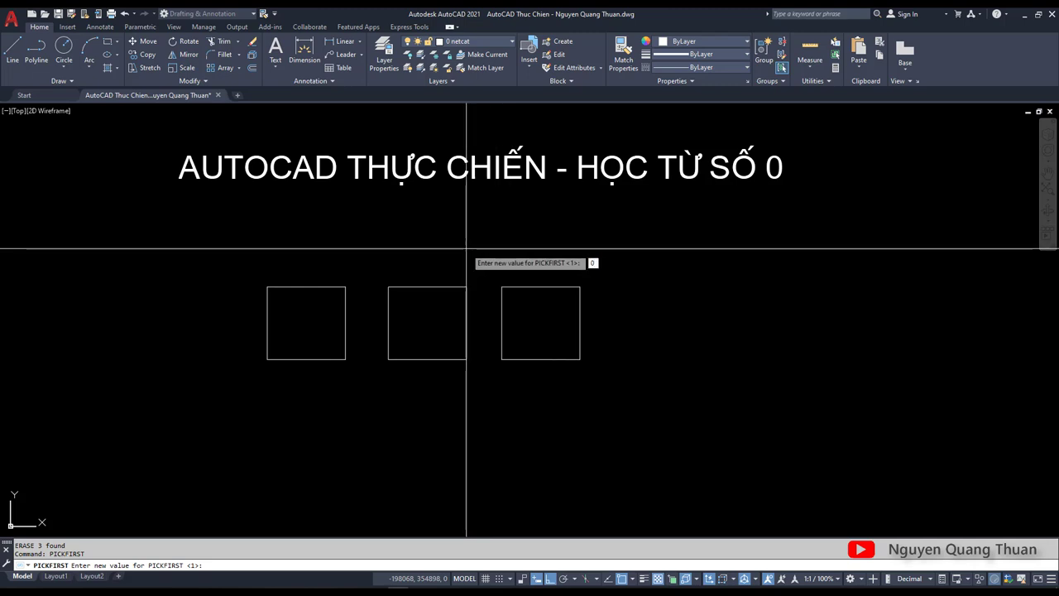
Set PICKFIRST to 0, then window-select the row of three squares.
{"action": "key", "text": "Return"}
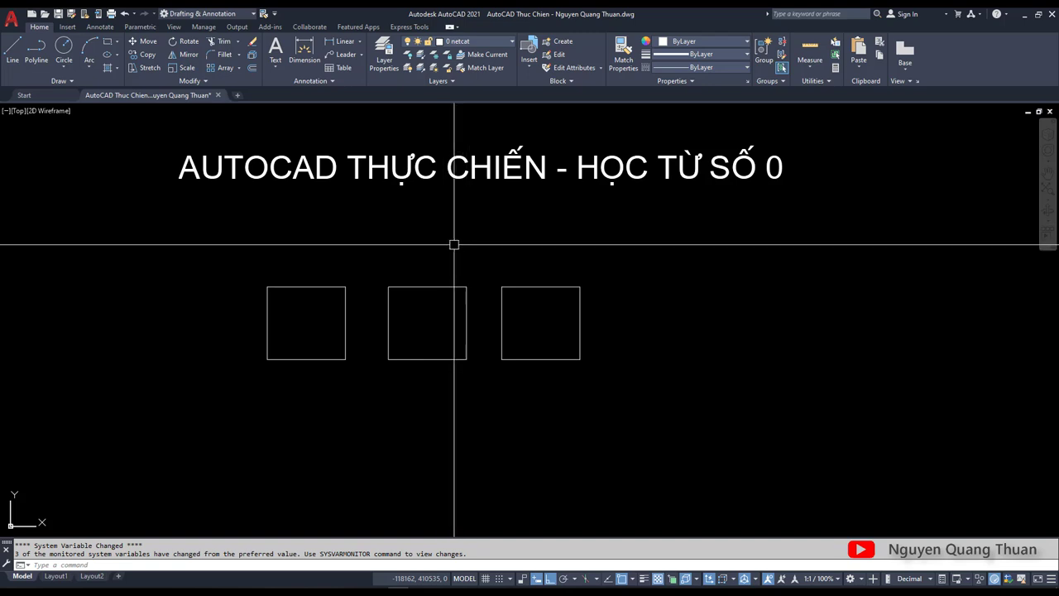
{"action": "left_click", "coordinate": [554, 243]}
{"action": "left_click", "coordinate": [307, 323]}
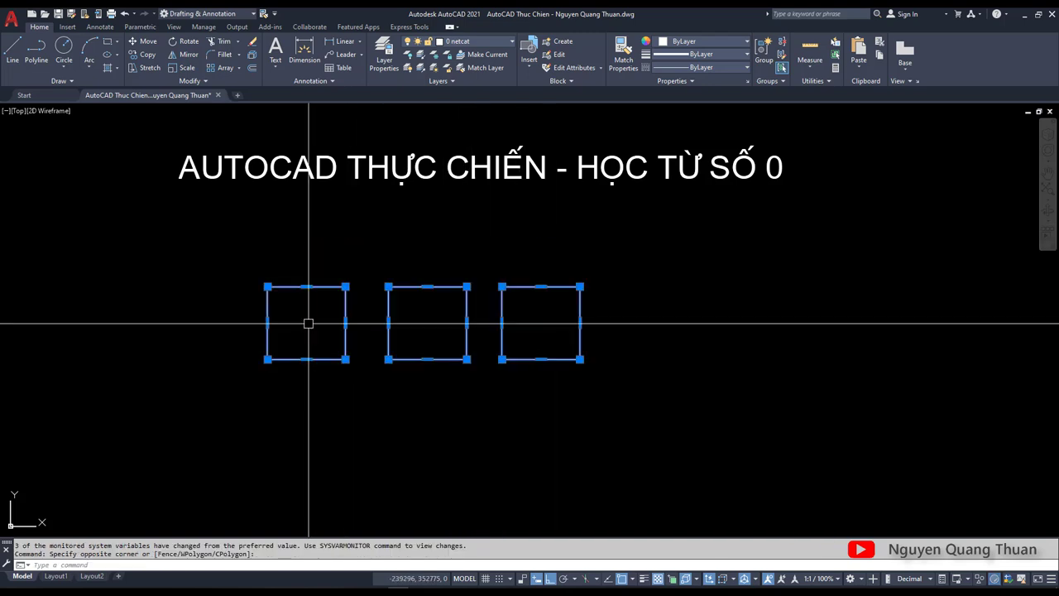
{"action": "left_click", "coordinate": [568, 243]}
{"action": "left_click", "coordinate": [284, 295]}
{"action": "left_click", "coordinate": [628, 259]}
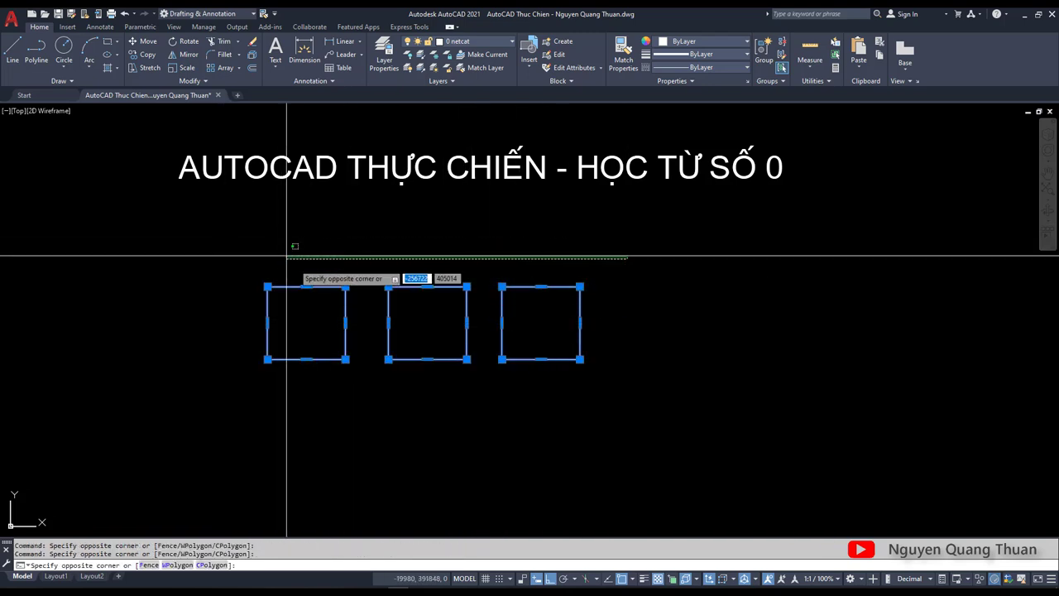
{"action": "left_click", "coordinate": [218, 317]}
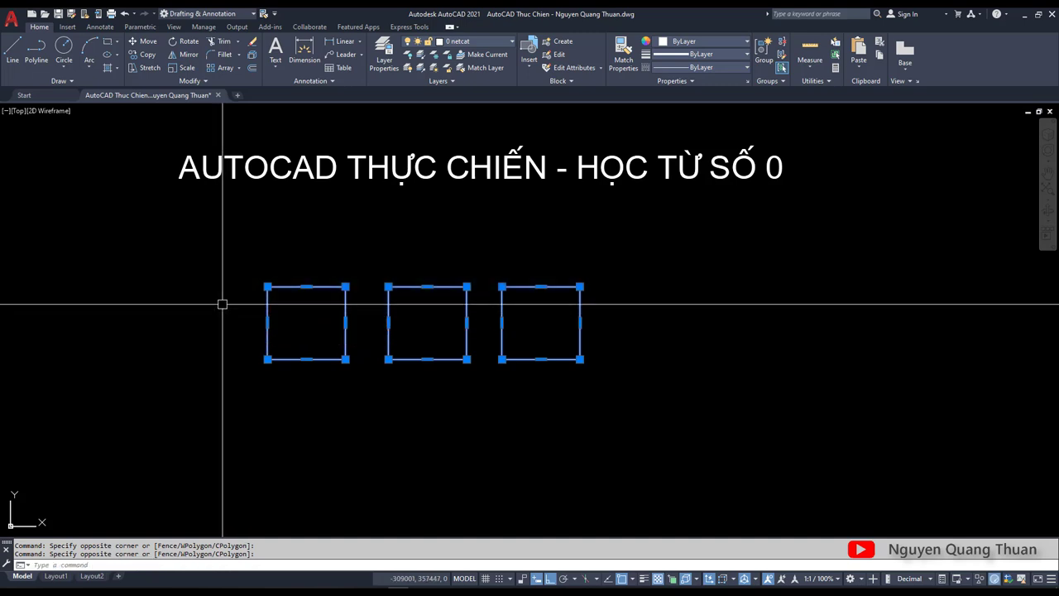
Copy the three squares straight down to form a second row.
{"action": "type", "text": "do"}
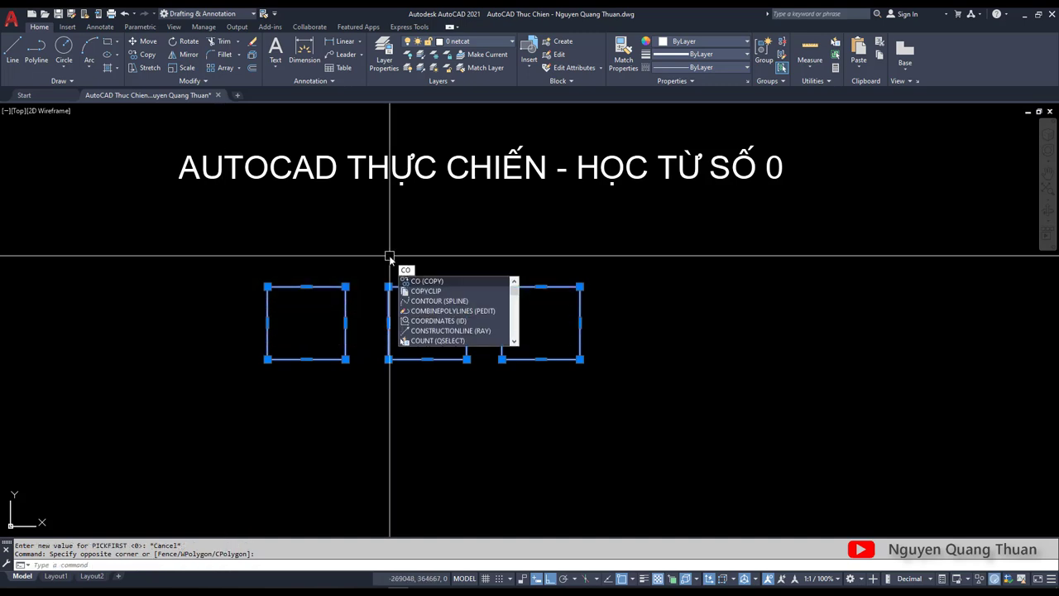
{"action": "key", "text": "Return"}
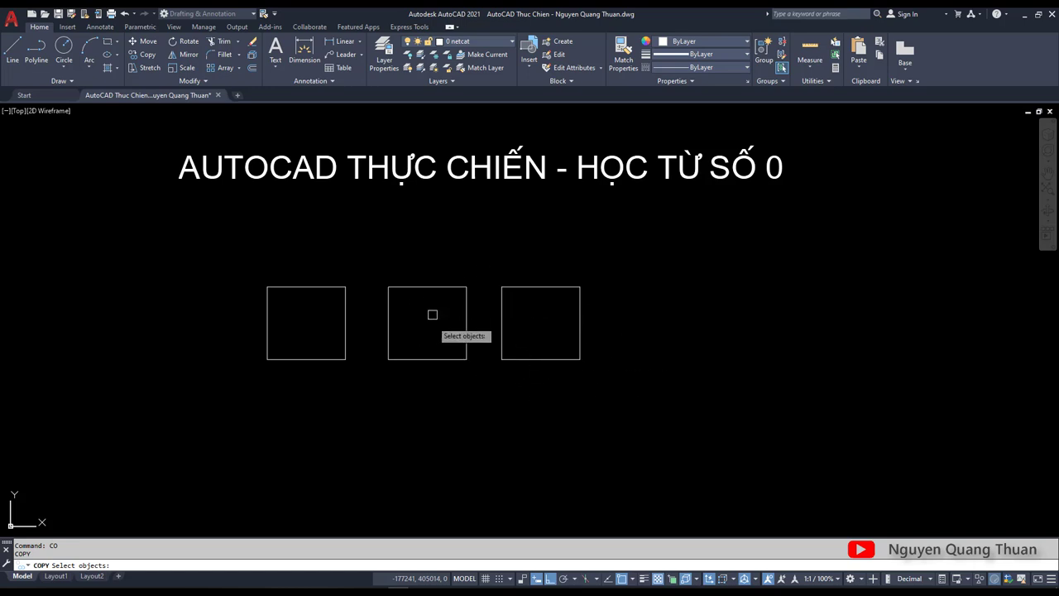
{"action": "left_click", "coordinate": [632, 232]}
{"action": "left_click", "coordinate": [327, 323]}
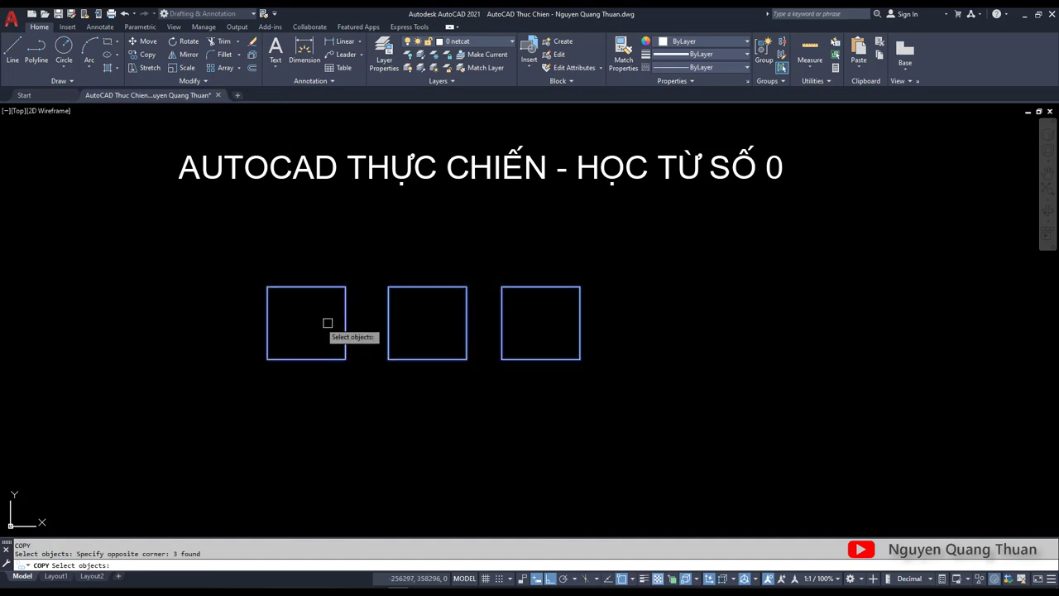
{"action": "key", "text": "Return"}
{"action": "left_click", "coordinate": [609, 311]}
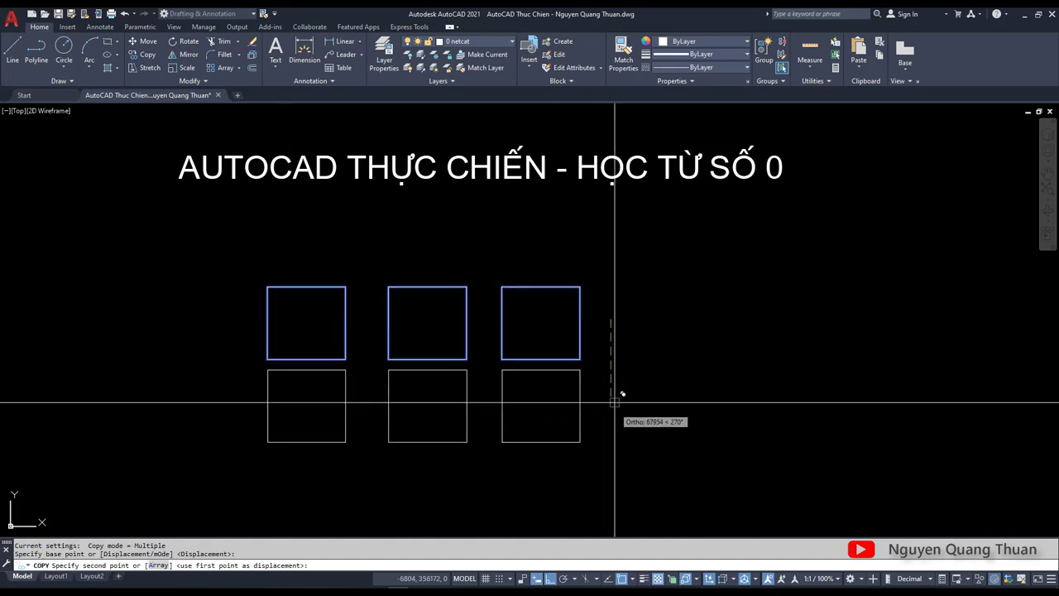
{"action": "left_click", "coordinate": [615, 422]}
{"action": "key", "text": "Escape"}
Select the bottom row and try erasing it, cancelling each attempt.
{"action": "left_click", "coordinate": [658, 422]}
{"action": "left_click", "coordinate": [297, 369]}
{"action": "key", "text": "Escape"}
{"action": "type", "text": "e"}
{"action": "key", "text": "Return"}
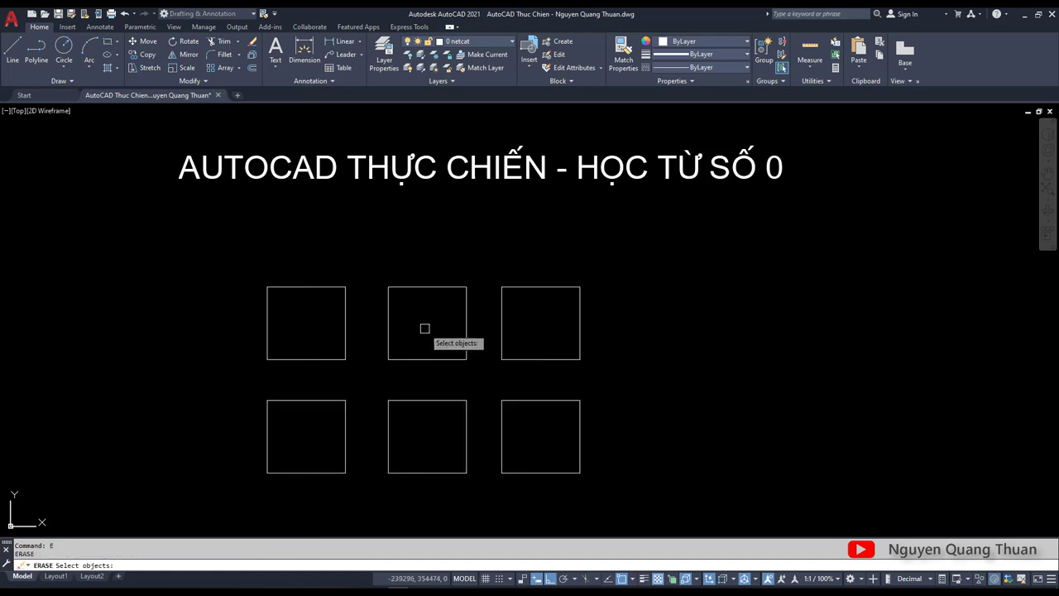
{"action": "key", "text": "Escape"}
{"action": "left_click", "coordinate": [634, 419]}
{"action": "left_click", "coordinate": [303, 433]}
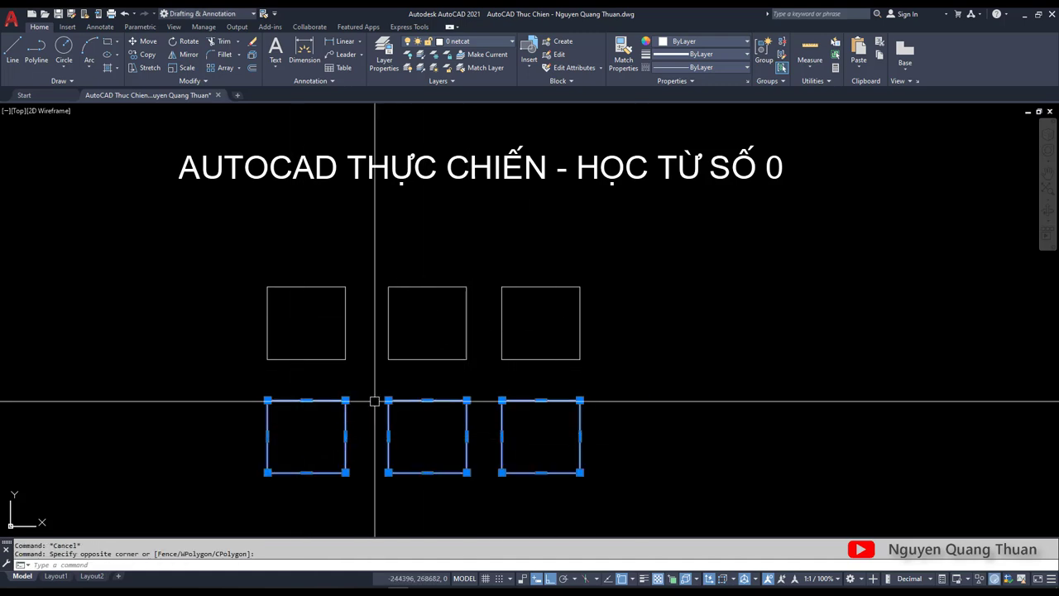
{"action": "key", "text": "Escape"}
{"action": "left_click", "coordinate": [643, 386]}
{"action": "left_click", "coordinate": [256, 432]}
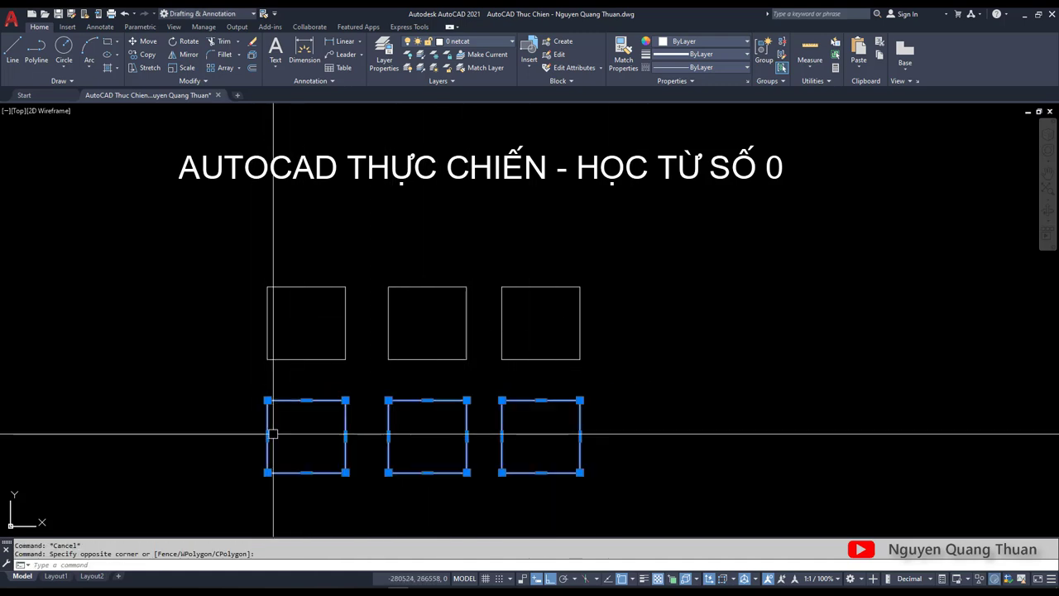
{"action": "key", "text": "Escape"}
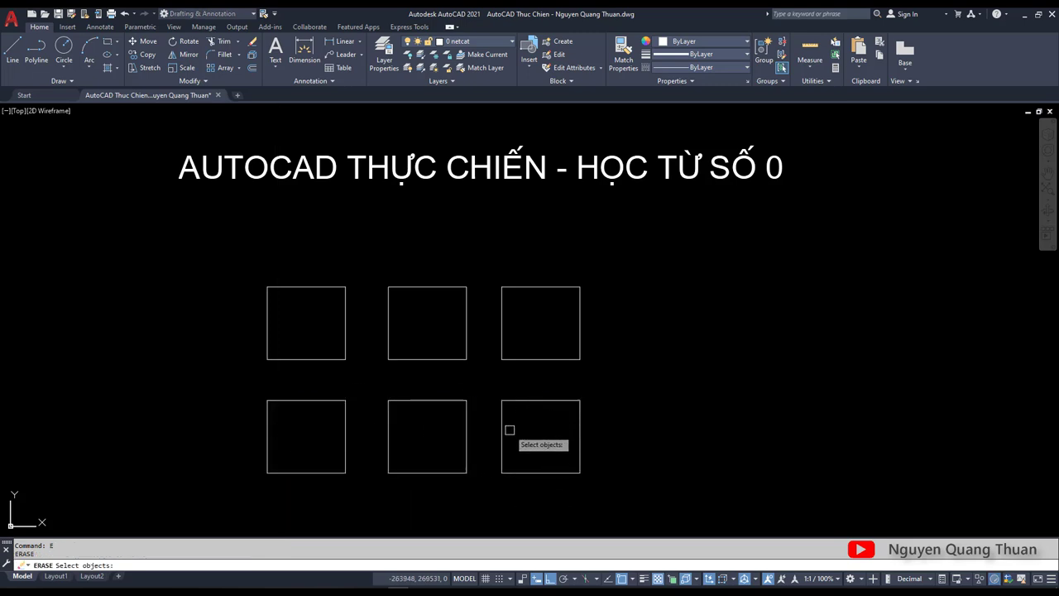
Pre-select the bottom three squares and try E, which fails with PICKFIRST at 0.
{"action": "middle_click_drag", "start_coordinate": [525, 395], "coordinate": [522, 357]}
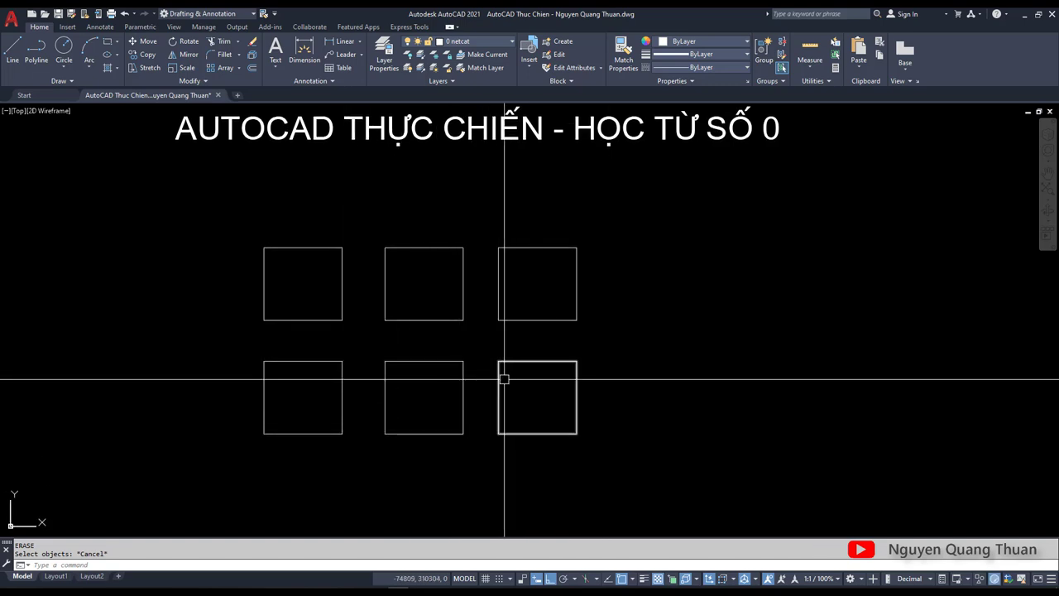
{"action": "left_click_drag", "start_coordinate": [643, 352], "coordinate": [274, 402]}
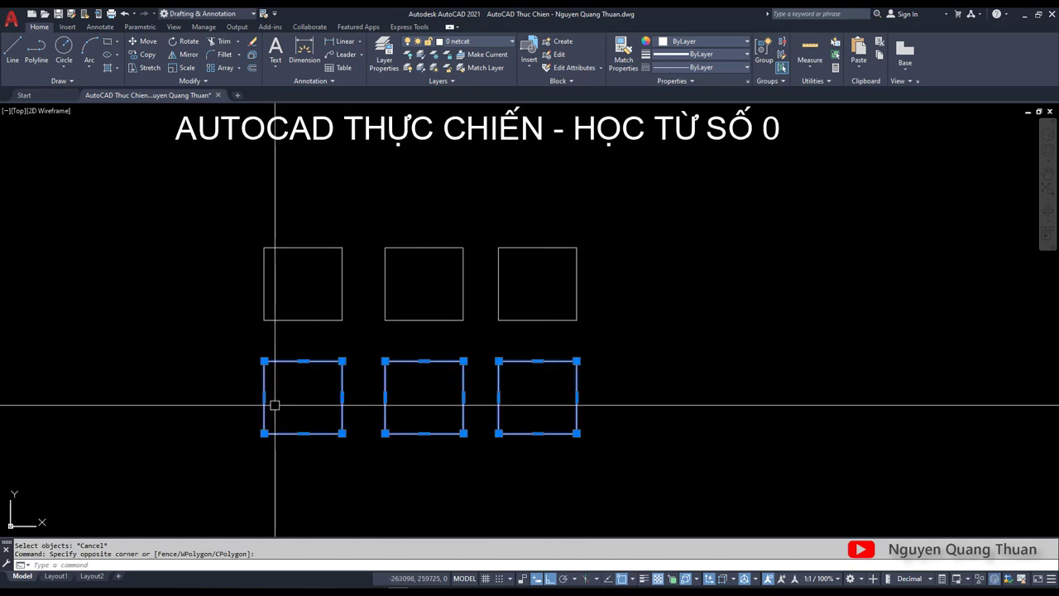
{"action": "type", "text": "e"}
{"action": "key", "text": "Return"}
{"action": "key", "text": "Escape"}
{"action": "type", "text": "PICK"}
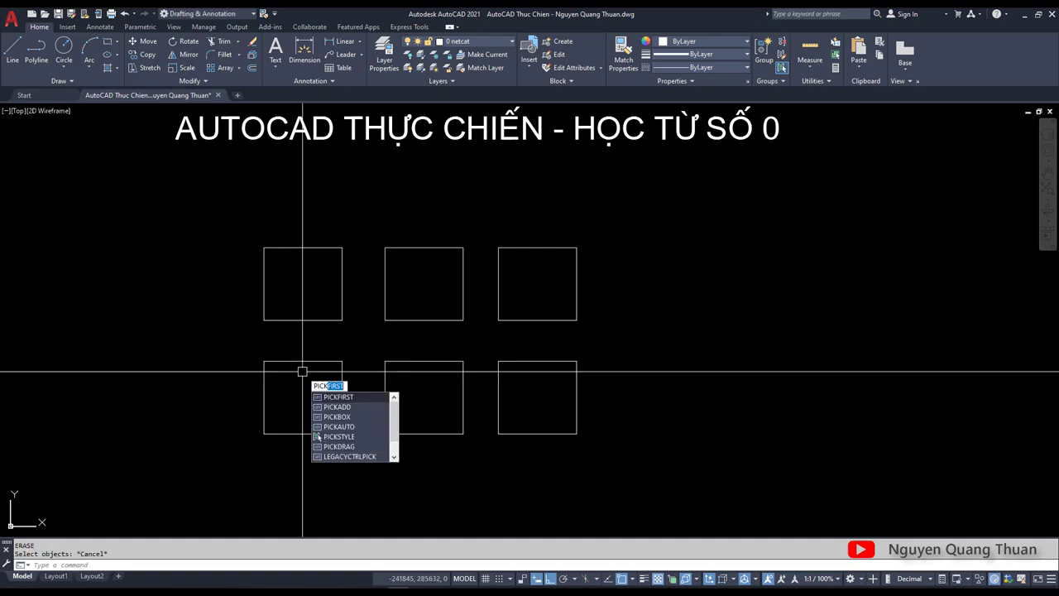
Set PICKFIRST to 1 and delete the pre-selected bottom row of squares.
{"action": "left_click", "coordinate": [351, 398]}
{"action": "type", "text": "1"}
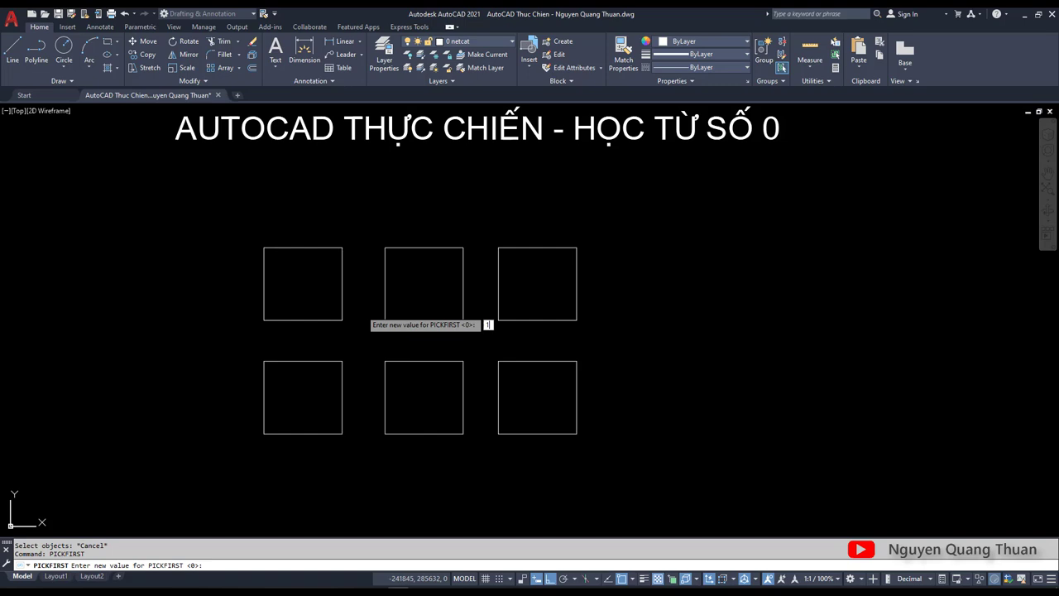
{"action": "key", "text": "Return"}
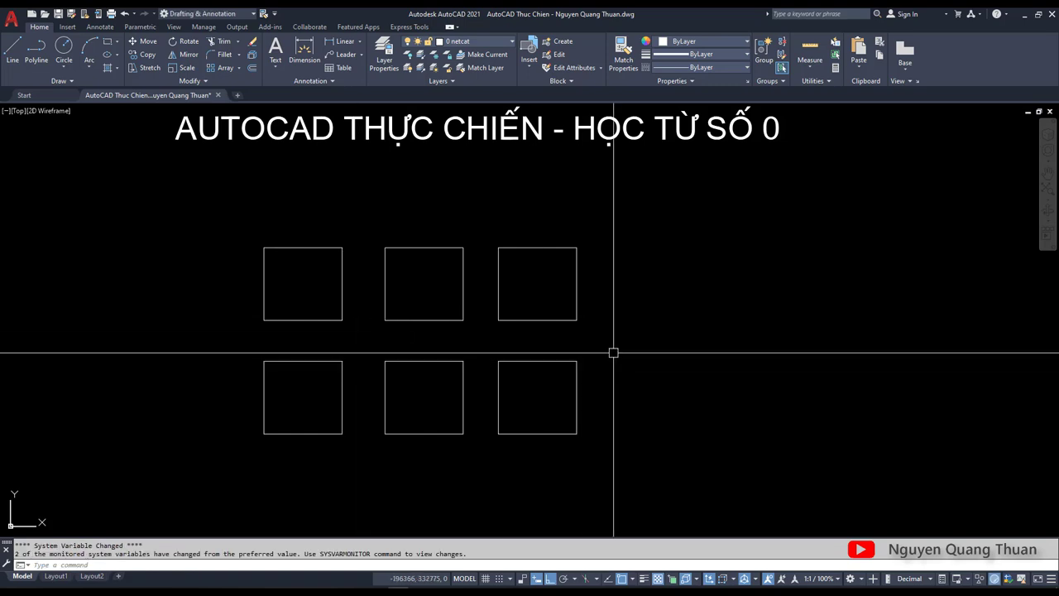
{"action": "left_click", "coordinate": [613, 350]}
{"action": "left_click", "coordinate": [339, 407]}
{"action": "key", "text": "Delete"}
Window-select the remaining top three squares and erase them with E.
{"action": "middle_click_drag", "start_coordinate": [499, 238], "coordinate": [510, 284]}
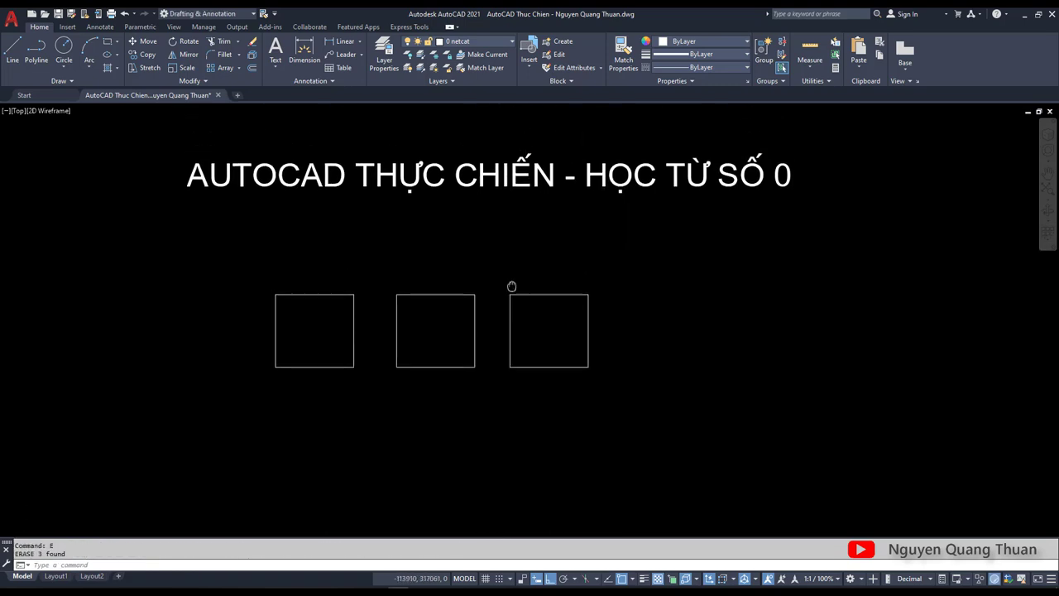
{"action": "left_click", "coordinate": [510, 284]}
{"action": "left_click", "coordinate": [326, 333]}
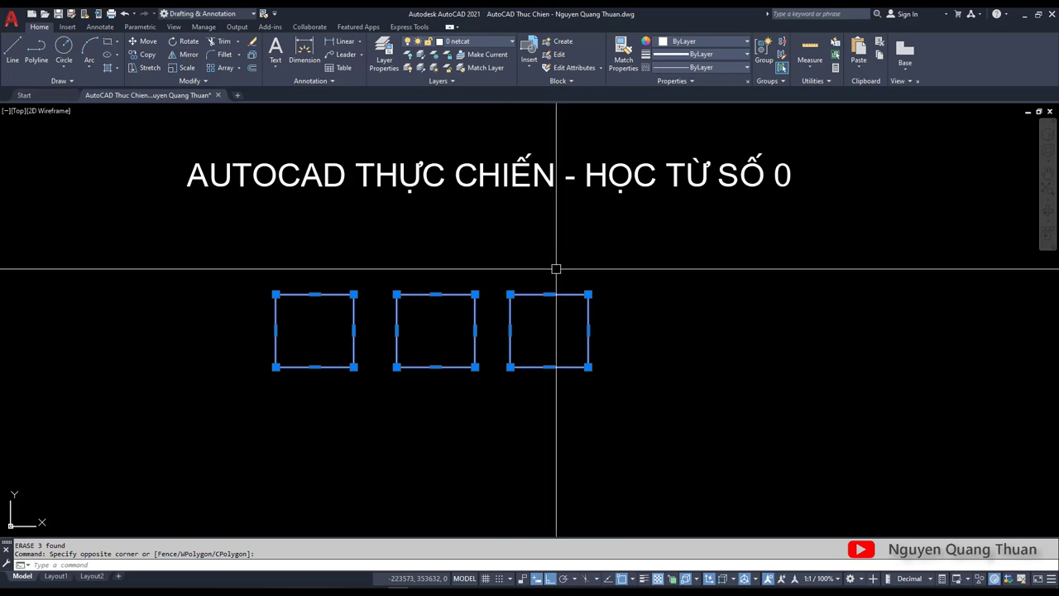
{"action": "type", "text": "e"}
{"action": "key", "text": "Return"}
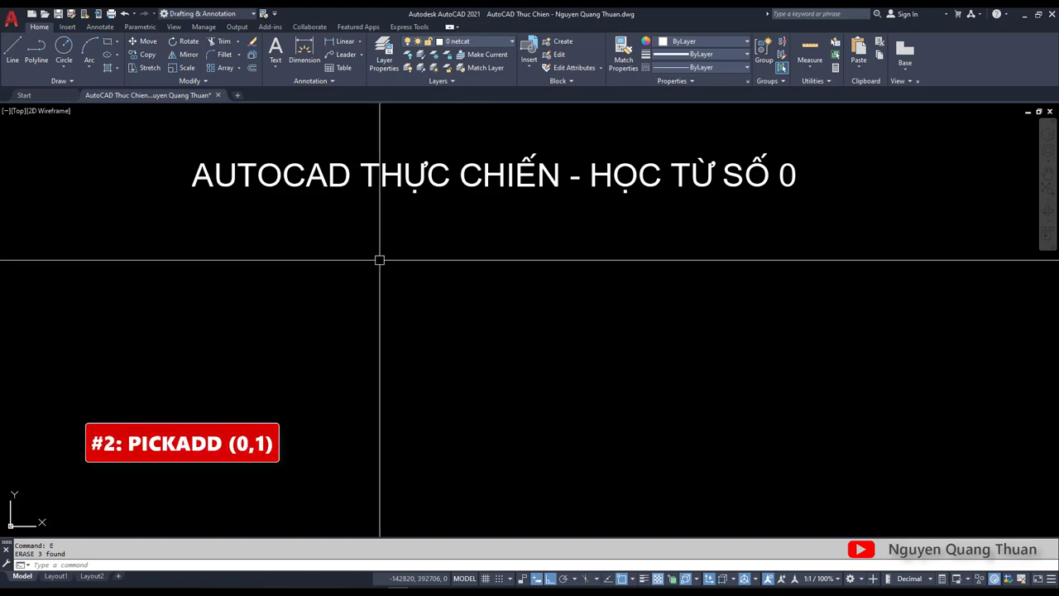
Call up the PICKADD variable and cancel its prompt.
{"action": "type", "text": "pic"}
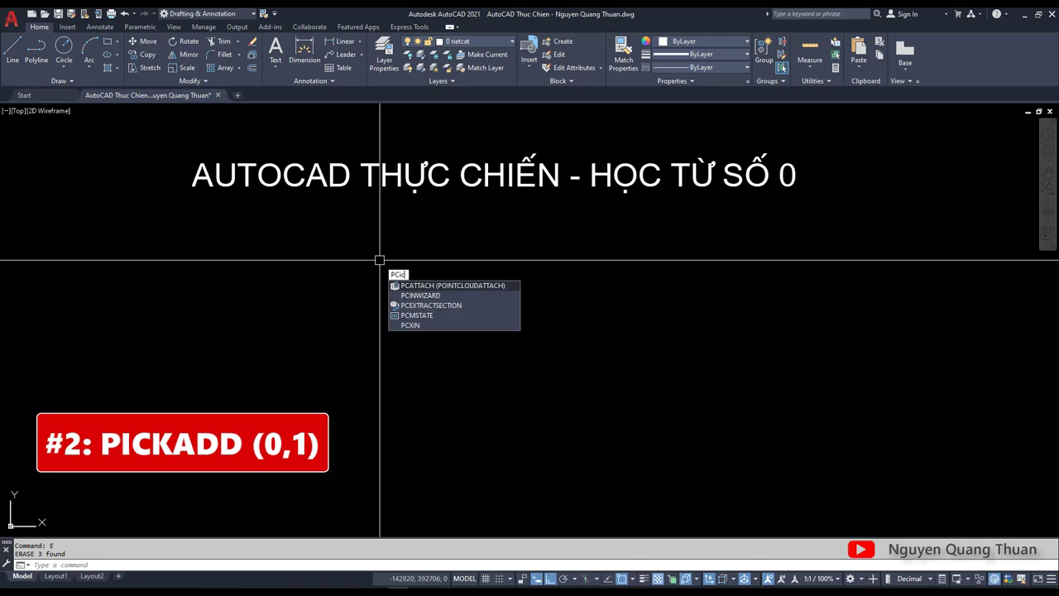
{"action": "key", "text": "BackSpace"}
{"action": "type", "text": "ic"}
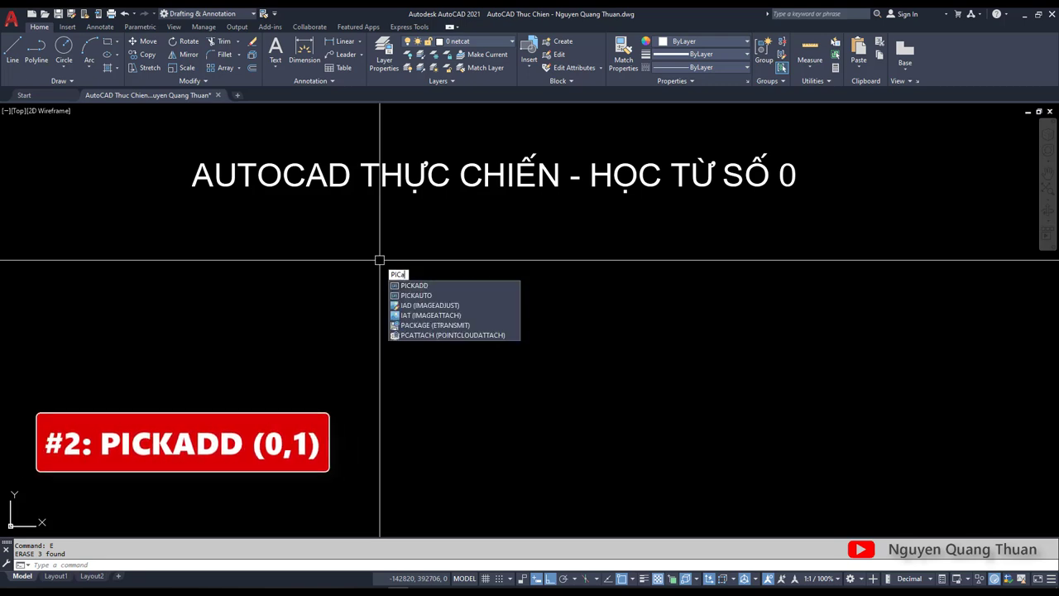
{"action": "type", "text": "a"}
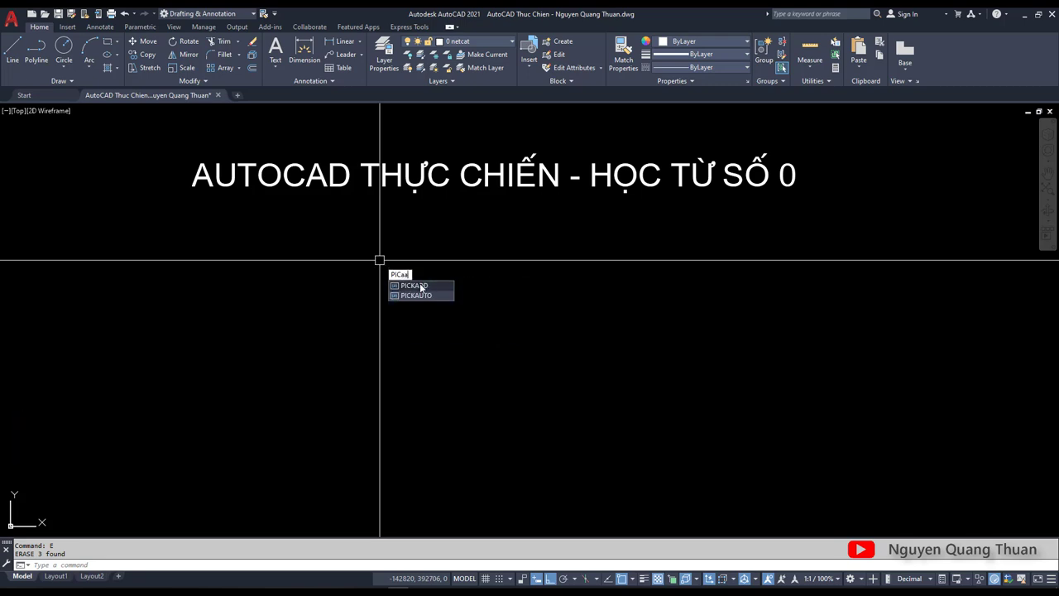
{"action": "left_click", "coordinate": [422, 287]}
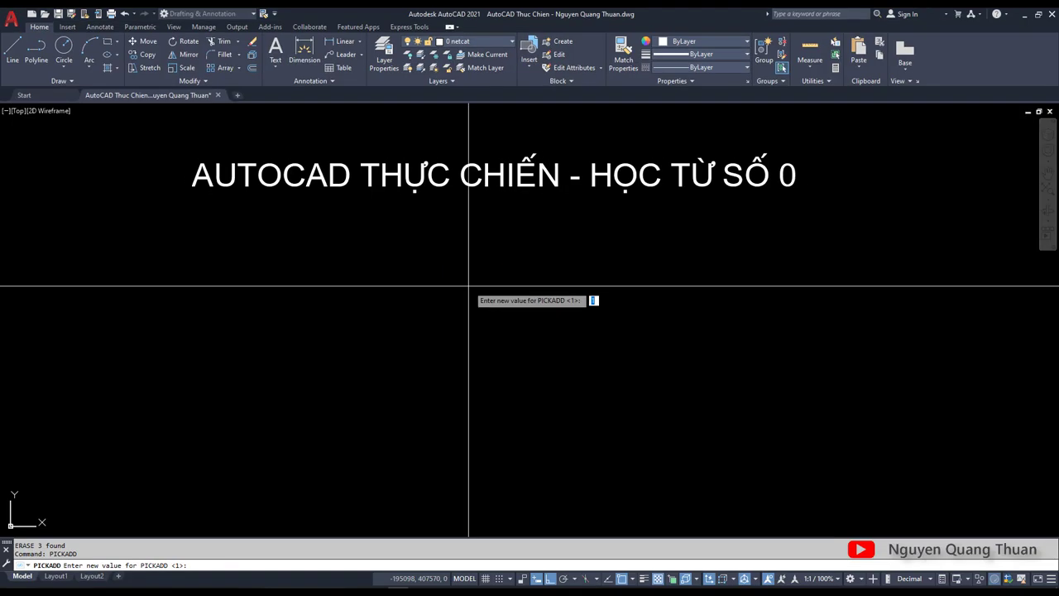
{"action": "key", "text": "Escape"}
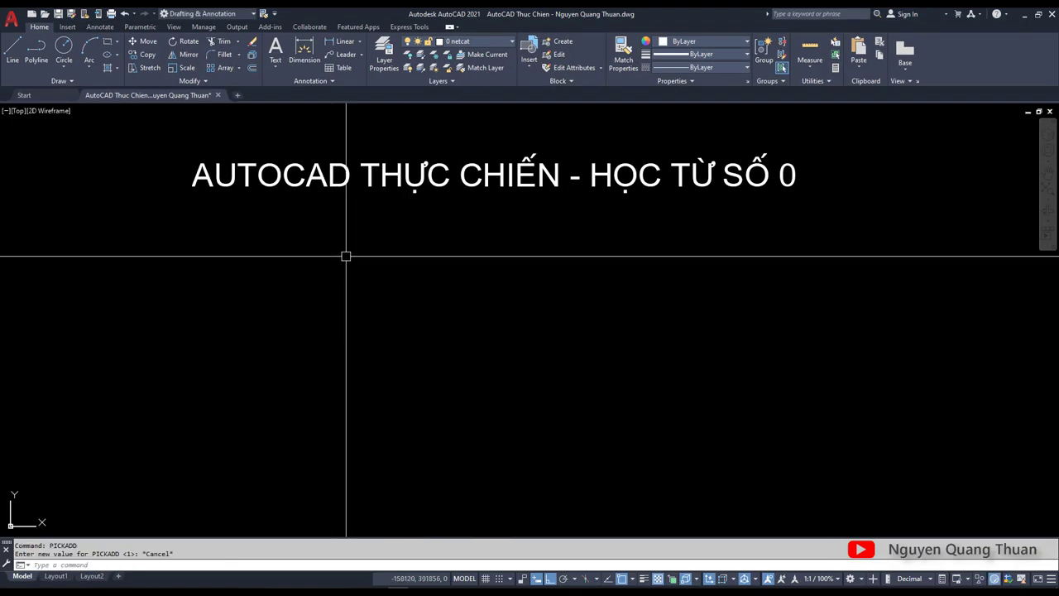
Draw a square below the title with RECTANG.
{"action": "type", "text": "rc"}
{"action": "key", "text": "Return"}
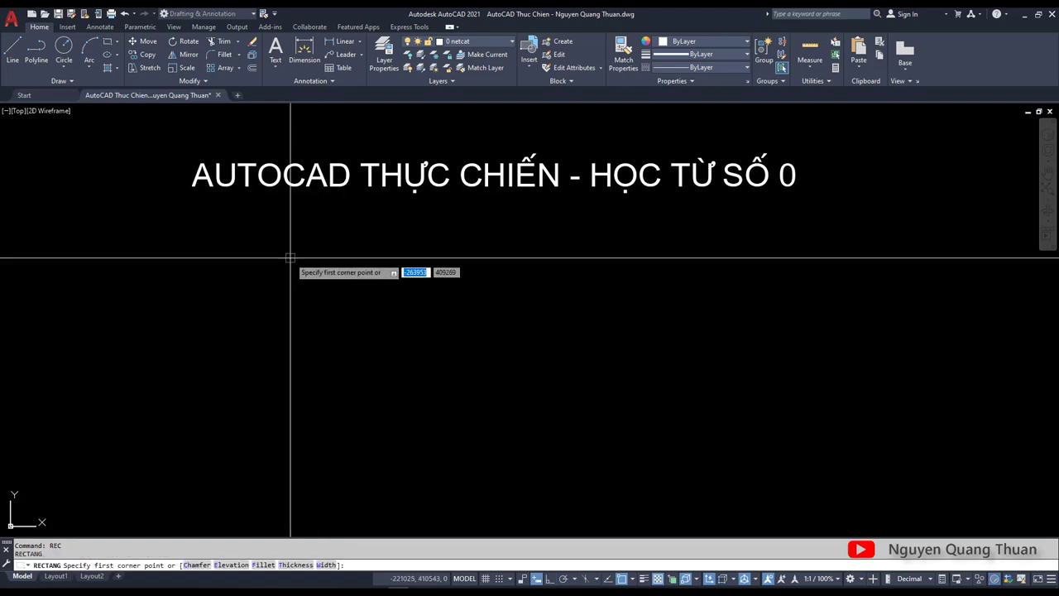
{"action": "left_click", "coordinate": [290, 259]}
{"action": "left_click", "coordinate": [338, 300]}
Copy the square three times downward into a column of four squares.
{"action": "type", "text": "co"}
{"action": "left_click", "coordinate": [376, 300]}
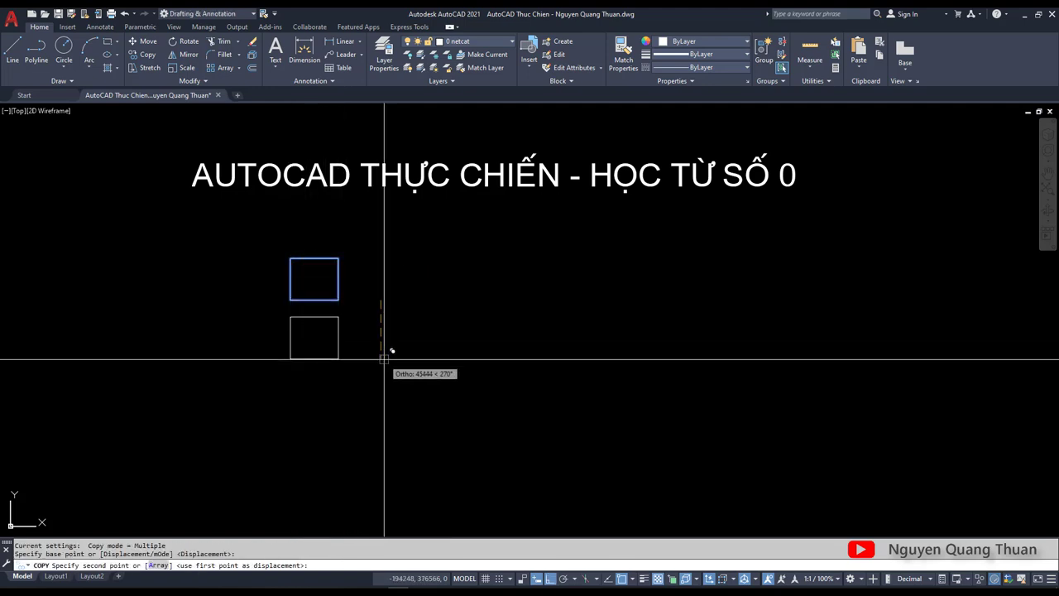
{"action": "left_click", "coordinate": [378, 359]}
{"action": "left_click", "coordinate": [378, 406]}
{"action": "left_click", "coordinate": [380, 468]}
{"action": "key", "text": "Escape"}
{"action": "left_click", "coordinate": [395, 472]}
Copy the column three times to the right, forming a 4×4 grid of squares.
{"action": "left_click", "coordinate": [282, 248]}
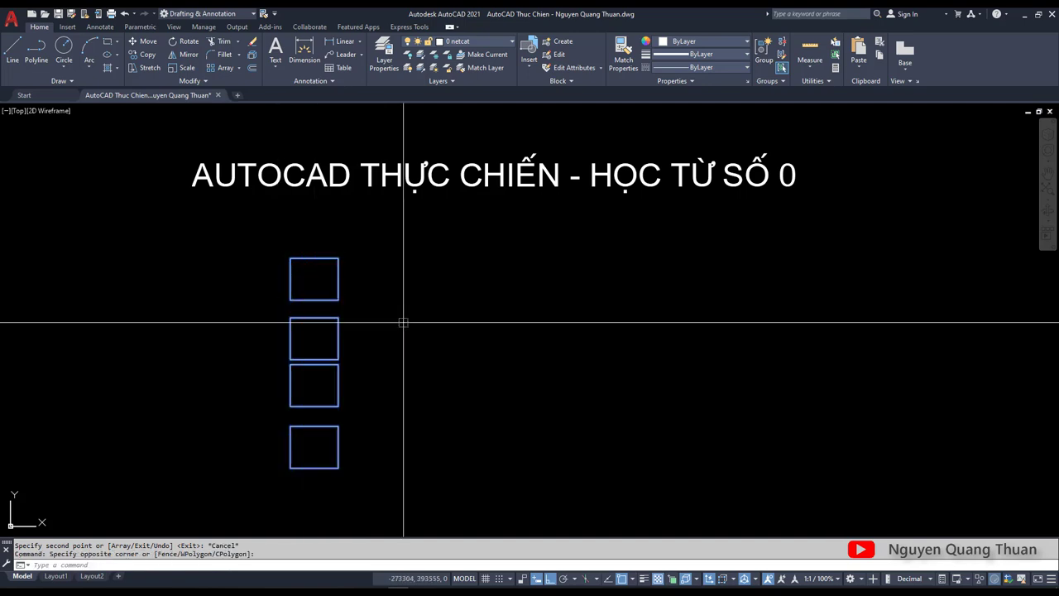
{"action": "type", "text": "co"}
{"action": "left_click", "coordinate": [406, 322]}
{"action": "left_click", "coordinate": [475, 322]}
{"action": "left_click", "coordinate": [557, 322]}
{"action": "left_click", "coordinate": [652, 331]}
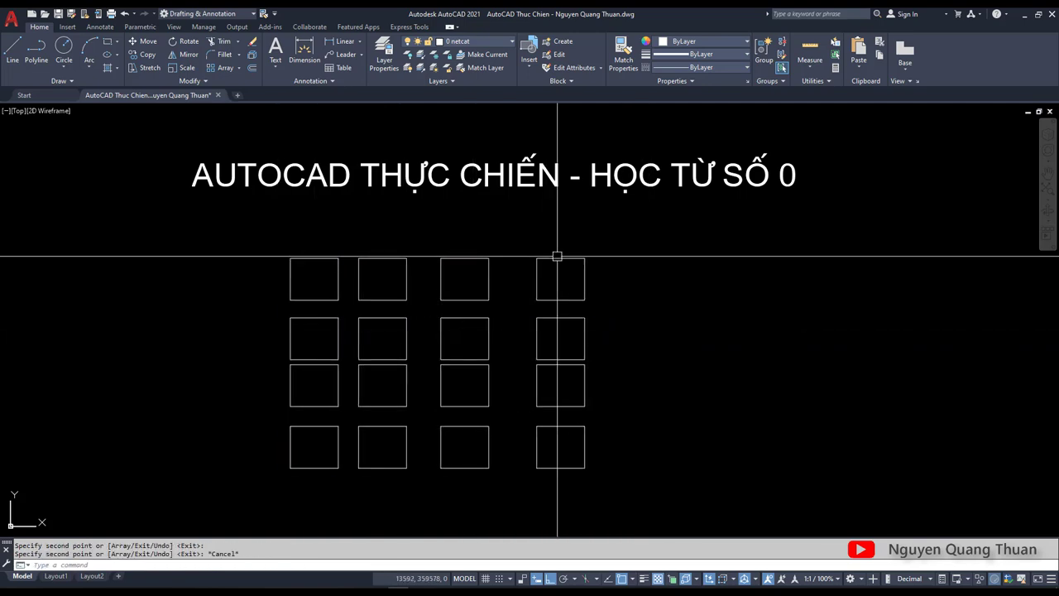
{"action": "key", "text": "Escape"}
{"action": "type", "text": "PICK"}
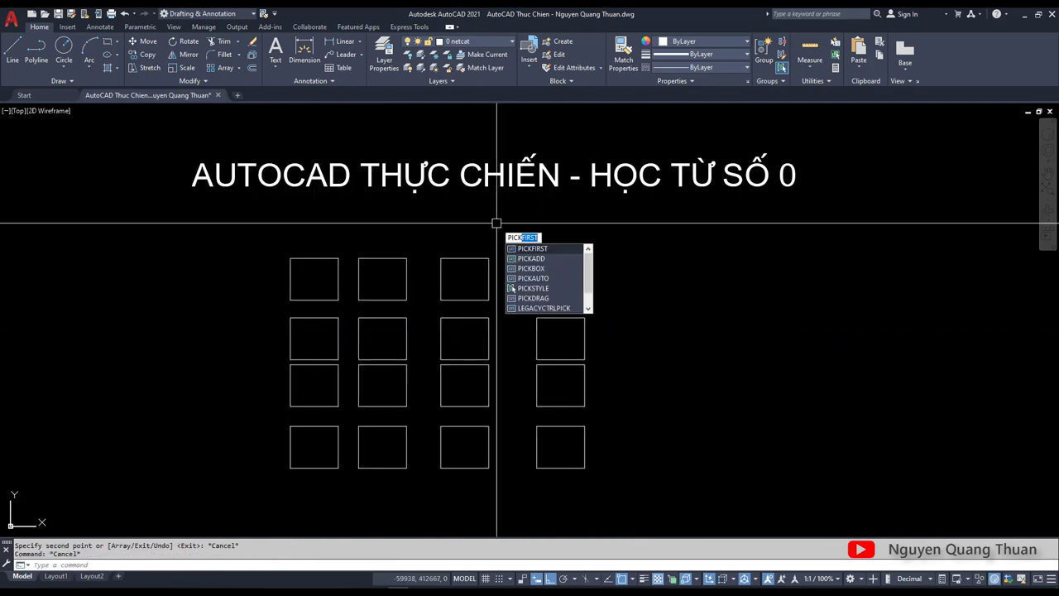
Set the PICKADD system variable to 0.
{"action": "type", "text": "a"}
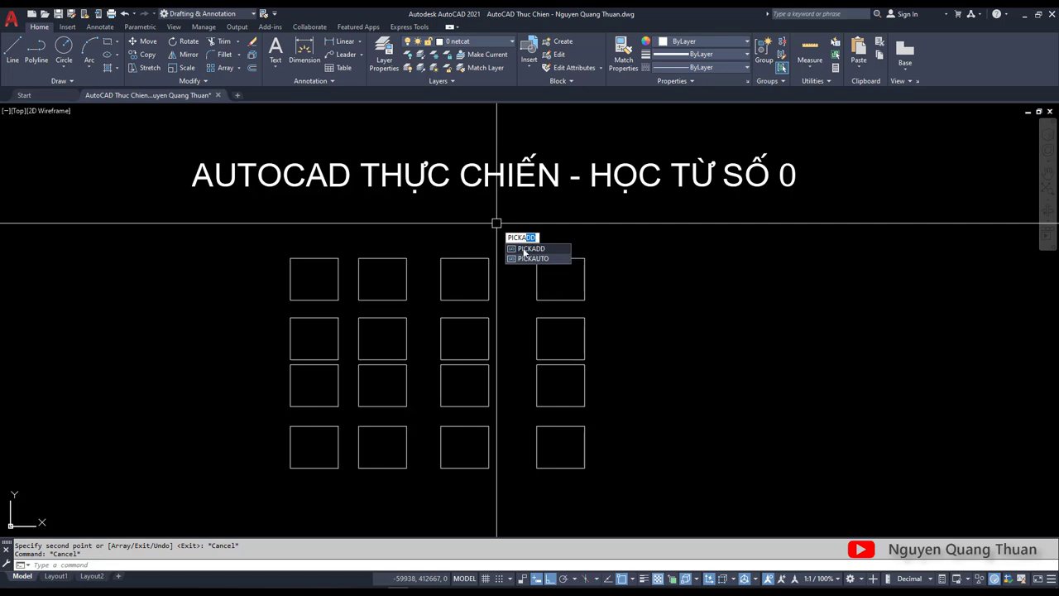
{"action": "left_click", "coordinate": [538, 251]}
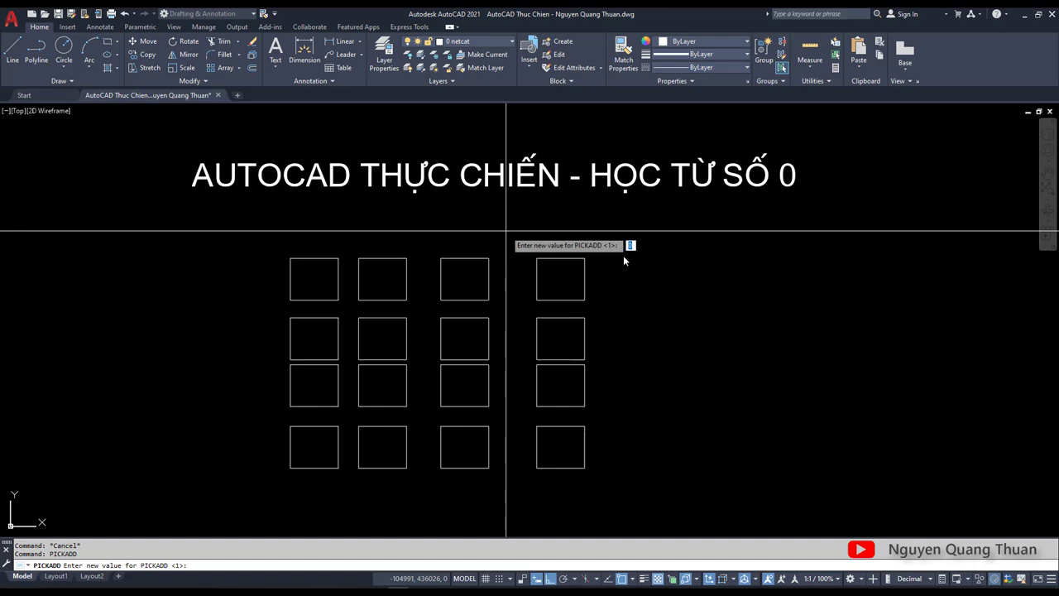
{"action": "key", "text": "Return"}
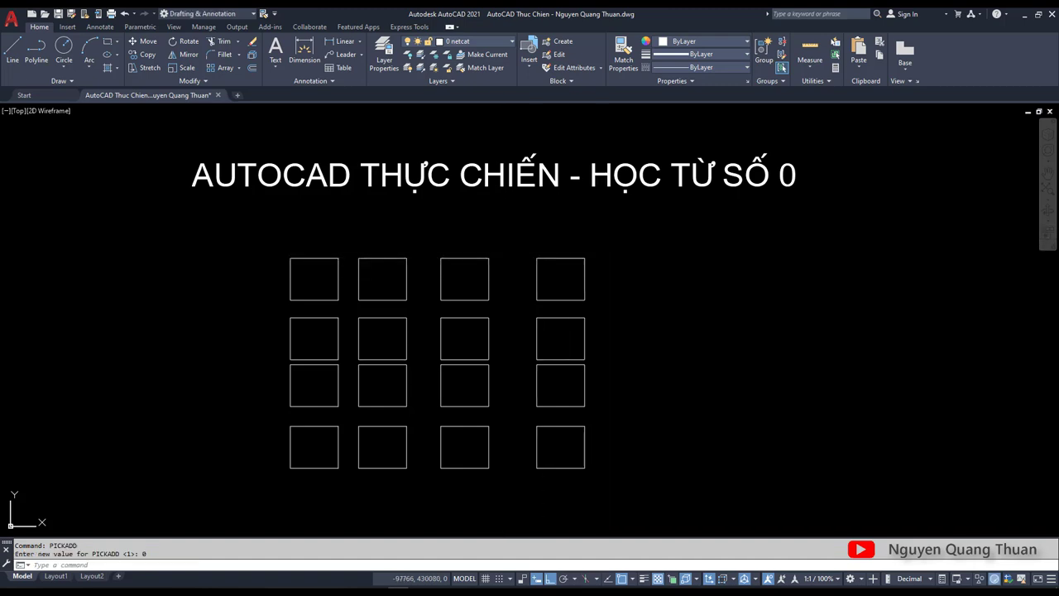
{"action": "left_click", "coordinate": [608, 240]}
{"action": "left_click", "coordinate": [482, 264]}
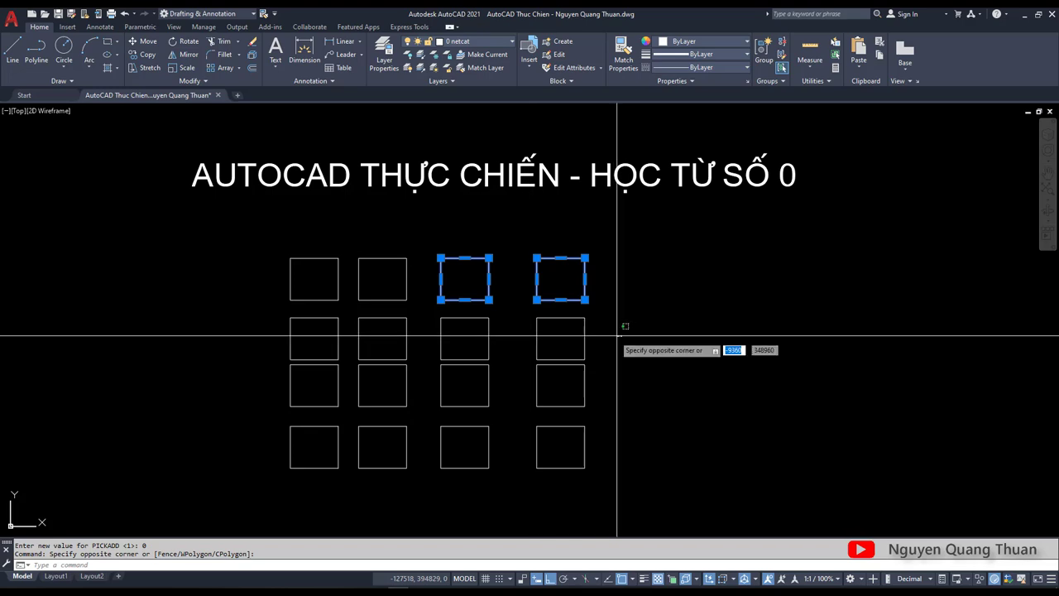
{"action": "left_click", "coordinate": [602, 339]}
{"action": "left_click", "coordinate": [473, 354]}
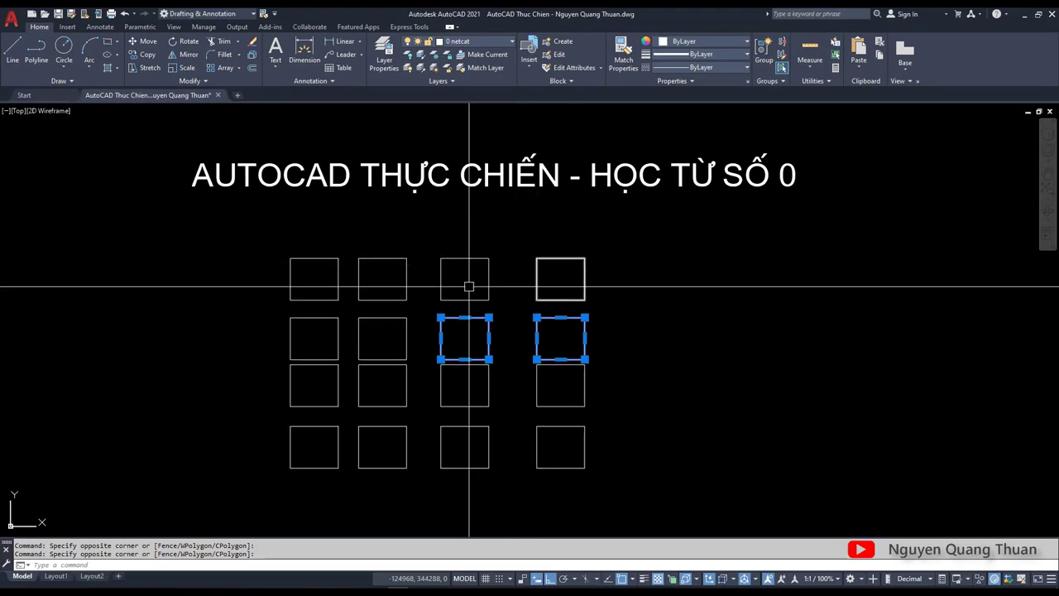
{"action": "left_click", "coordinate": [604, 377]}
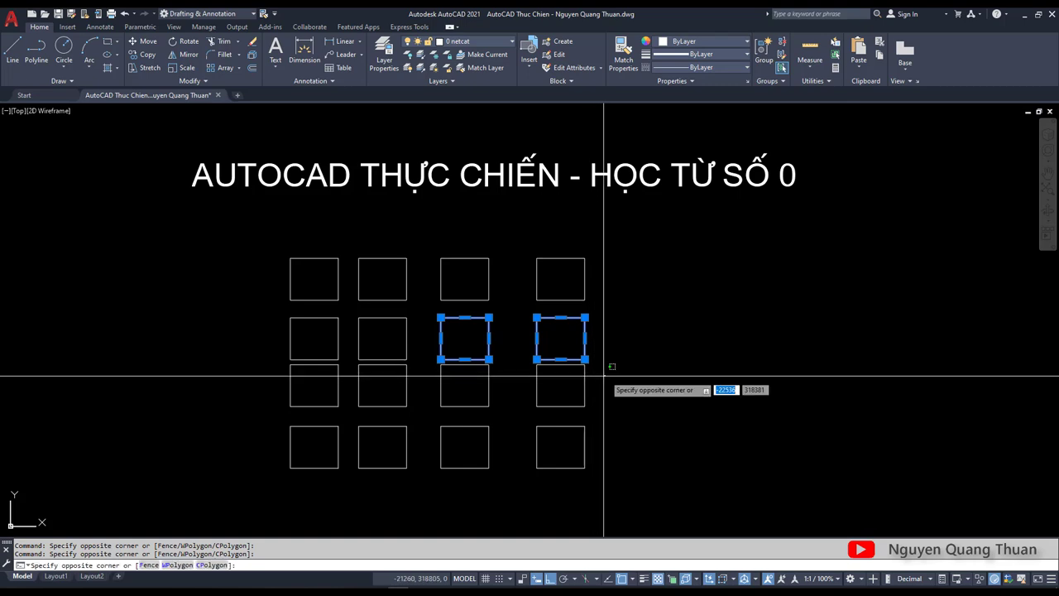
{"action": "left_click", "coordinate": [568, 387]}
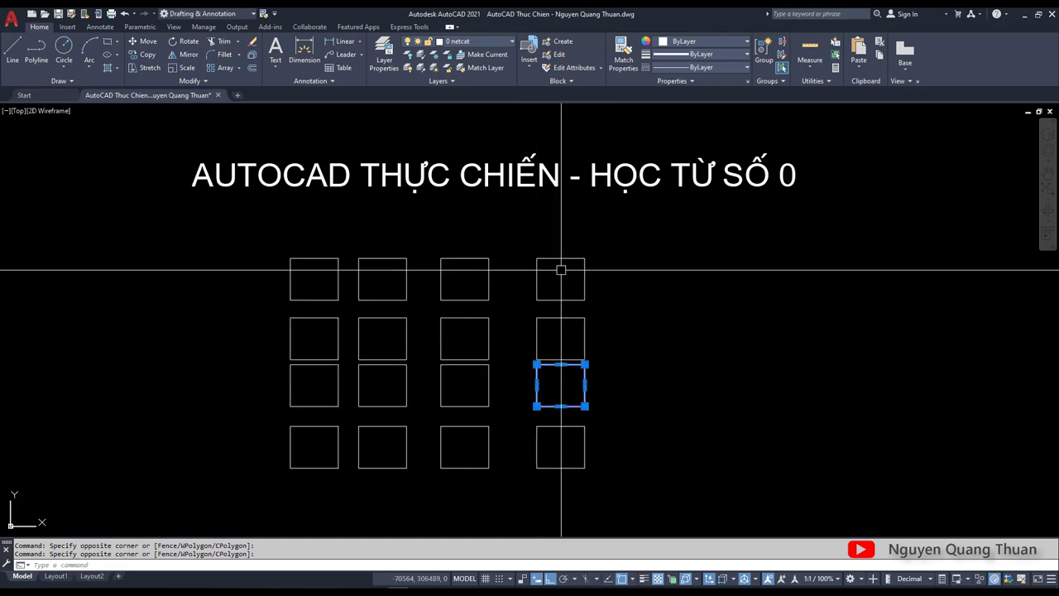
{"action": "left_click", "coordinate": [567, 427]}
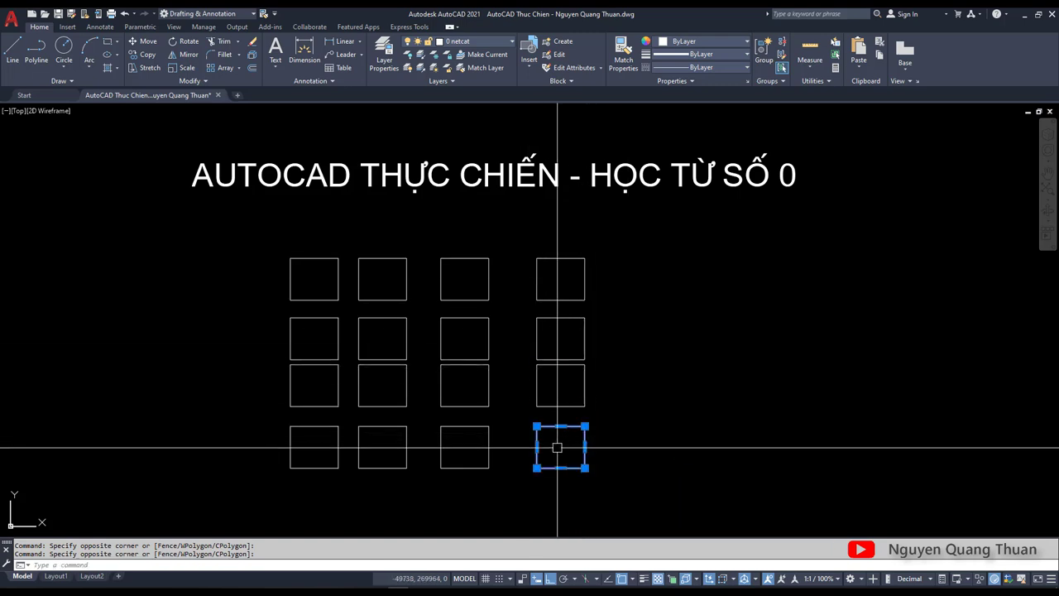
{"action": "left_click", "coordinate": [489, 446]}
{"action": "left_click", "coordinate": [489, 342]}
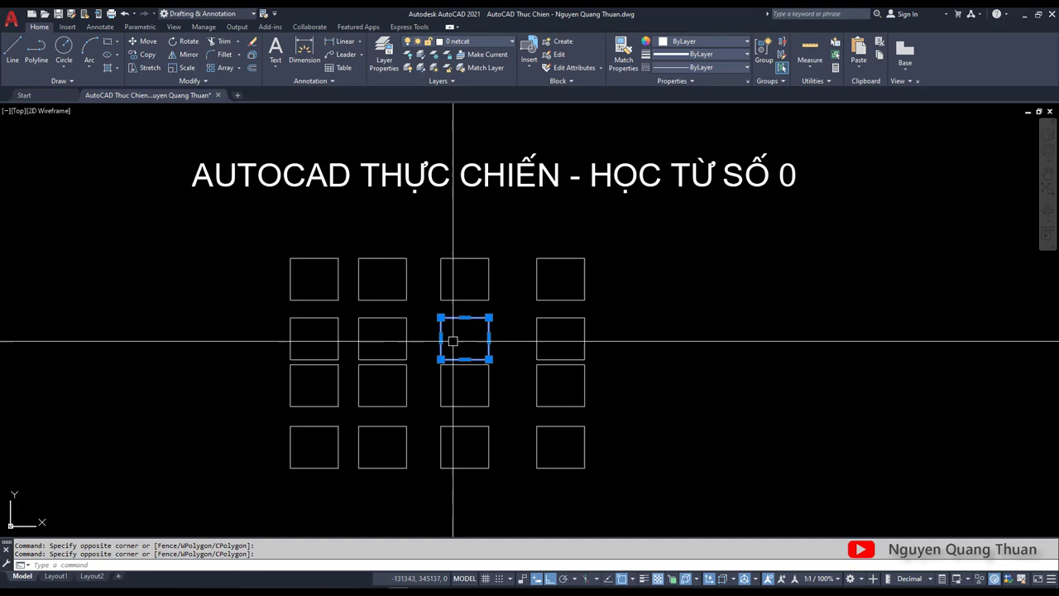
{"action": "left_click", "coordinate": [464, 240]}
{"action": "left_click", "coordinate": [420, 277]}
{"action": "left_click", "coordinate": [382, 258]}
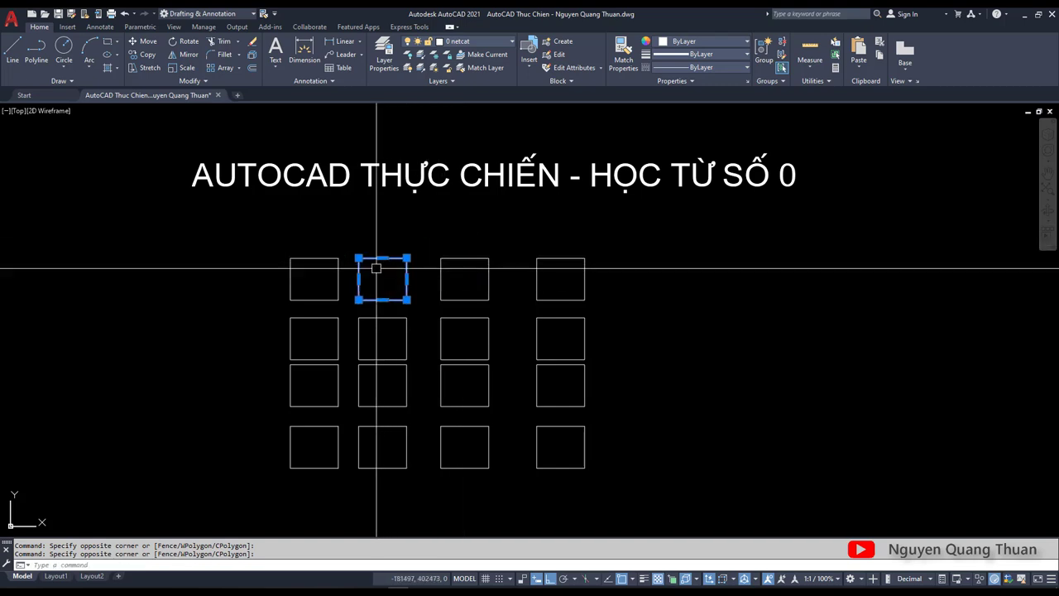
{"action": "left_click", "coordinate": [315, 259]}
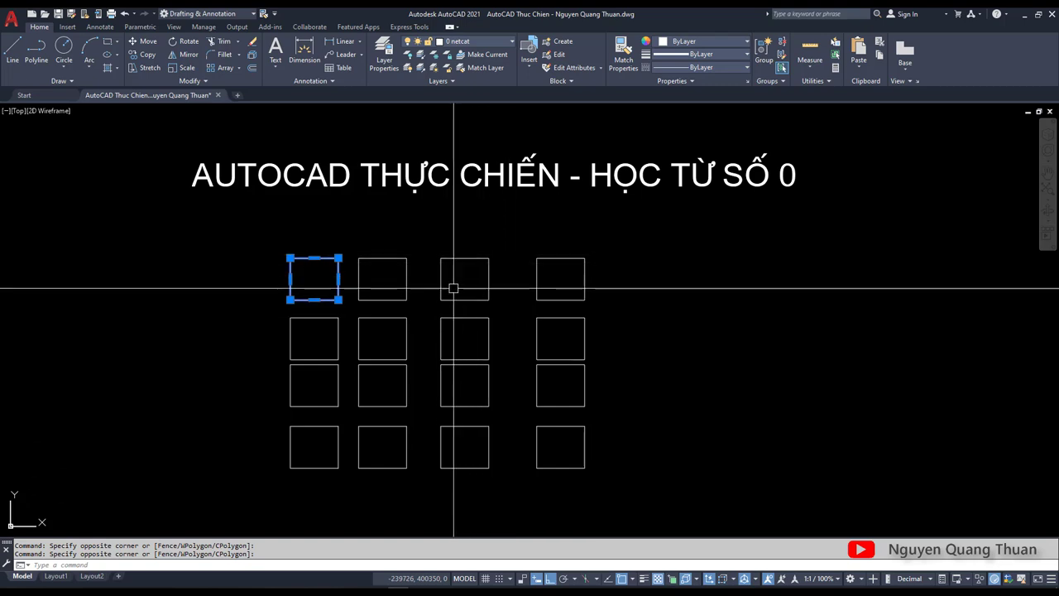
{"action": "left_click", "coordinate": [422, 248]}
{"action": "left_click", "coordinate": [389, 265]}
{"action": "left_click", "coordinate": [451, 279]}
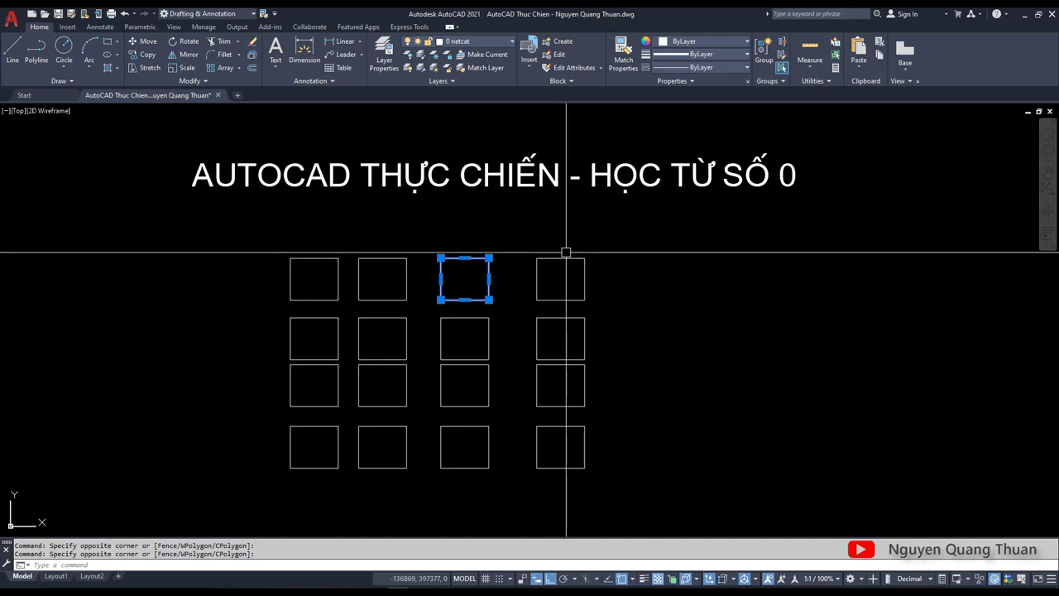
{"action": "left_click", "coordinate": [539, 277], "text": "shift"}
{"action": "left_click", "coordinate": [543, 338], "text": "shift"}
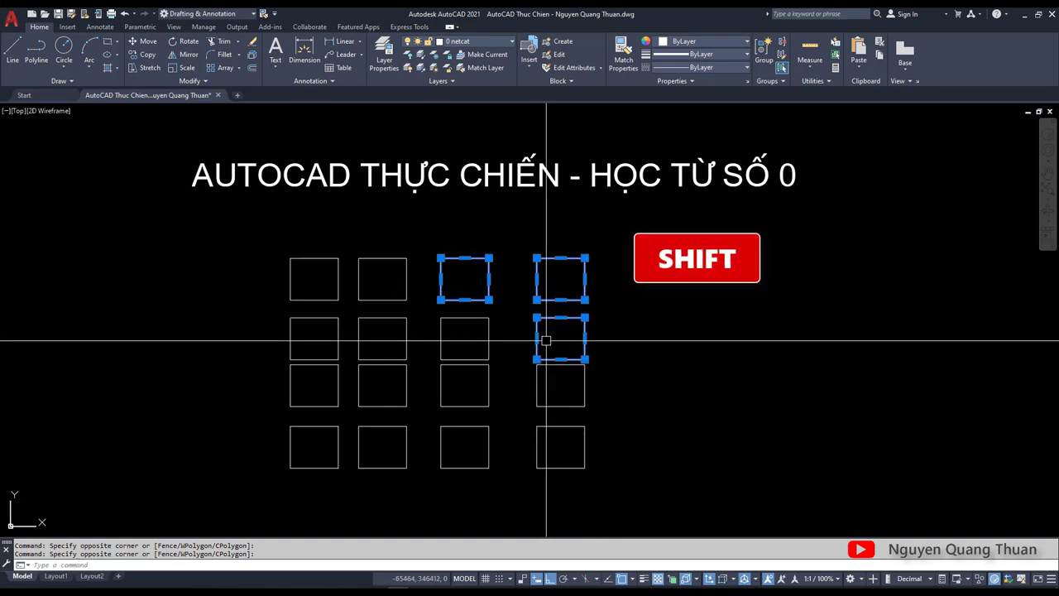
{"action": "left_click", "coordinate": [588, 372], "text": "shift"}
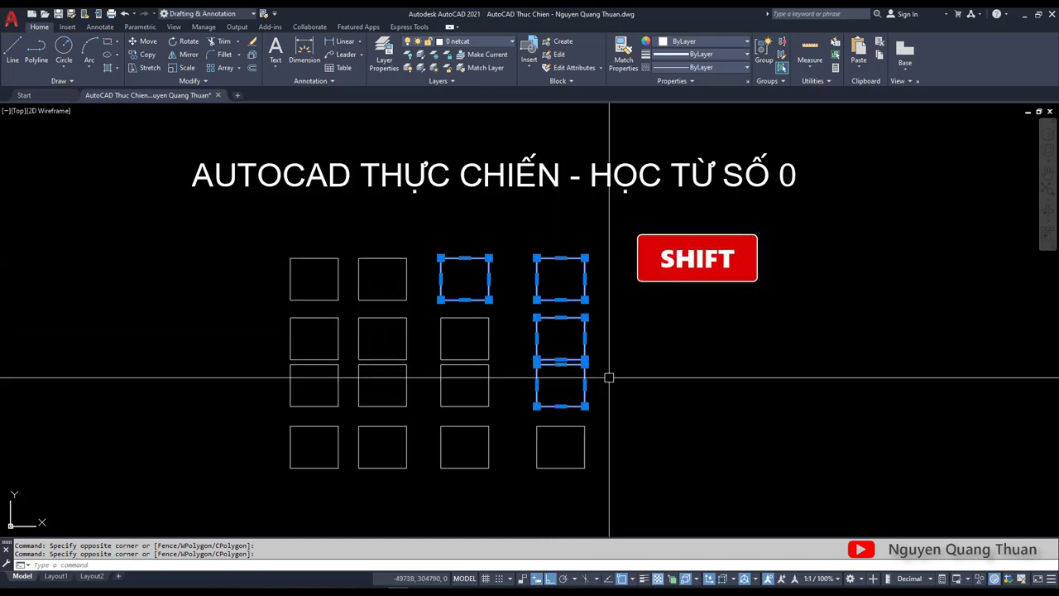
{"action": "left_click_drag", "start_coordinate": [611, 374], "coordinate": [540, 385], "text": "shift"}
{"action": "left_click_drag", "start_coordinate": [611, 348], "coordinate": [515, 358], "text": "shift"}
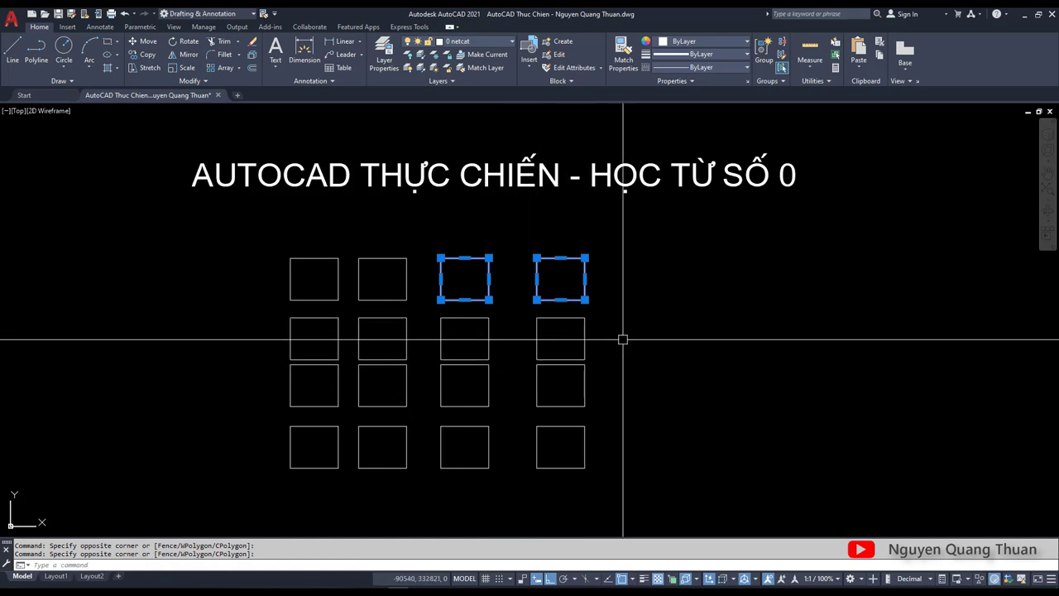
{"action": "left_click_drag", "start_coordinate": [621, 331], "coordinate": [543, 378]}
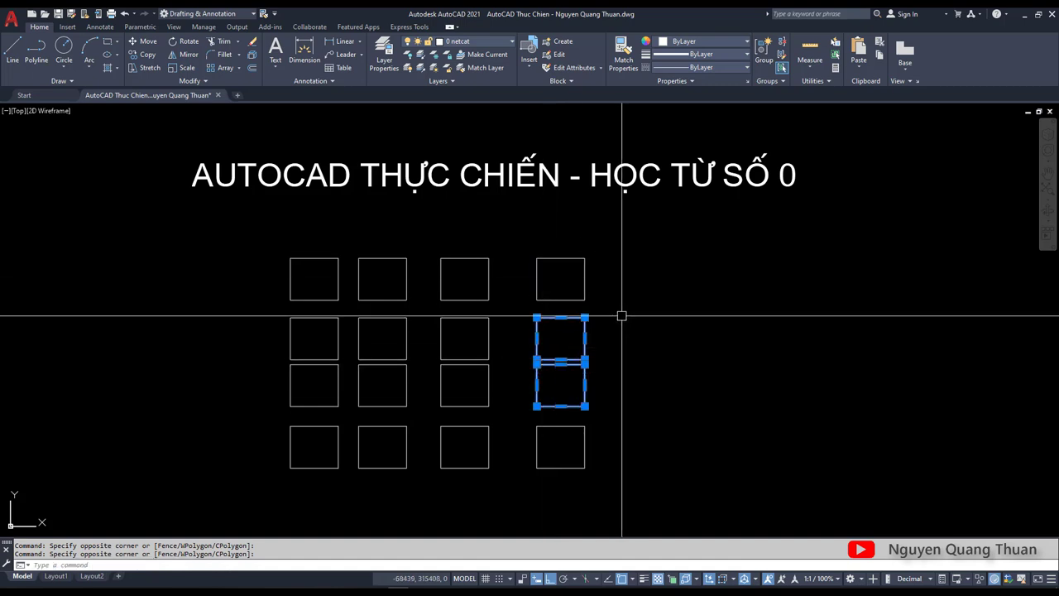
{"action": "key", "text": "Escape"}
{"action": "left_click", "coordinate": [489, 273]}
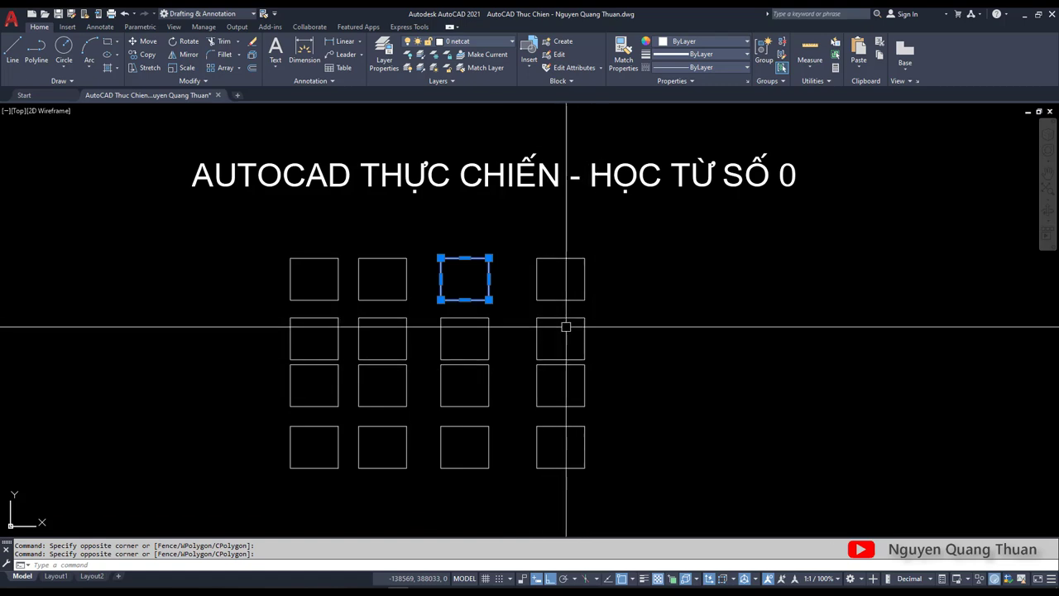
{"action": "key", "text": "Escape"}
{"action": "left_click", "coordinate": [489, 340]}
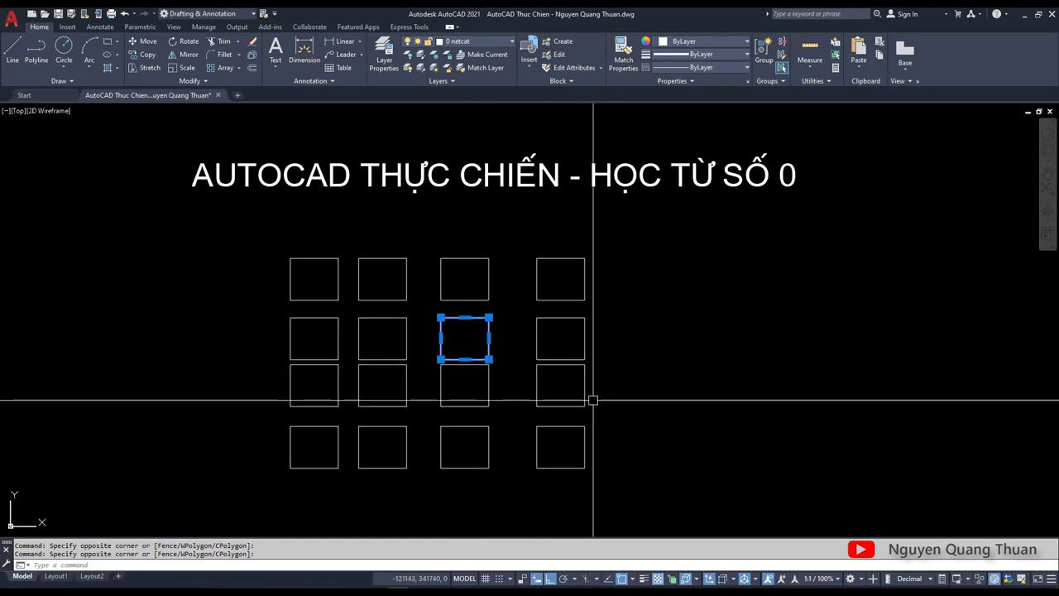
{"action": "left_click", "coordinate": [585, 386]}
Clear the selection and set PICKADD back to 1.
{"action": "middle_click_drag", "start_coordinate": [514, 303], "coordinate": [557, 275]}
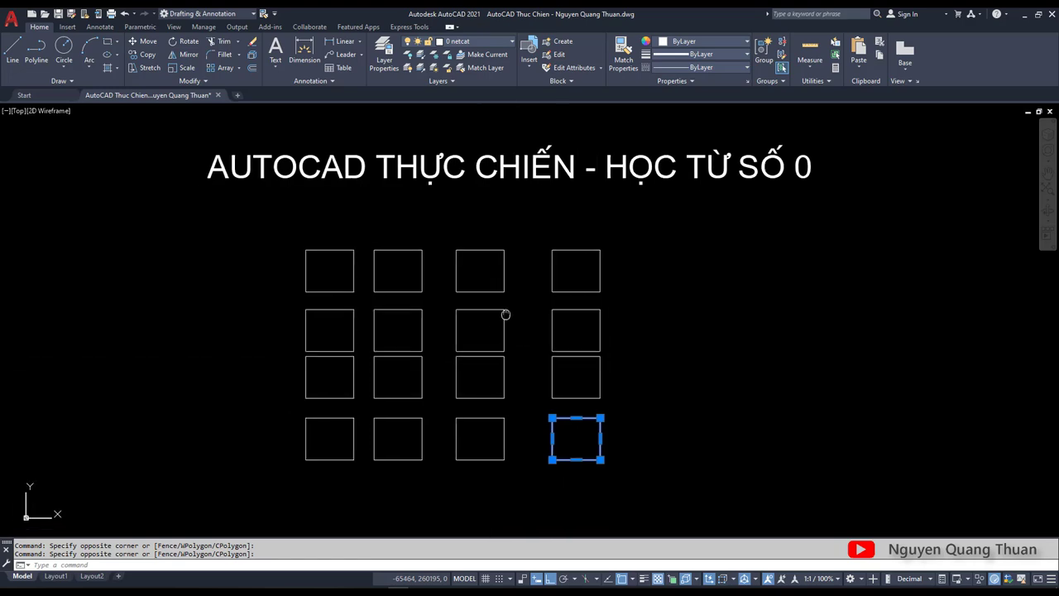
{"action": "key", "text": "Escape"}
{"action": "key", "text": "Escape"}
{"action": "type", "text": "PICK"}
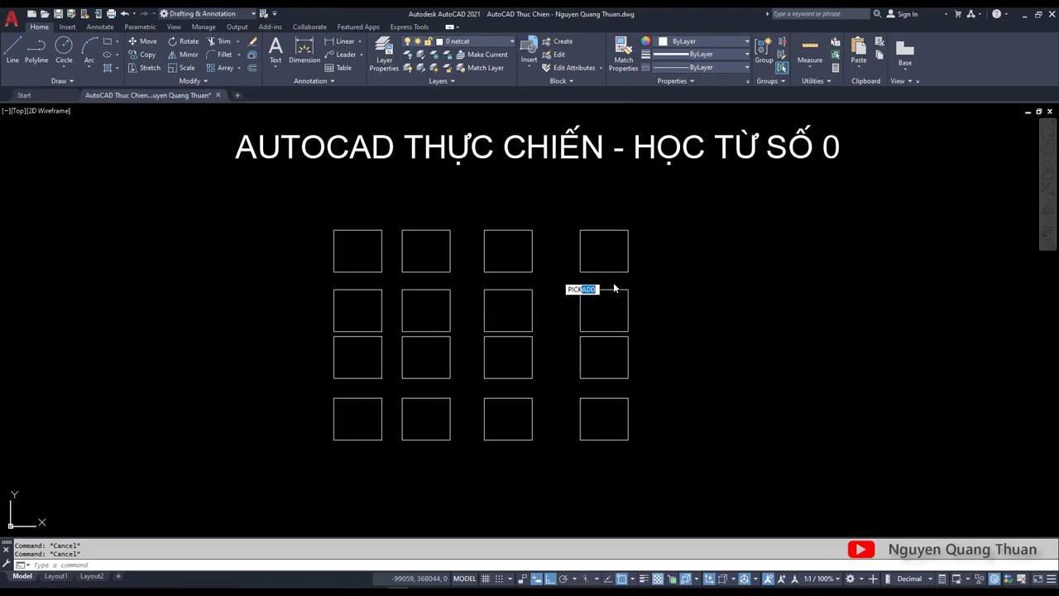
{"action": "key", "text": "Return"}
{"action": "type", "text": "1"}
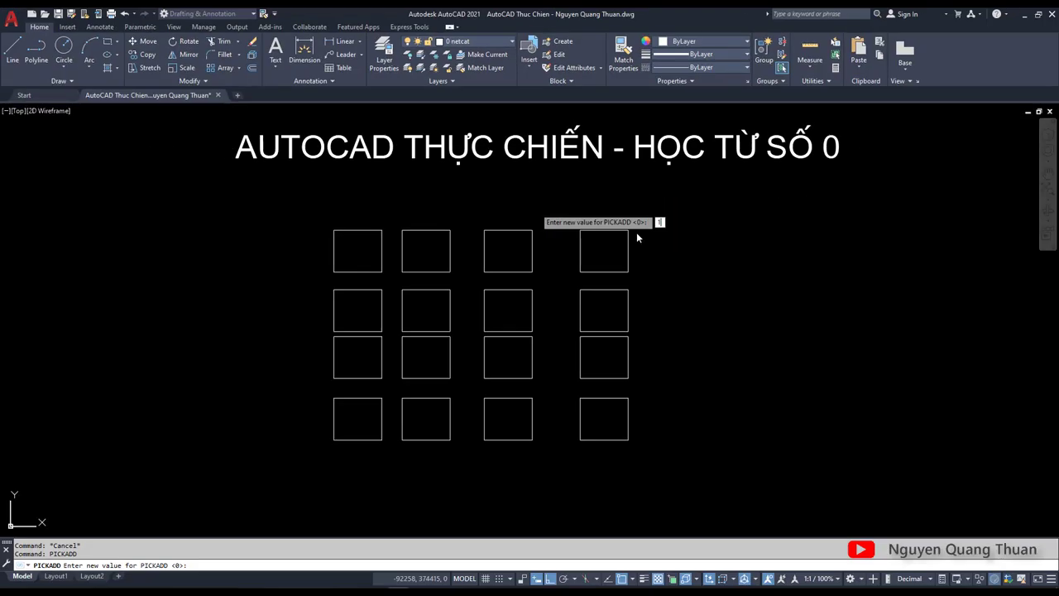
{"action": "key", "text": "Return"}
Crossing-select top-row rectangles and rows 2–3 in columns 3–4, adding each to the selection.
{"action": "left_click", "coordinate": [655, 225]}
{"action": "left_click", "coordinate": [624, 246]}
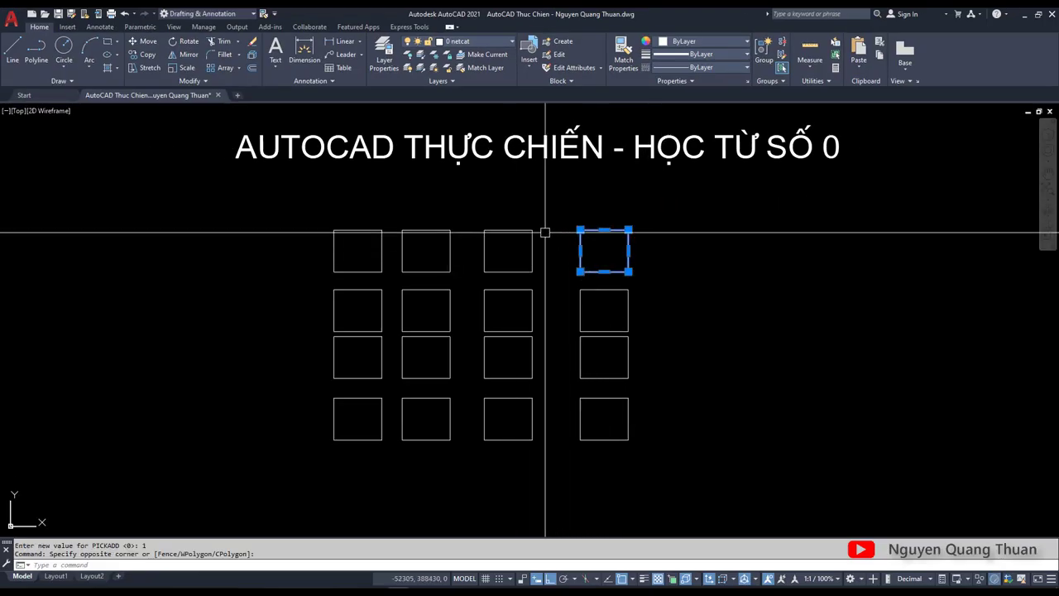
{"action": "left_click", "coordinate": [546, 229]}
{"action": "left_click", "coordinate": [492, 267]}
{"action": "left_click", "coordinate": [456, 225]}
{"action": "left_click", "coordinate": [439, 244]}
{"action": "left_click", "coordinate": [672, 313]}
{"action": "left_click", "coordinate": [503, 362]}
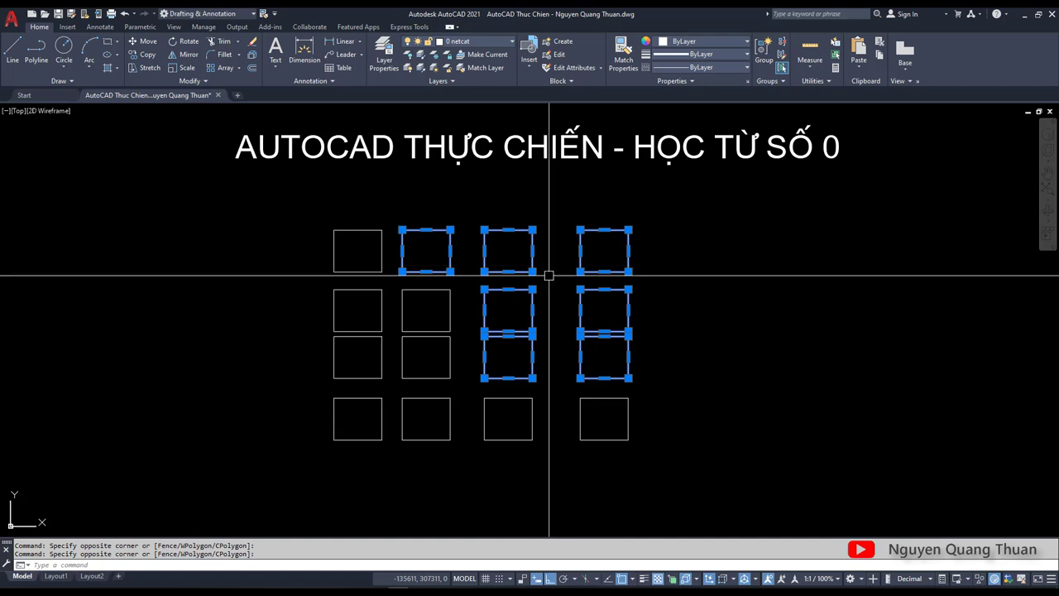
{"action": "scroll", "coordinate": [549, 275], "scroll_direction": "down", "scroll_amount": 3}
{"action": "left_click", "coordinate": [673, 378]}
{"action": "key", "text": "Escape"}
{"action": "key", "text": "Escape"}
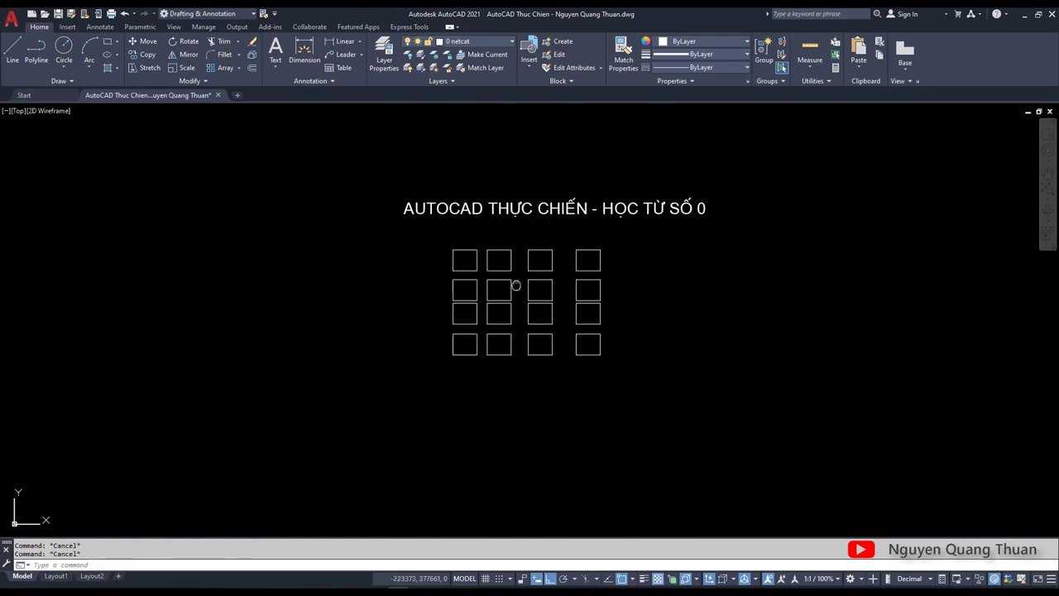
{"action": "middle_click_drag", "start_coordinate": [516, 286], "coordinate": [545, 265]}
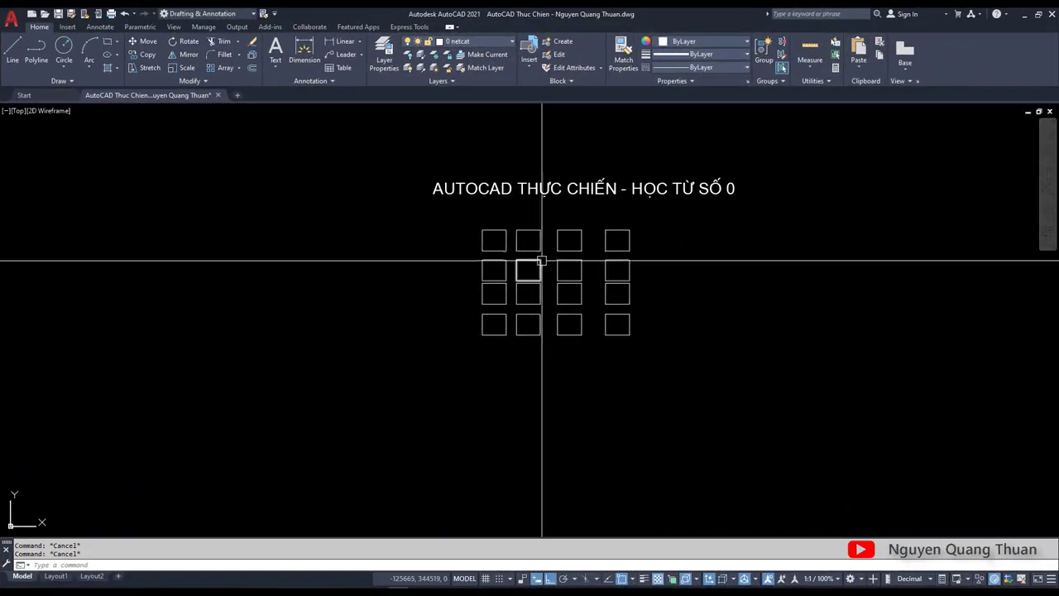
{"action": "middle_click_drag", "start_coordinate": [574, 202], "coordinate": [568, 240]}
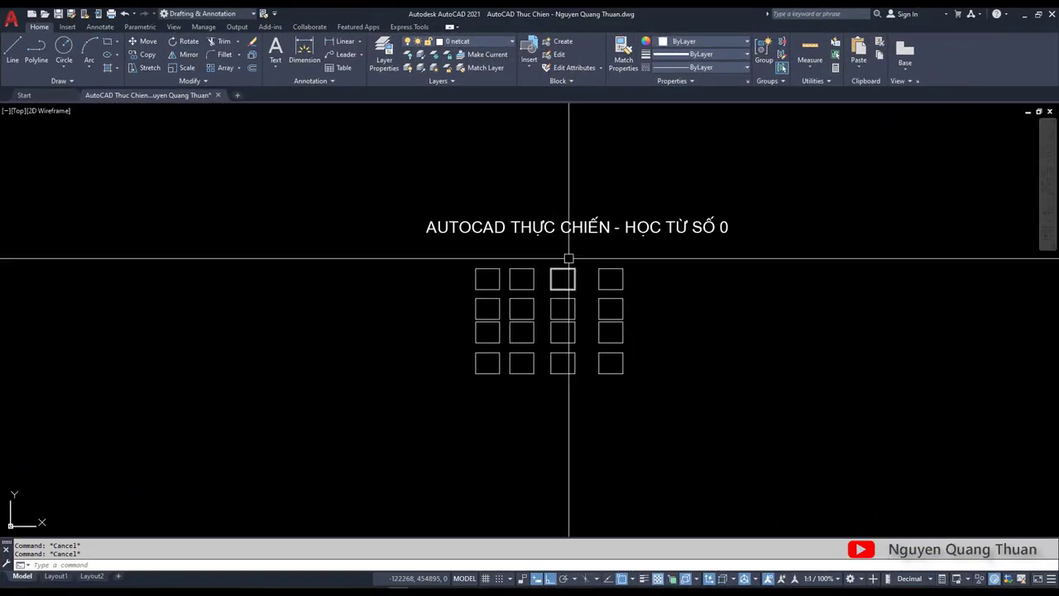
{"action": "middle_click_drag", "start_coordinate": [596, 257], "coordinate": [583, 281]}
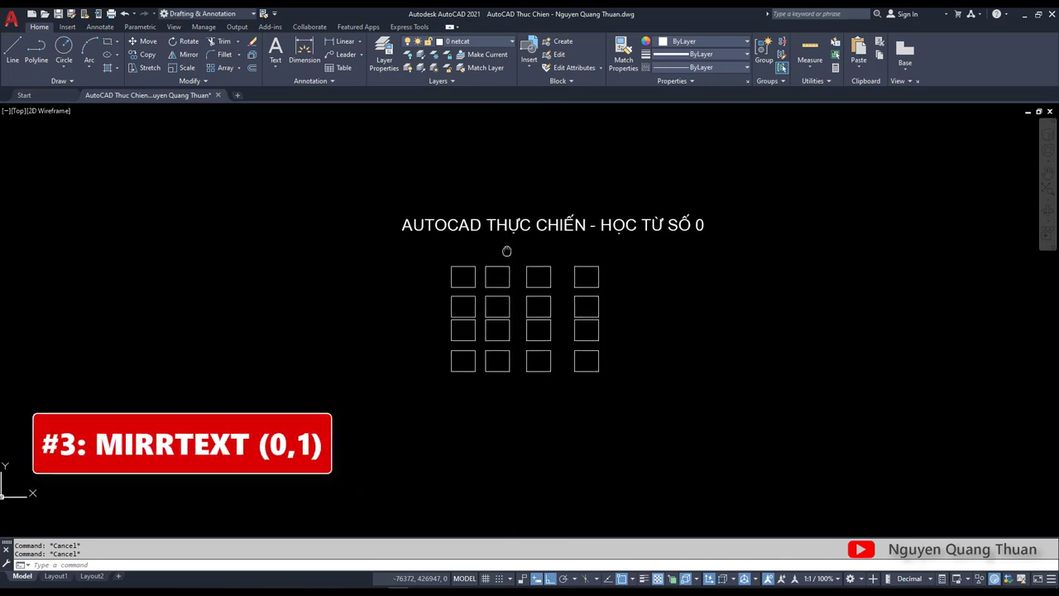
{"action": "scroll", "coordinate": [535, 256], "scroll_direction": "up", "scroll_amount": 3}
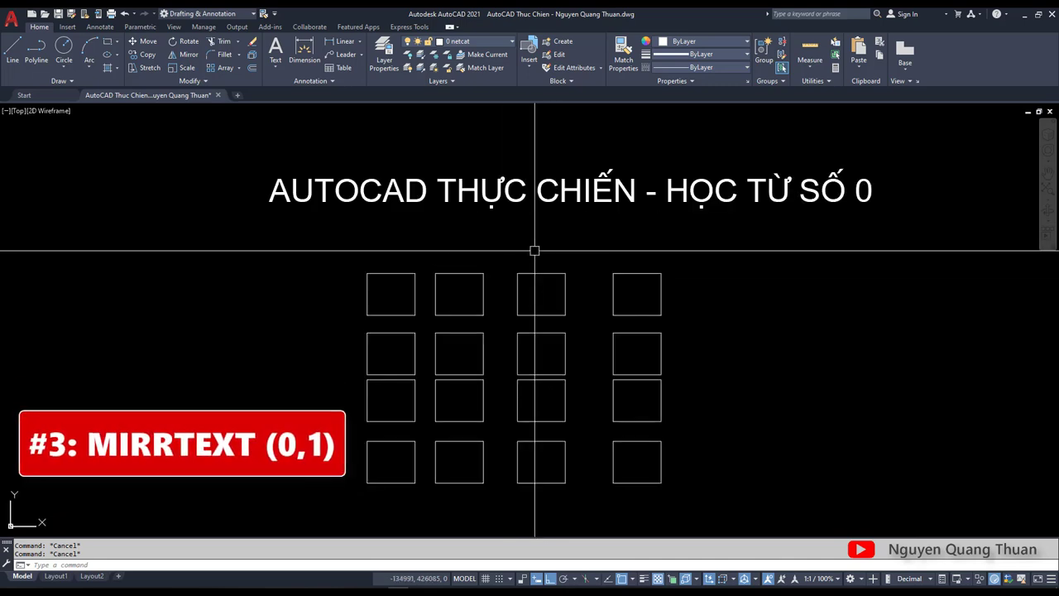
{"action": "type", "text": "mir"}
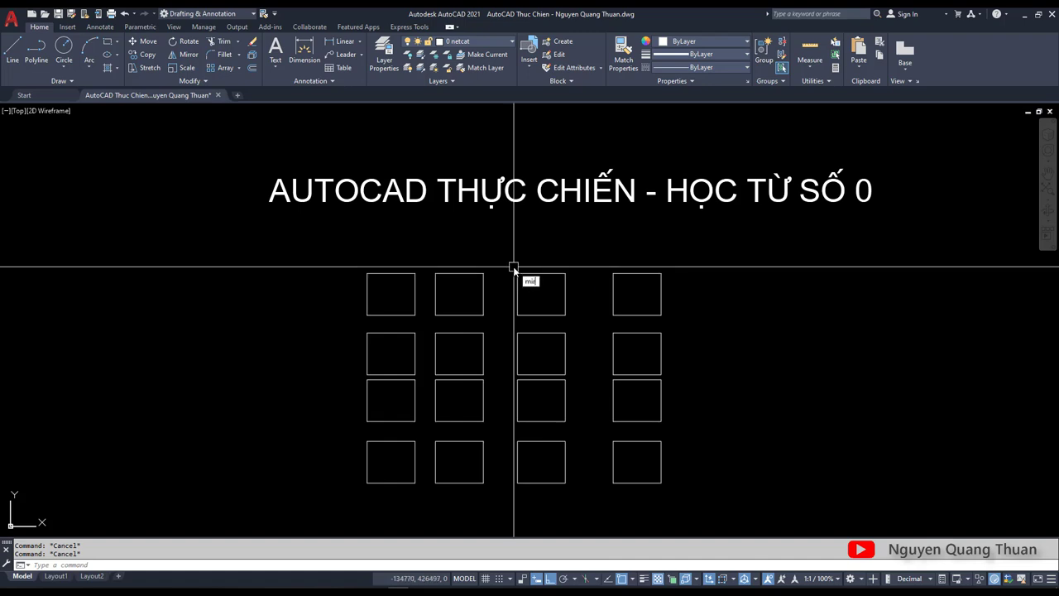
Call up MIRRTEXT and cancel, leaving it at 0.
{"action": "left_click", "coordinate": [553, 302]}
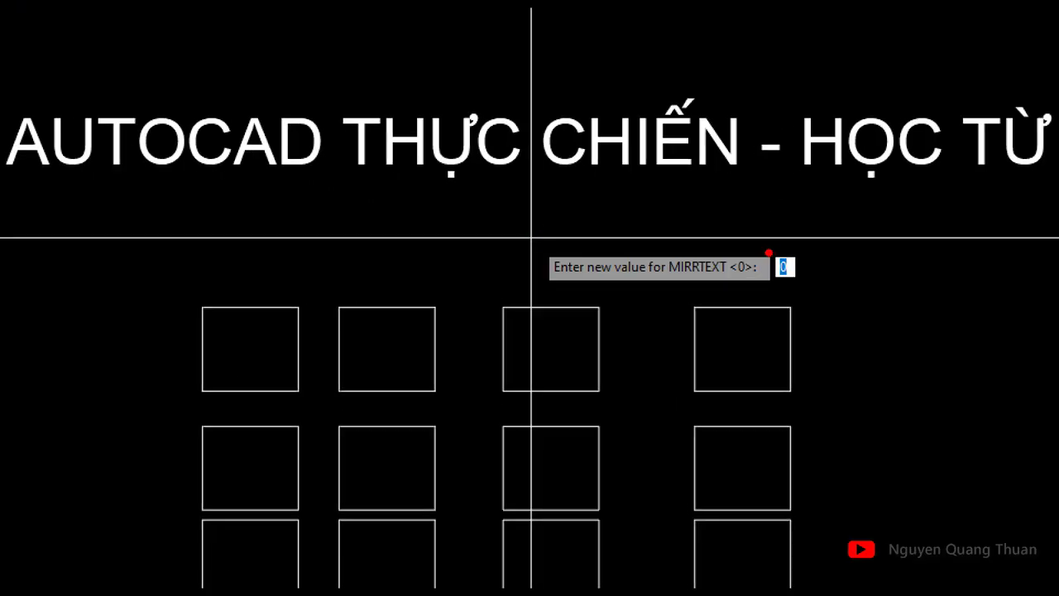
{"action": "key", "text": "Escape"}
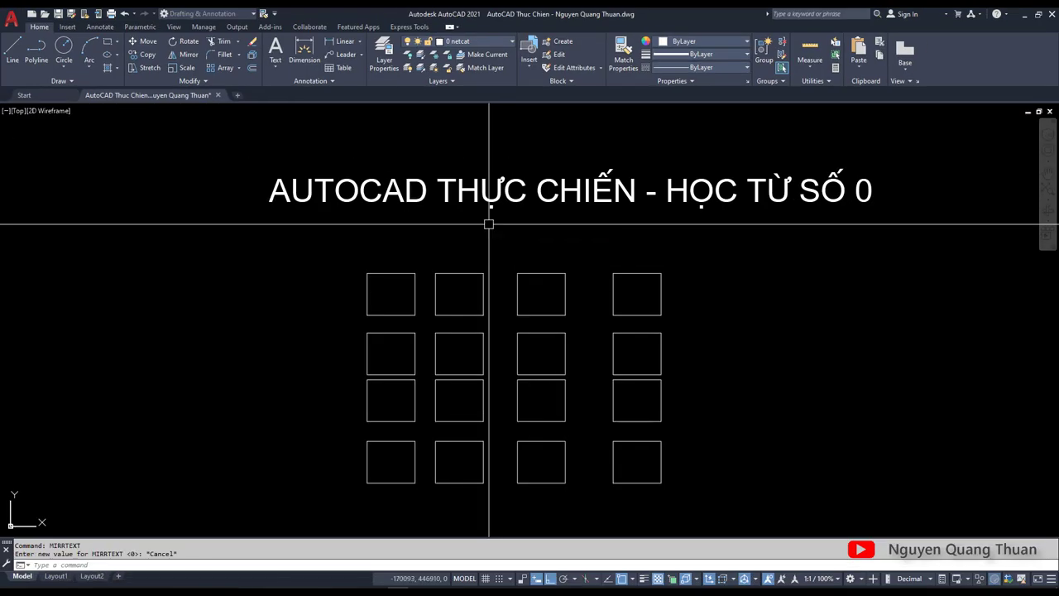
{"action": "scroll", "coordinate": [480, 221], "scroll_direction": "down", "scroll_amount": 5}
{"action": "scroll", "coordinate": [429, 302], "scroll_direction": "up", "scroll_amount": 3}
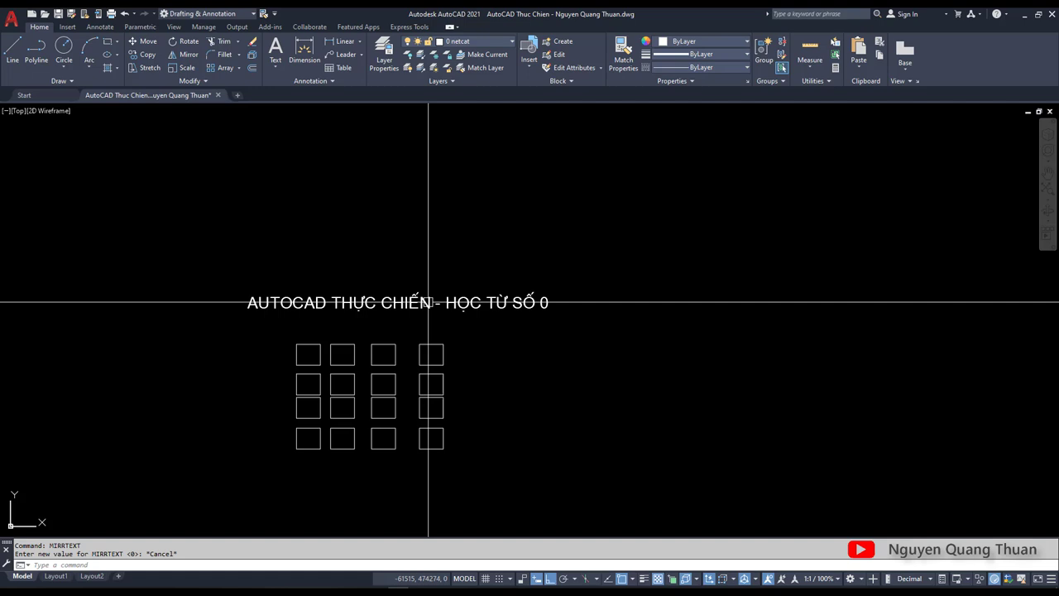
Move the title text higher above the square grid.
{"action": "left_click", "coordinate": [428, 302]}
{"action": "scroll", "coordinate": [429, 302], "scroll_direction": "up", "scroll_amount": 4}
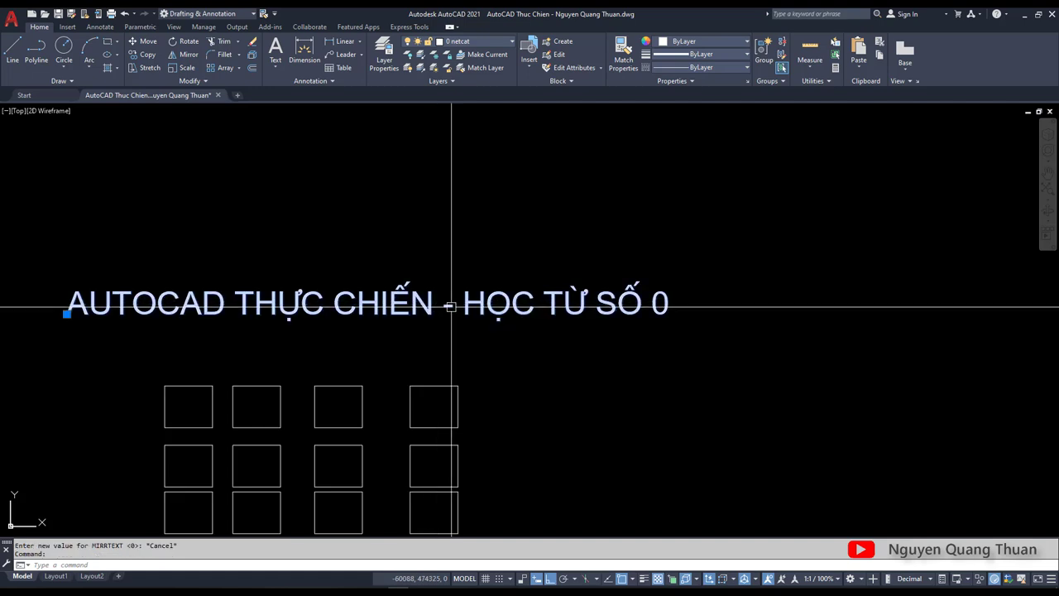
{"action": "scroll", "coordinate": [449, 303], "scroll_direction": "down", "scroll_amount": 4}
{"action": "type", "text": "m"}
{"action": "key", "text": "Return"}
{"action": "left_click", "coordinate": [651, 353]}
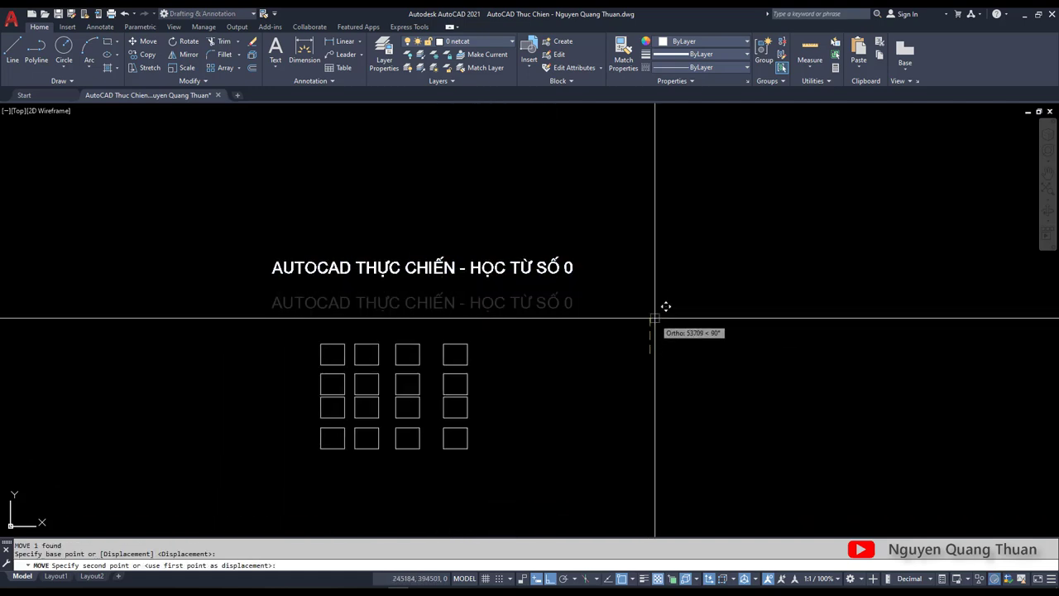
{"action": "left_click", "coordinate": [652, 318]}
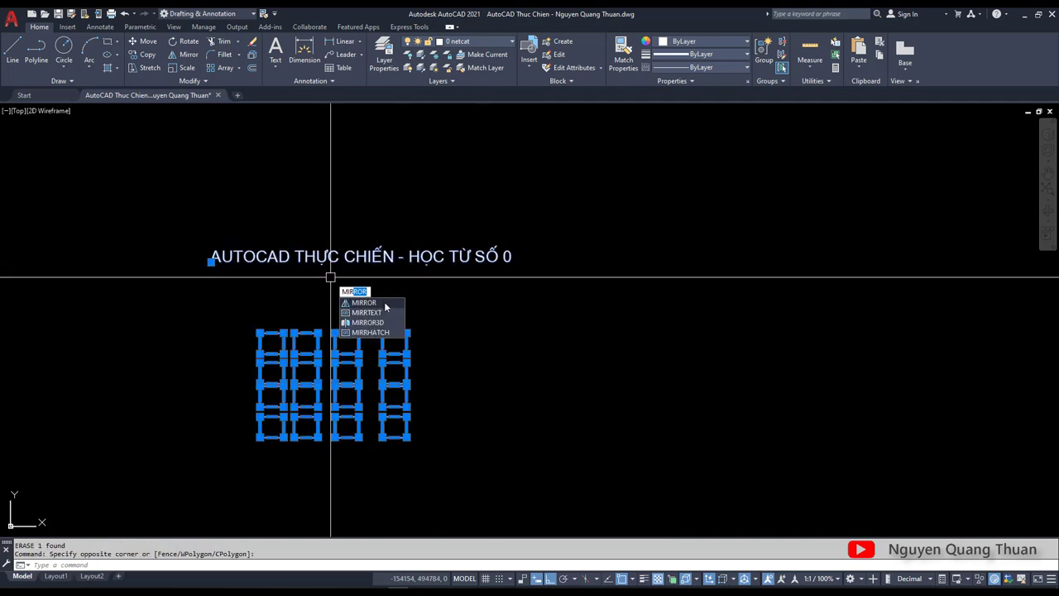
{"action": "key", "text": "Return"}
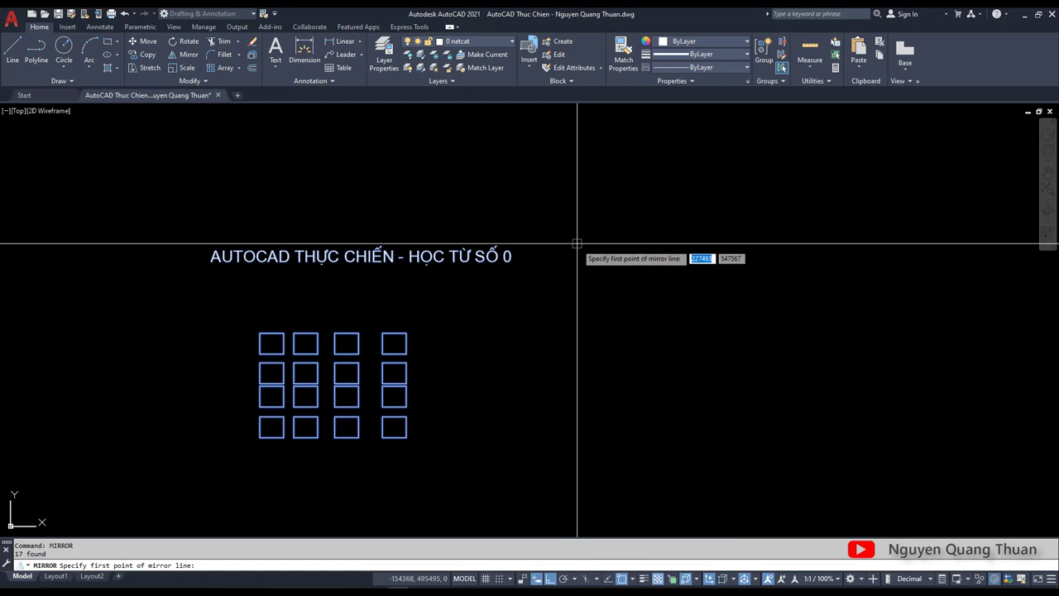
Mirror the grid and title across a vertical line, keeping the originals, then select the mirrored copy.
{"action": "left_click", "coordinate": [588, 240]}
{"action": "left_click", "coordinate": [589, 366]}
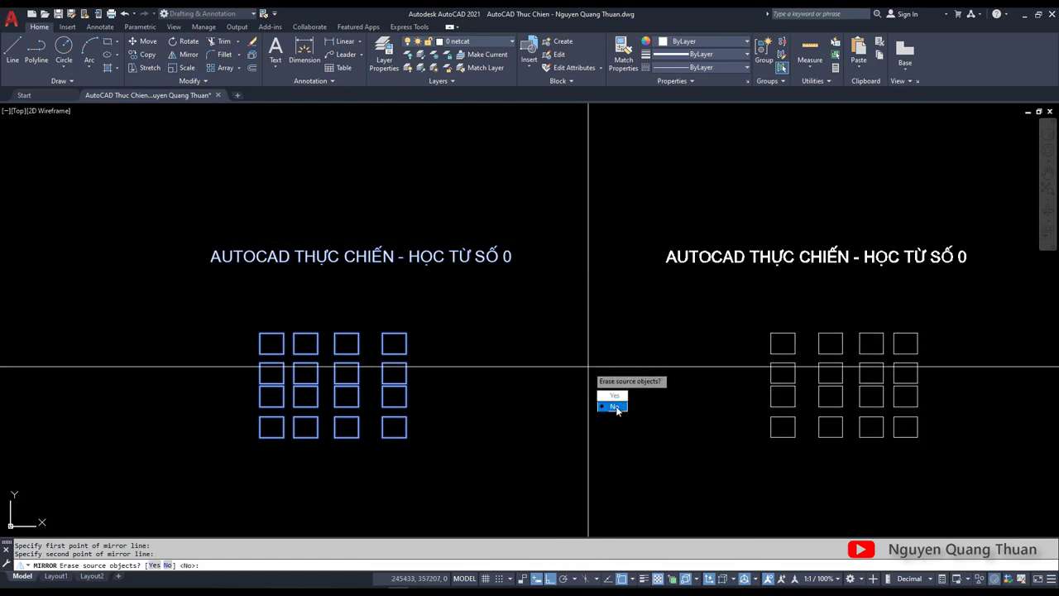
{"action": "left_click", "coordinate": [616, 407]}
{"action": "scroll", "coordinate": [432, 244], "scroll_direction": "down", "scroll_amount": 3}
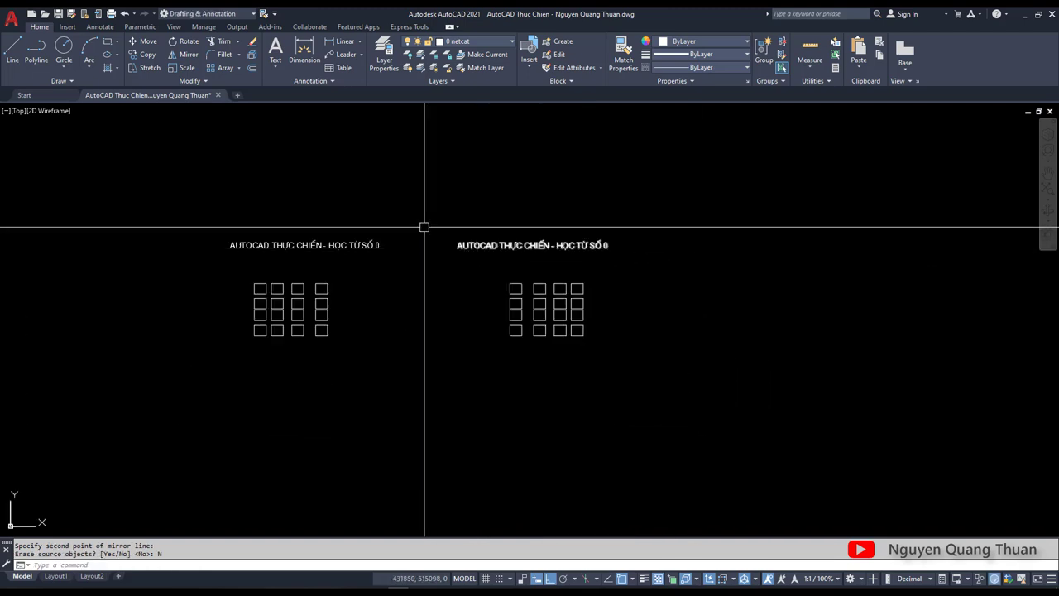
{"action": "left_click", "coordinate": [429, 215]}
{"action": "left_click", "coordinate": [669, 361]}
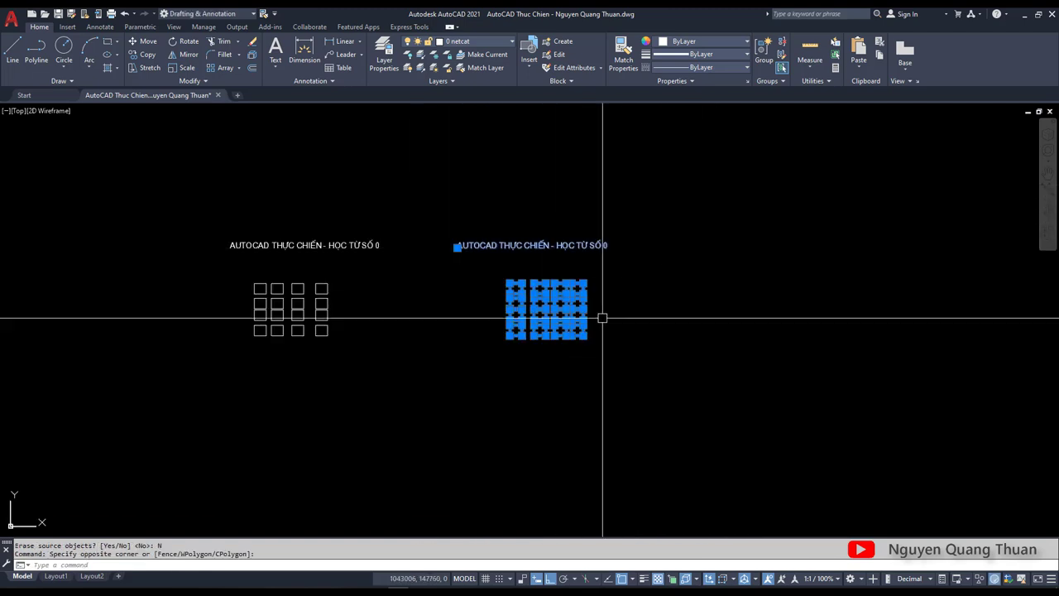
Erase the right-hand mirrored copy and recentre the original grid.
{"action": "scroll", "coordinate": [486, 288], "scroll_direction": "up", "scroll_amount": 3}
{"action": "middle_click_drag", "start_coordinate": [442, 199], "coordinate": [538, 216]}
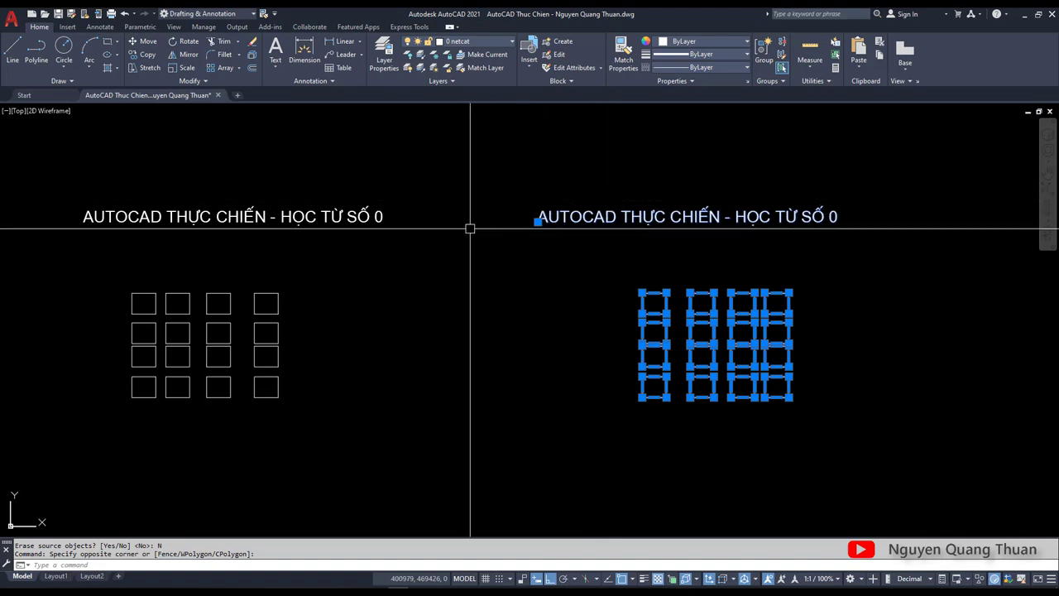
{"action": "type", "text": "M"}
{"action": "key", "text": "Escape"}
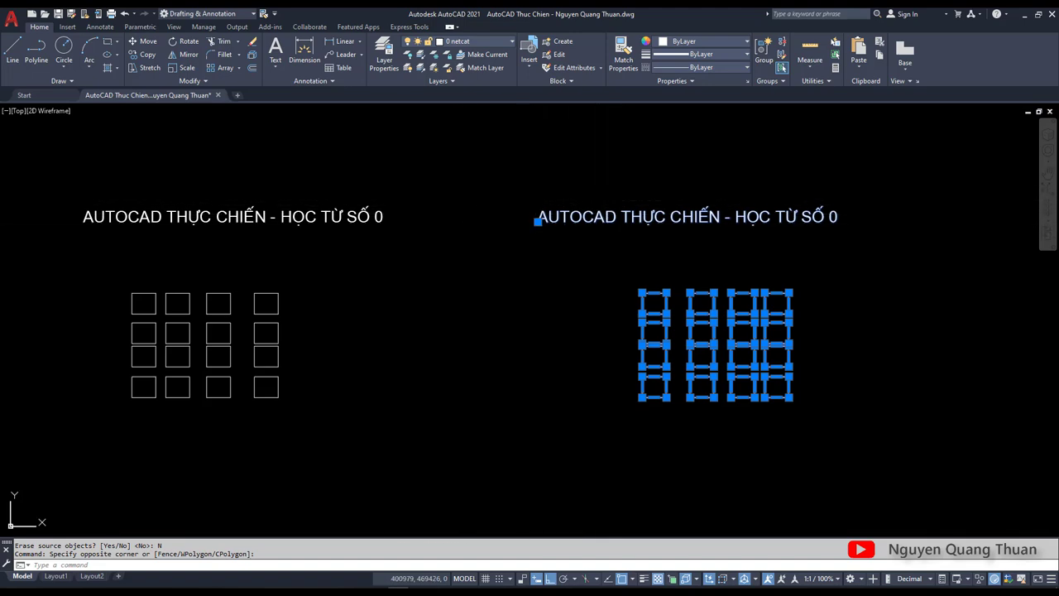
{"action": "key", "text": "Escape"}
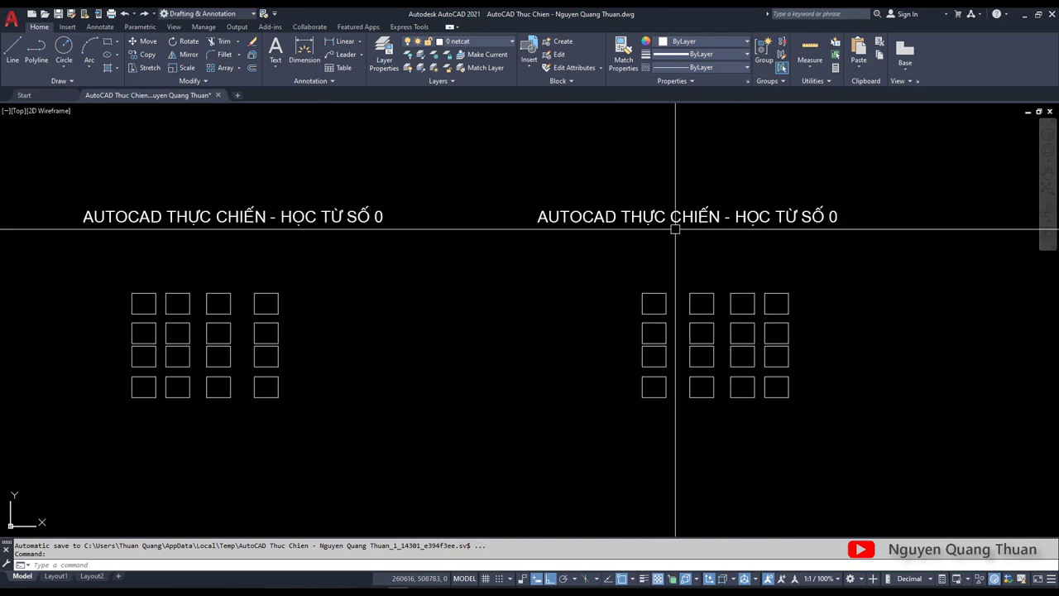
{"action": "left_click", "coordinate": [891, 453]}
{"action": "left_click", "coordinate": [750, 373]}
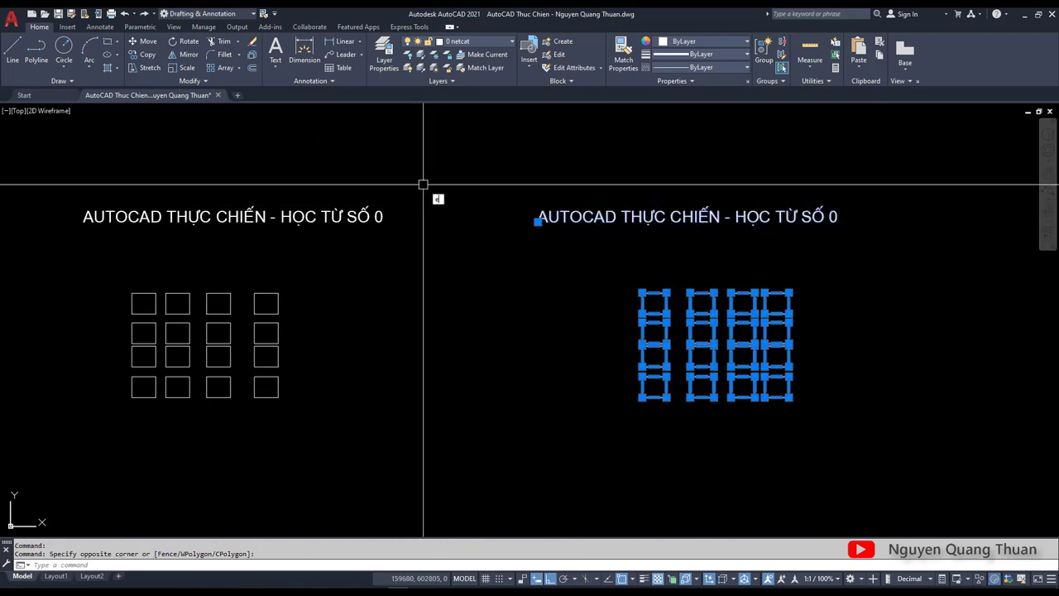
{"action": "type", "text": "e"}
{"action": "key", "text": "Return"}
{"action": "middle_click_drag", "start_coordinate": [299, 245], "coordinate": [425, 243]}
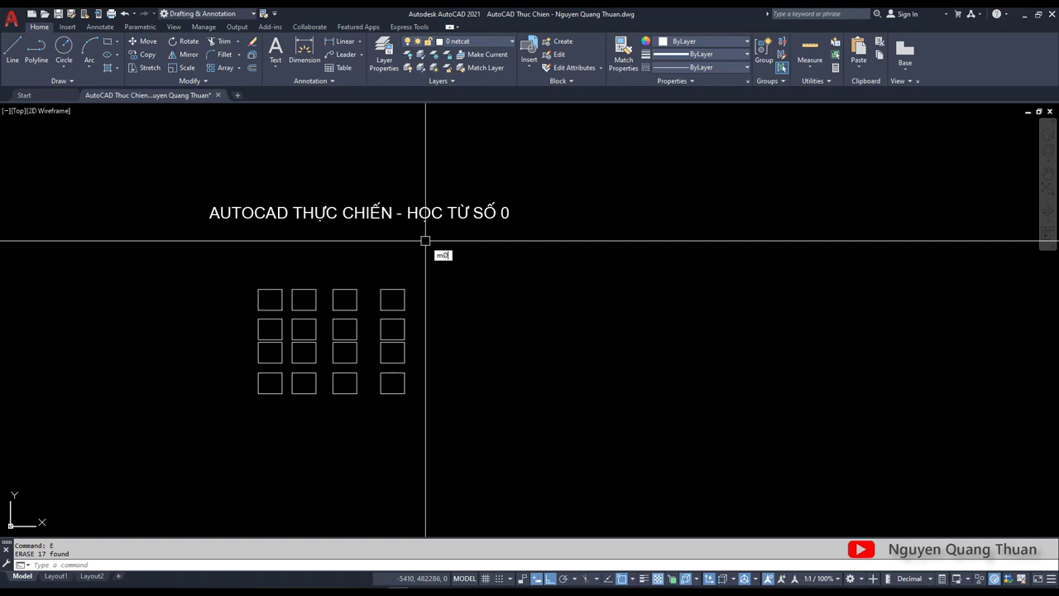
Set MIRRTEXT to 1 and crossing-select the title and all rectangles.
{"action": "type", "text": "ir"}
{"action": "left_click", "coordinate": [468, 276]}
{"action": "type", "text": "1"}
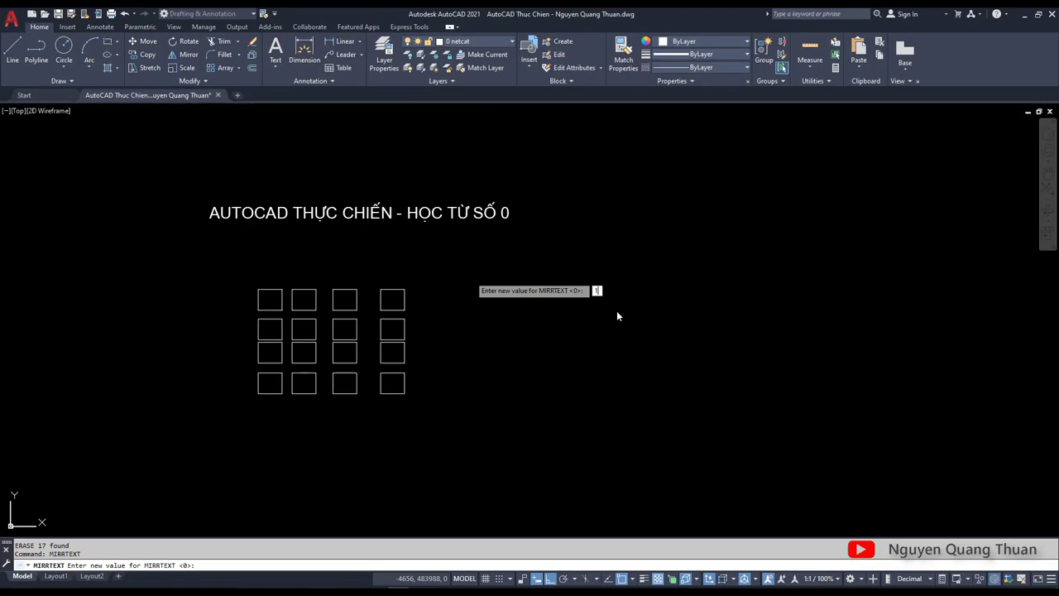
{"action": "key", "text": "Return"}
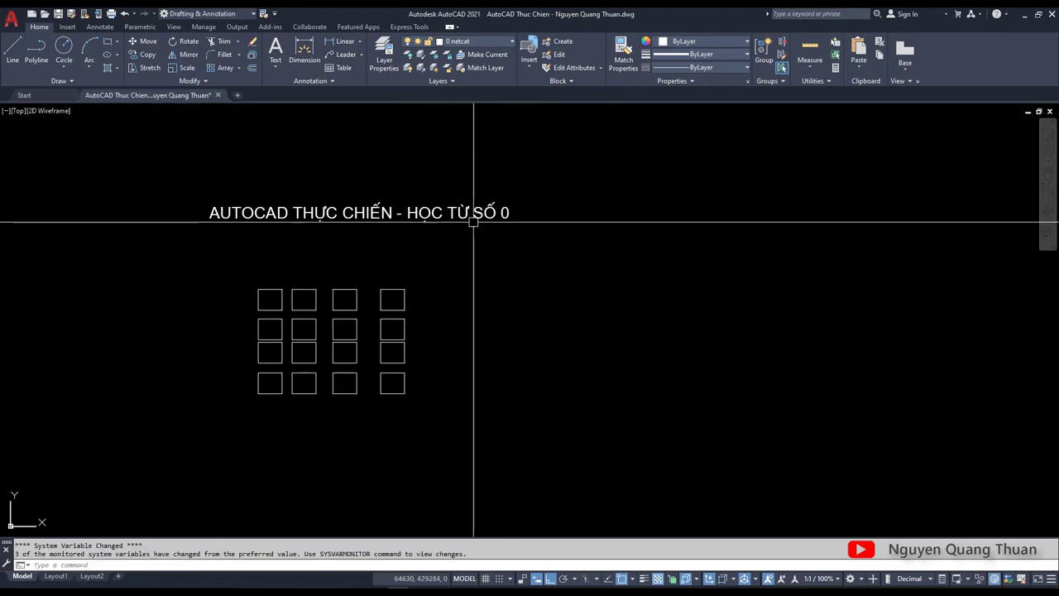
{"action": "left_click", "coordinate": [643, 456]}
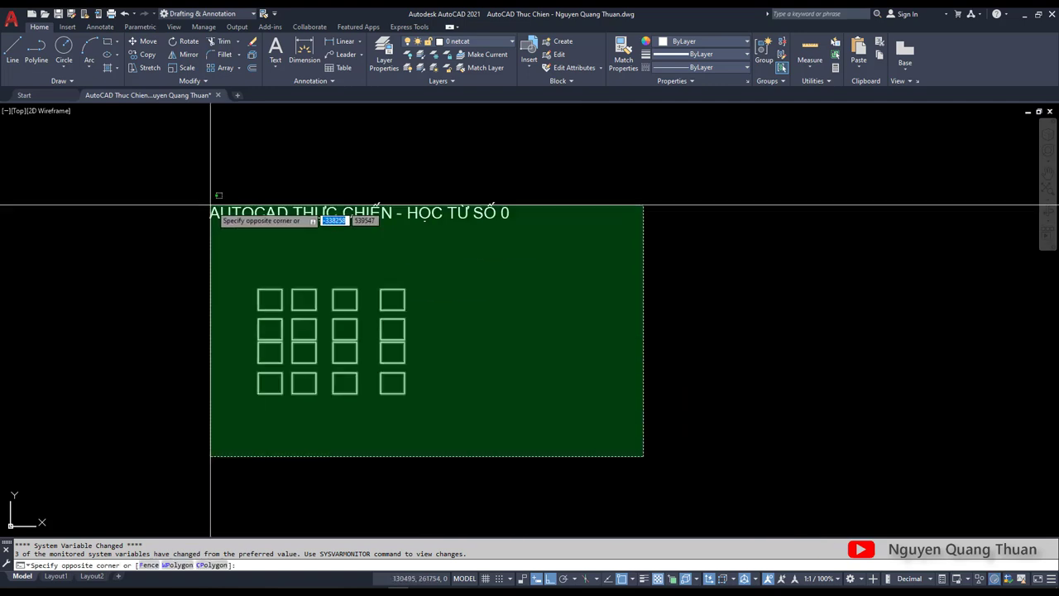
{"action": "left_click", "coordinate": [208, 204]}
{"action": "type", "text": "MI"}
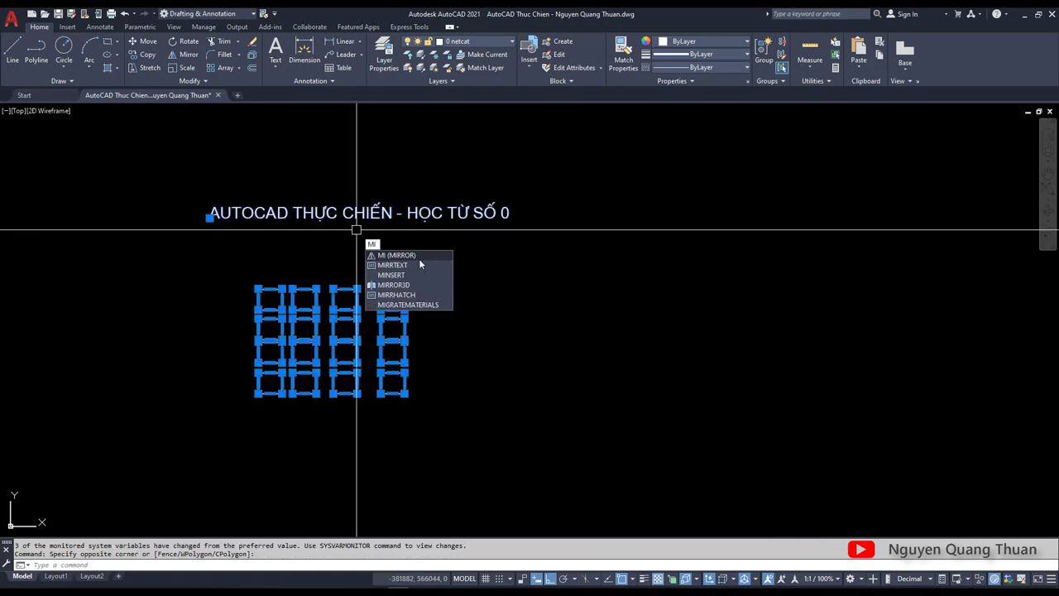
Mirror the title and rectangle grid to the right, keeping the originals.
{"action": "key", "text": "Return"}
{"action": "left_click", "coordinate": [585, 217]}
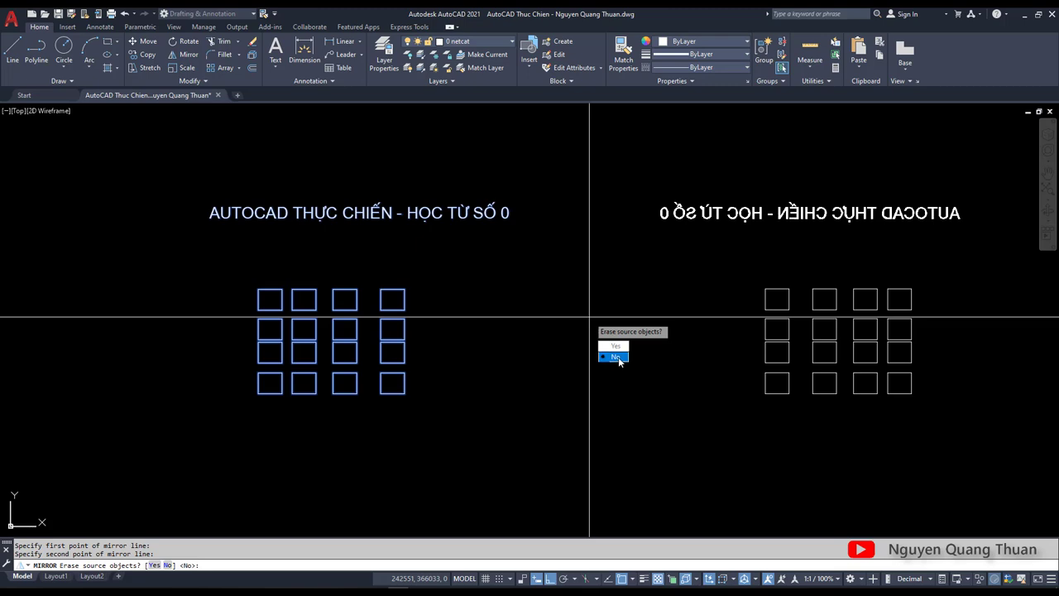
{"action": "left_click", "coordinate": [619, 361]}
{"action": "middle_click_drag", "start_coordinate": [707, 253], "coordinate": [548, 263]}
Window-select both copies, clear the selection, then start a crossing window around the mirrored copy.
{"action": "left_click", "coordinate": [558, 224]}
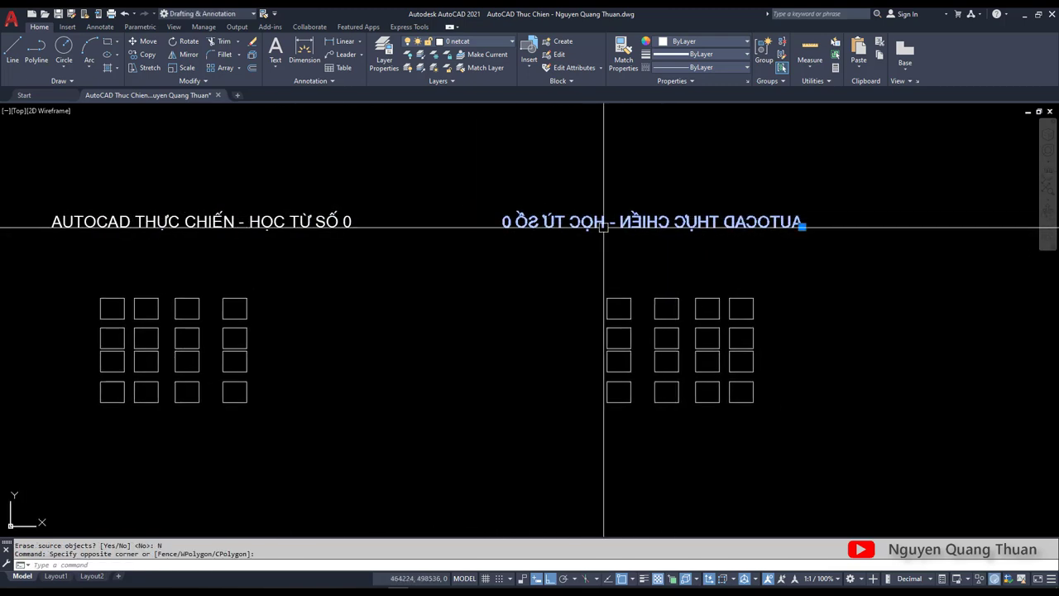
{"action": "key", "text": "Escape"}
{"action": "scroll", "coordinate": [543, 238], "scroll_direction": "down", "scroll_amount": 3}
{"action": "scroll", "coordinate": [560, 237], "scroll_direction": "up", "scroll_amount": 3}
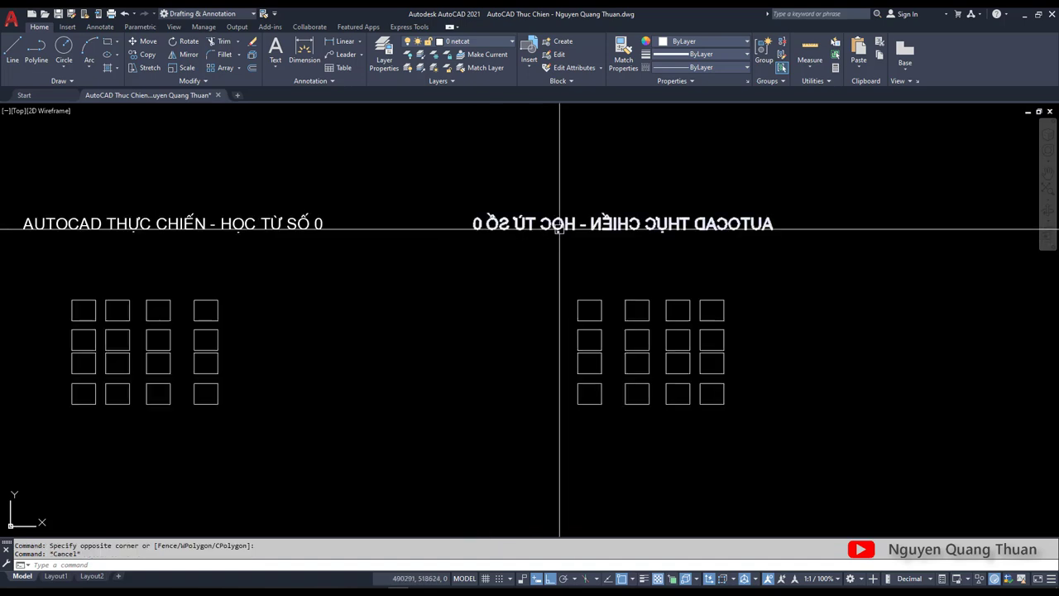
{"action": "scroll", "coordinate": [654, 238], "scroll_direction": "down", "scroll_amount": 3}
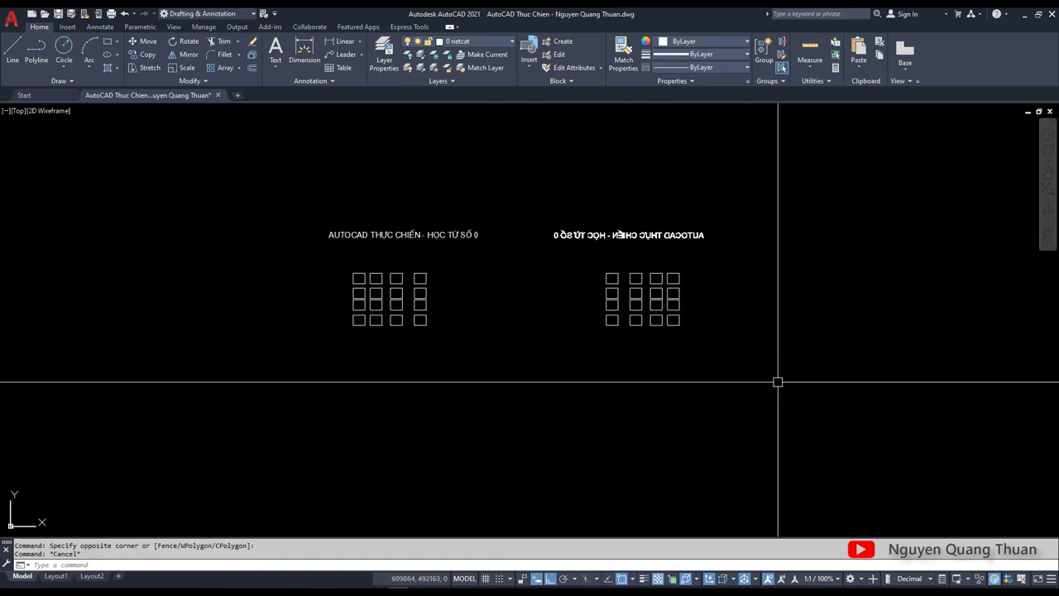
{"action": "left_click", "coordinate": [806, 461]}
{"action": "left_click", "coordinate": [265, 158]}
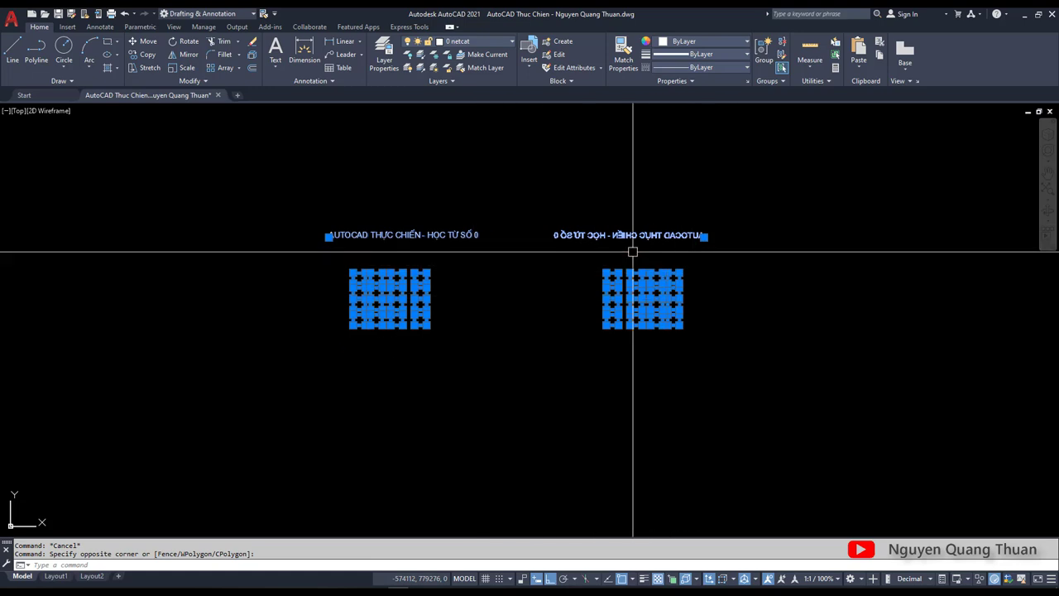
{"action": "scroll", "coordinate": [633, 247], "scroll_direction": "up", "scroll_amount": 3}
{"action": "scroll", "coordinate": [710, 221], "scroll_direction": "up", "scroll_amount": 3}
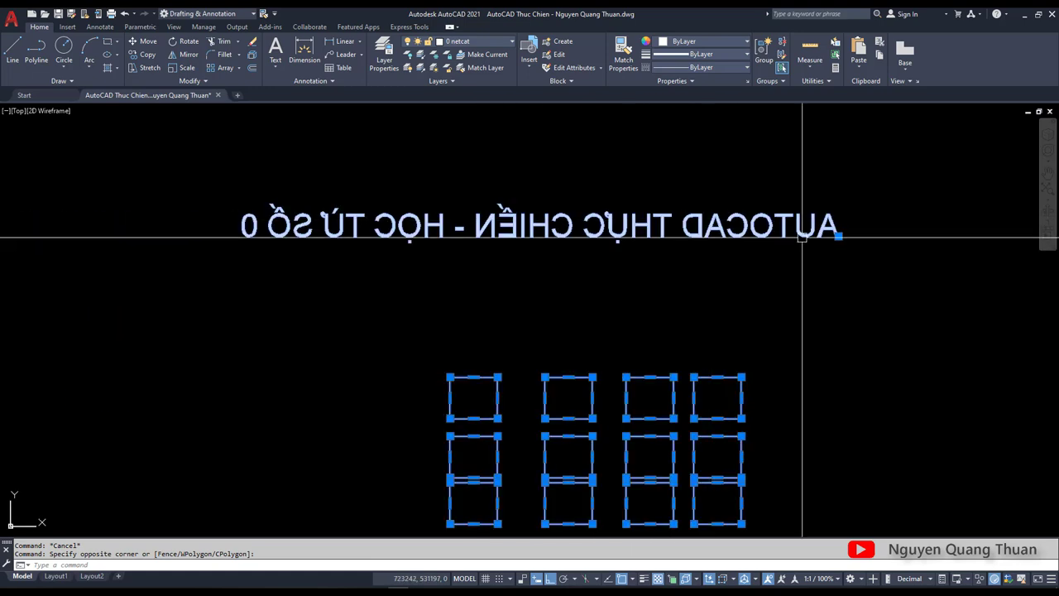
{"action": "scroll", "coordinate": [709, 240], "scroll_direction": "down", "scroll_amount": 3}
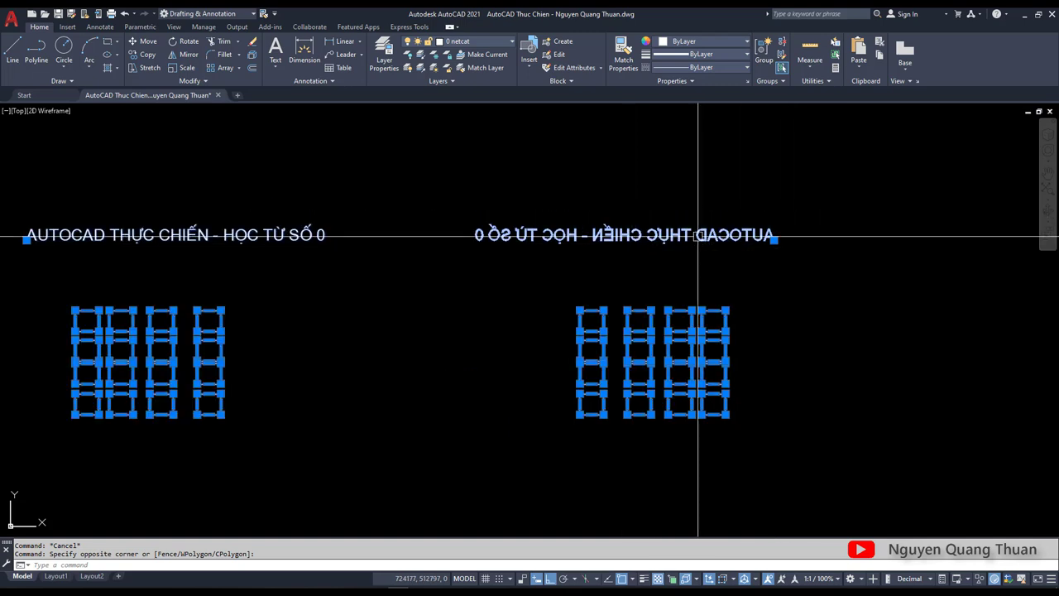
{"action": "key", "text": "Escape"}
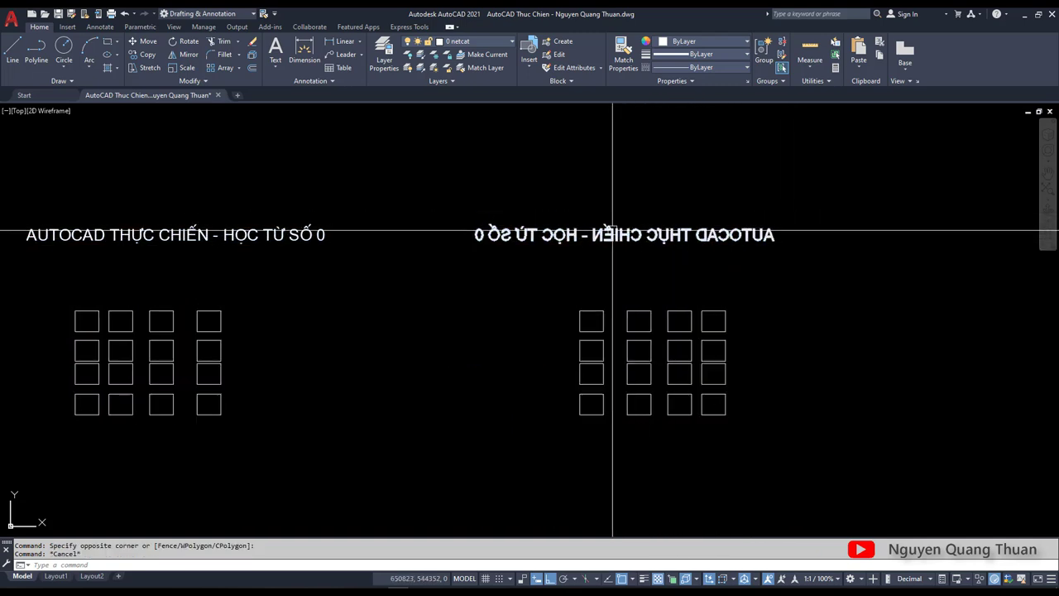
{"action": "left_click", "coordinate": [841, 426]}
Erase the mirrored title and rectangles and recentre the original drawing.
{"action": "left_click", "coordinate": [485, 218]}
{"action": "type", "text": "e"}
{"action": "key", "text": "Return"}
{"action": "middle_click_drag", "start_coordinate": [336, 284], "coordinate": [505, 278]}
{"action": "scroll", "coordinate": [389, 265], "scroll_direction": "up", "scroll_amount": 3}
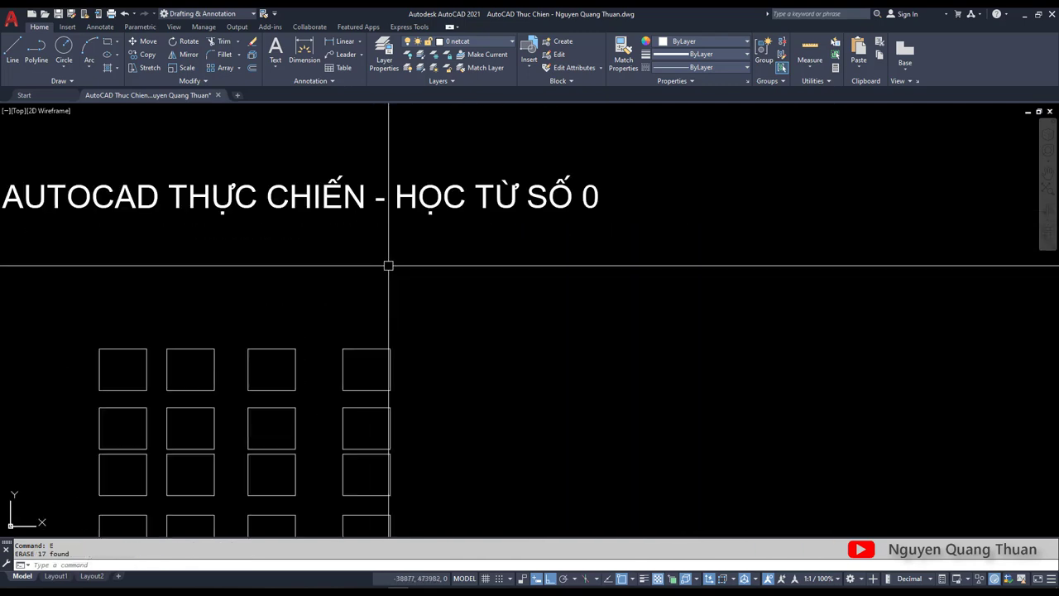
{"action": "mouse_move", "coordinate": [389, 264]}
{"action": "middle_mouse_down"}
{"action": "mouse_move", "coordinate": [447, 264]}
{"action": "mouse_move", "coordinate": [504, 238]}
{"action": "middle_mouse_up"}
{"action": "scroll", "coordinate": [504, 264], "scroll_direction": "down", "scroll_amount": 3}
{"action": "type", "text": "m"}
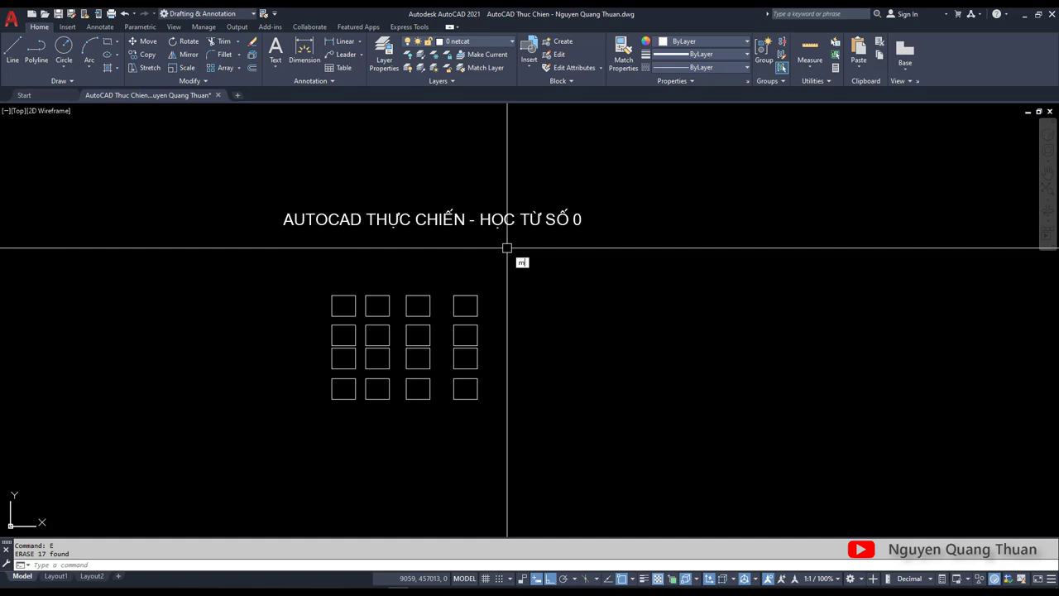
Set MIRRTEXT to 0 so mirrored text stays readable.
{"action": "type", "text": "i"}
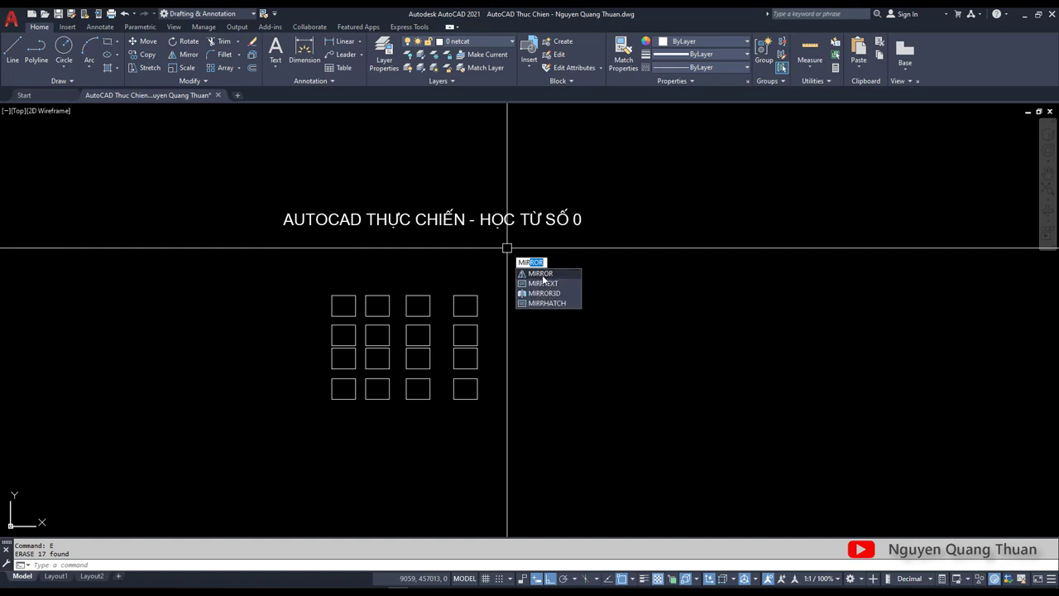
{"action": "left_click", "coordinate": [544, 283]}
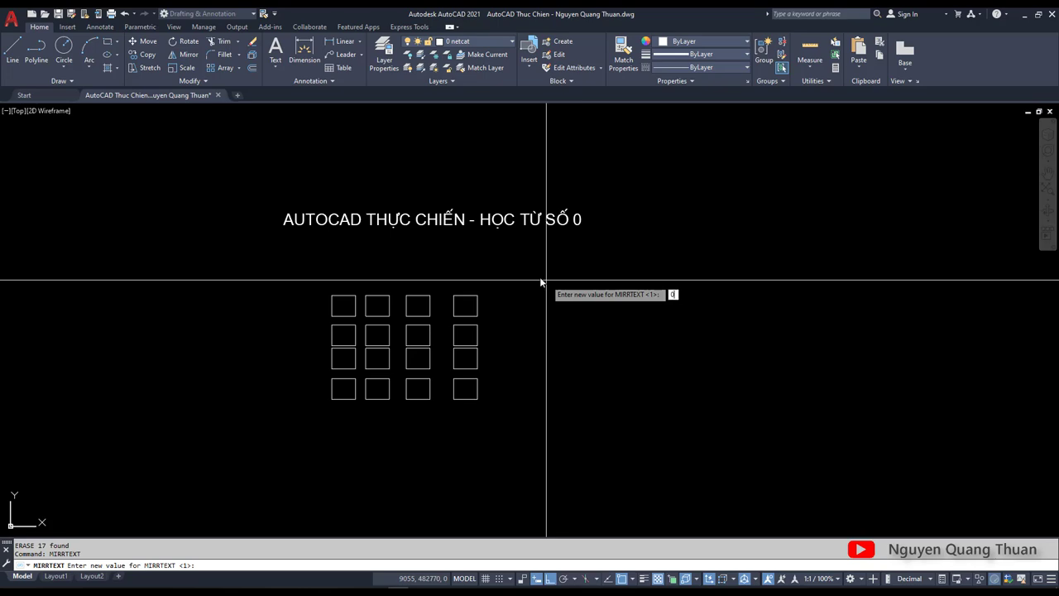
{"action": "type", "text": "0"}
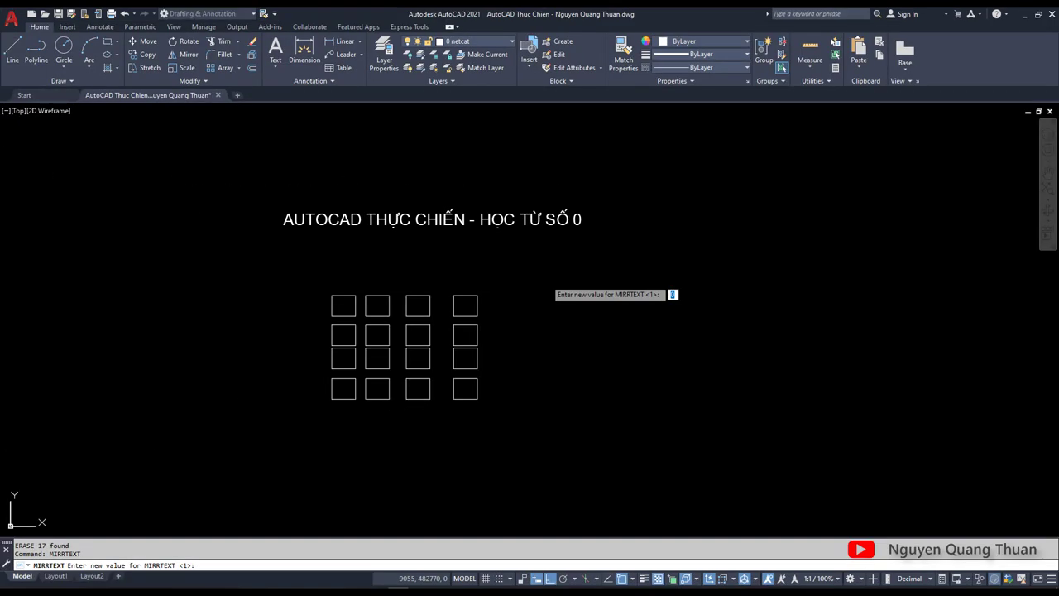
{"action": "key", "text": "Return"}
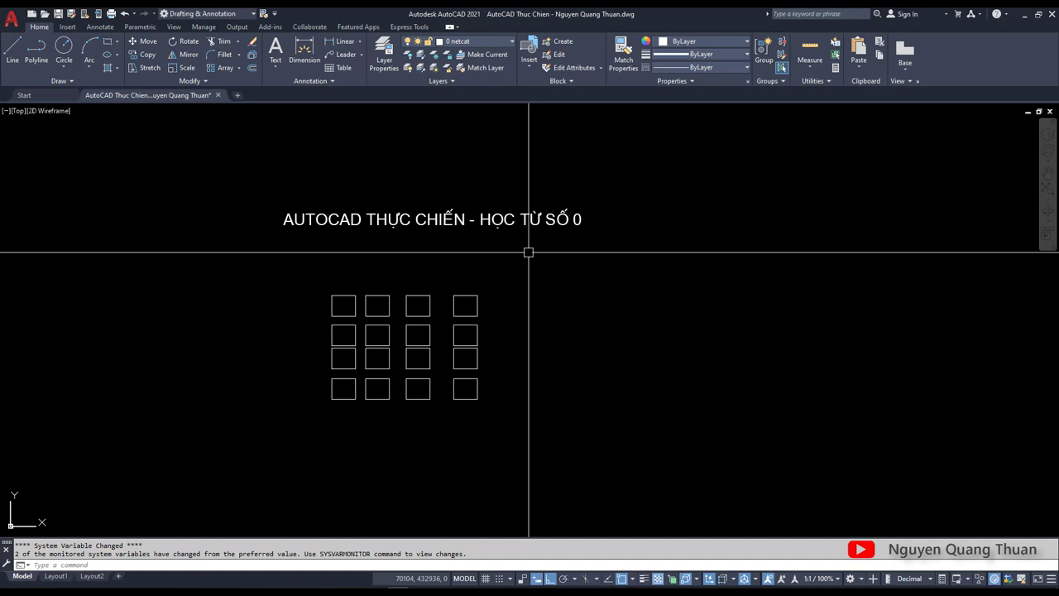
Change ZOOMFACTOR from 100 to 3.
{"action": "middle_click_drag", "start_coordinate": [551, 253], "coordinate": [577, 273]}
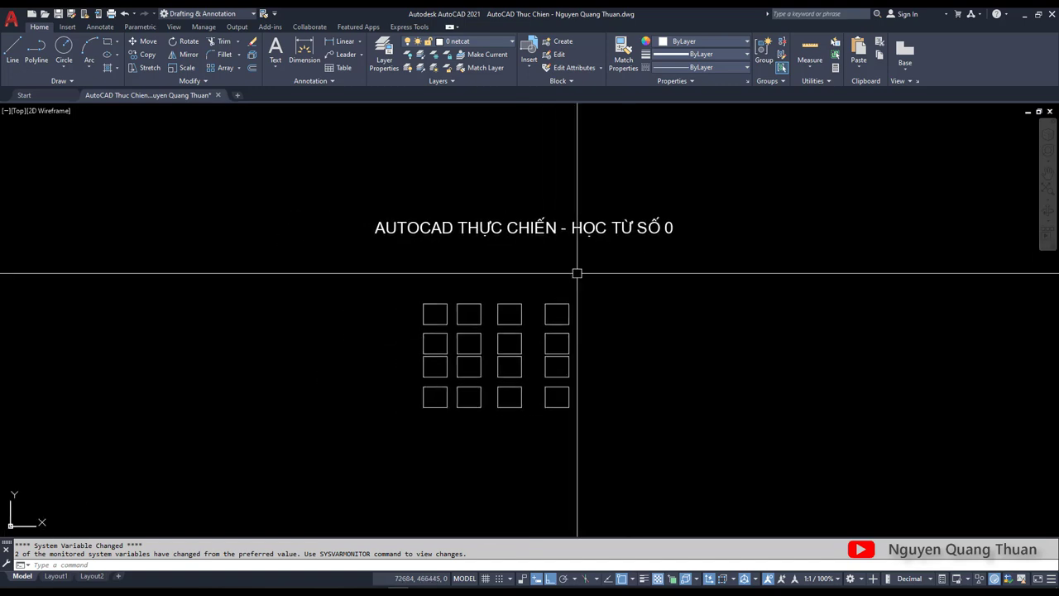
{"action": "type", "text": "z"}
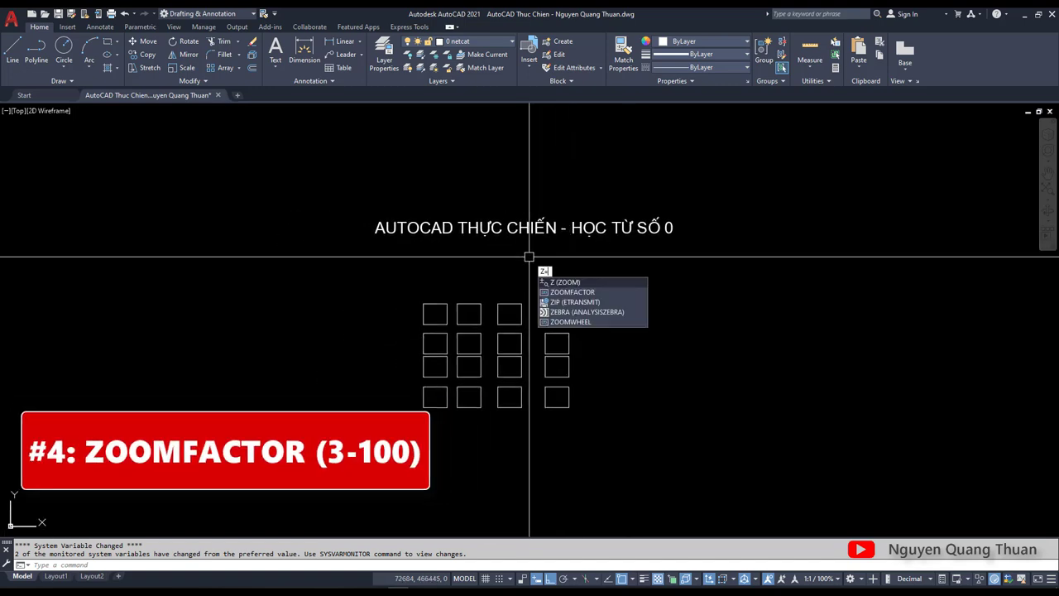
{"action": "key", "text": "Escape"}
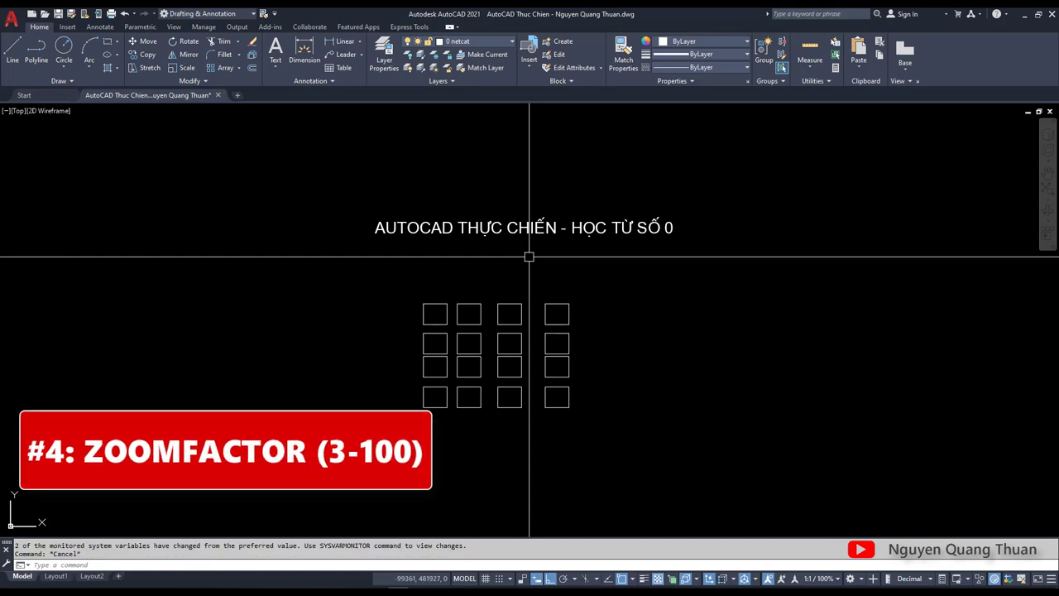
{"action": "type", "text": "zoom"}
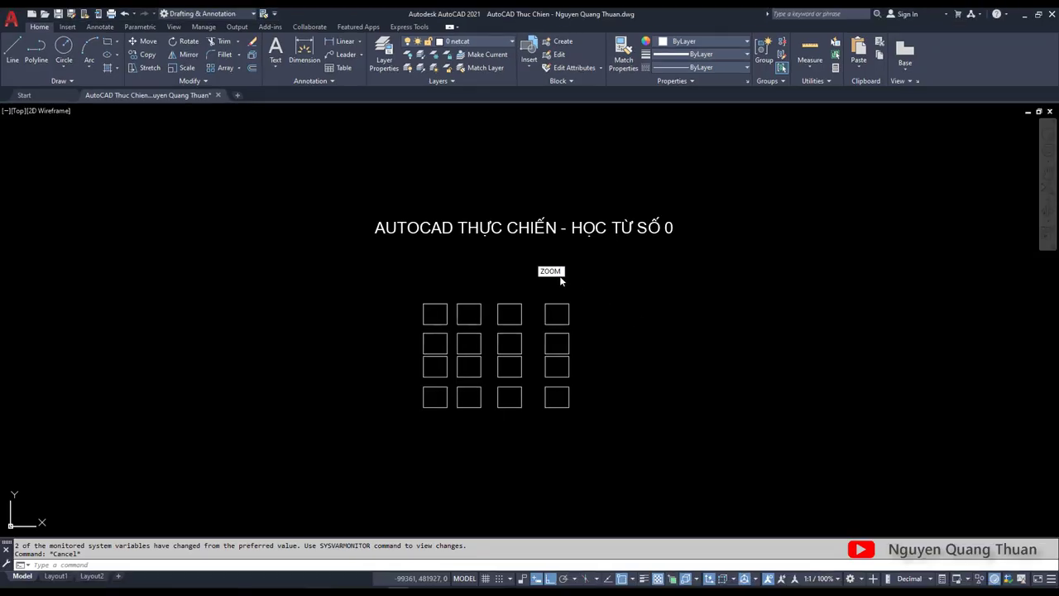
{"action": "key", "text": "Escape"}
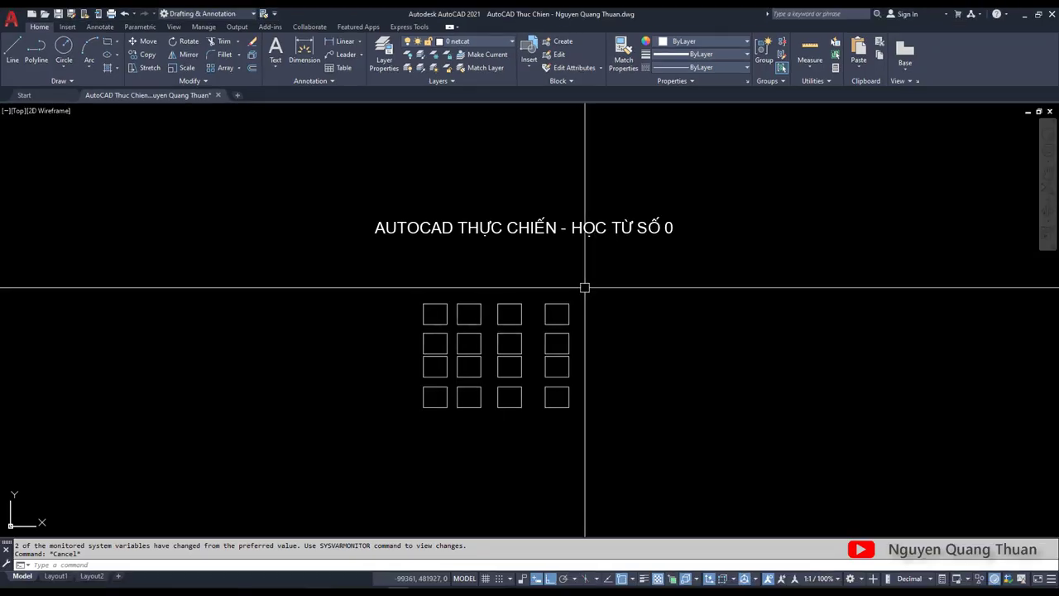
{"action": "type", "text": "ZOOMFACTOR"}
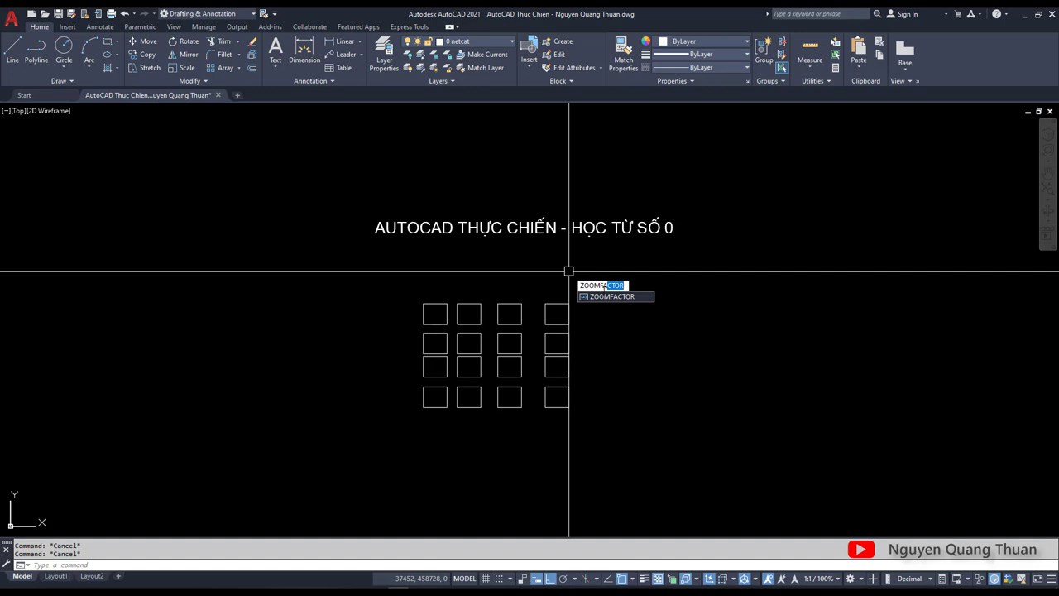
{"action": "key", "text": "Return"}
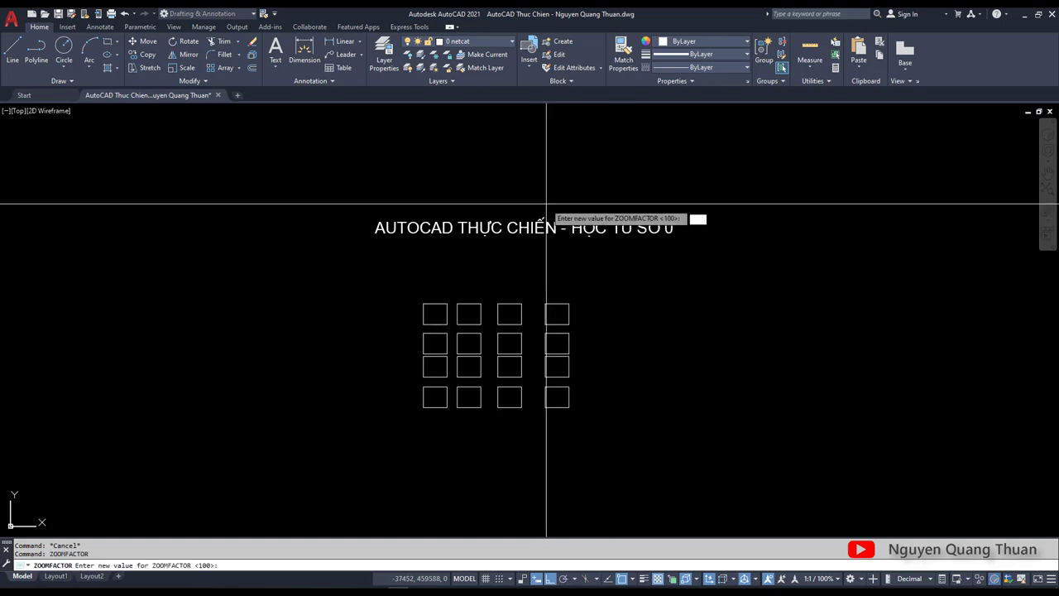
{"action": "middle_click_drag", "start_coordinate": [544, 188], "coordinate": [514, 231]}
{"action": "type", "text": "3"}
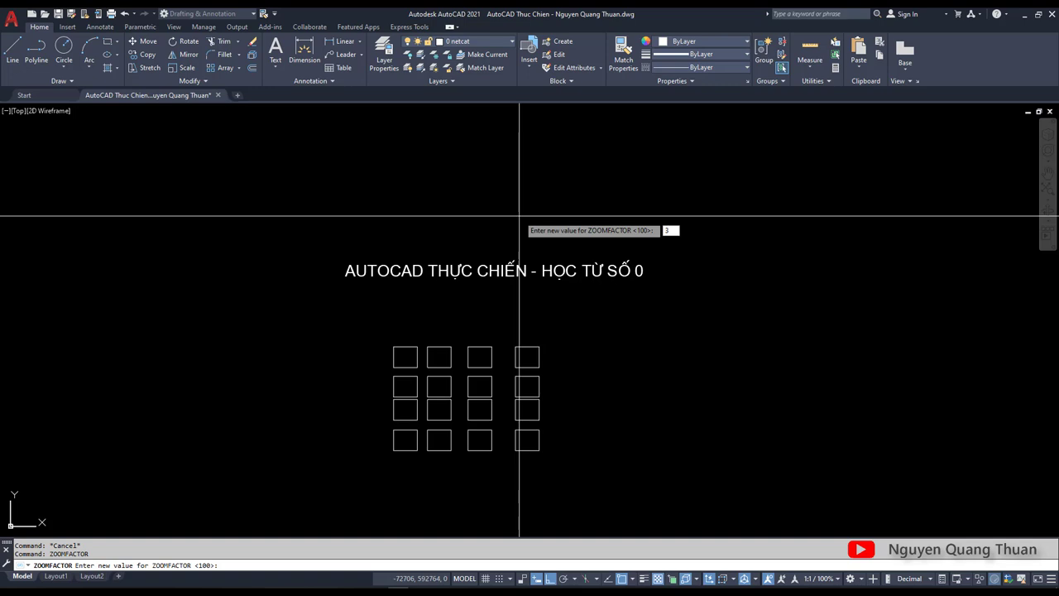
{"action": "key", "text": "Return"}
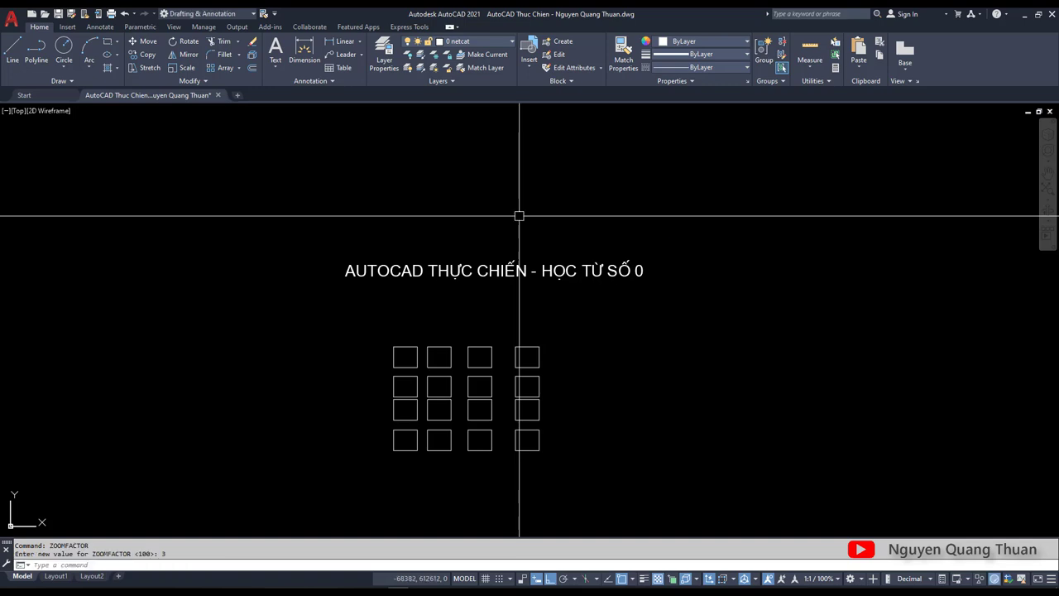
Test wheel zooming to see the much smaller zoom steps.
{"action": "scroll", "coordinate": [519, 248], "scroll_direction": "up", "scroll_amount": 2}
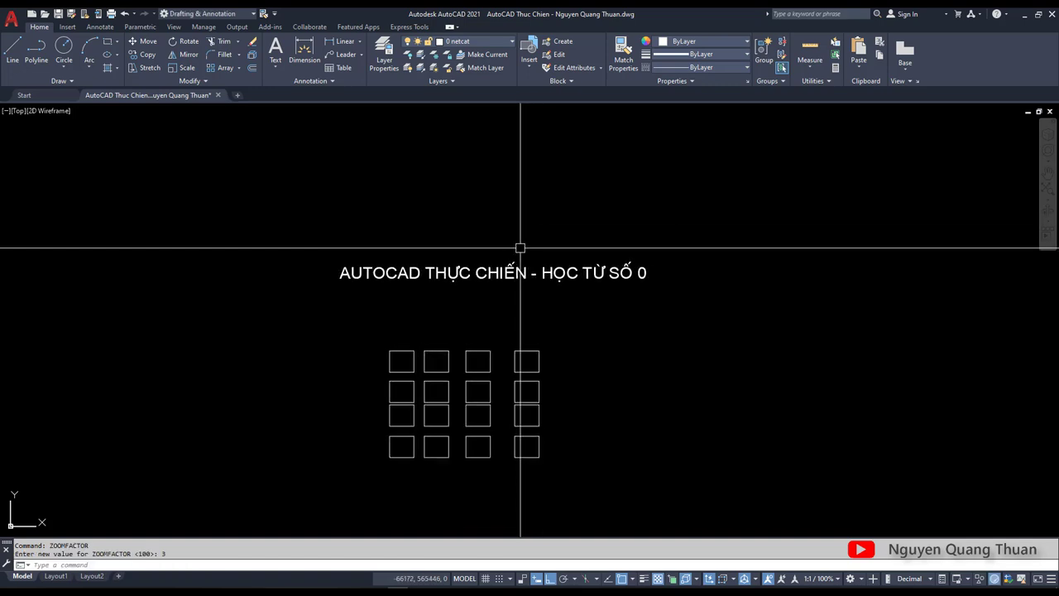
{"action": "scroll", "coordinate": [561, 303], "scroll_direction": "down", "scroll_amount": 3}
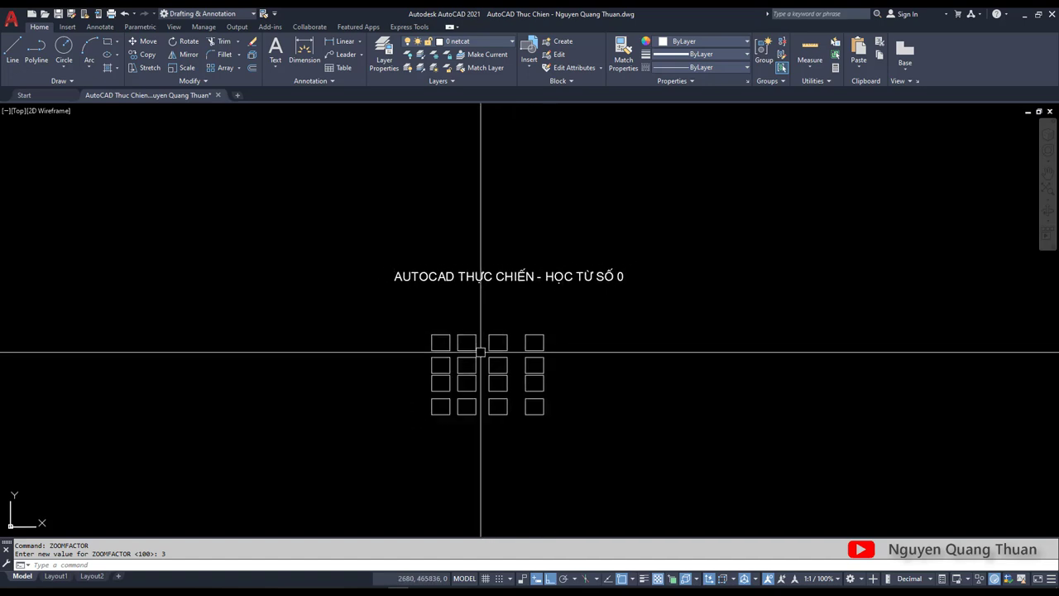
{"action": "middle_click_drag", "start_coordinate": [513, 339], "coordinate": [552, 279]}
{"action": "scroll", "coordinate": [540, 263], "scroll_direction": "up", "scroll_amount": 1}
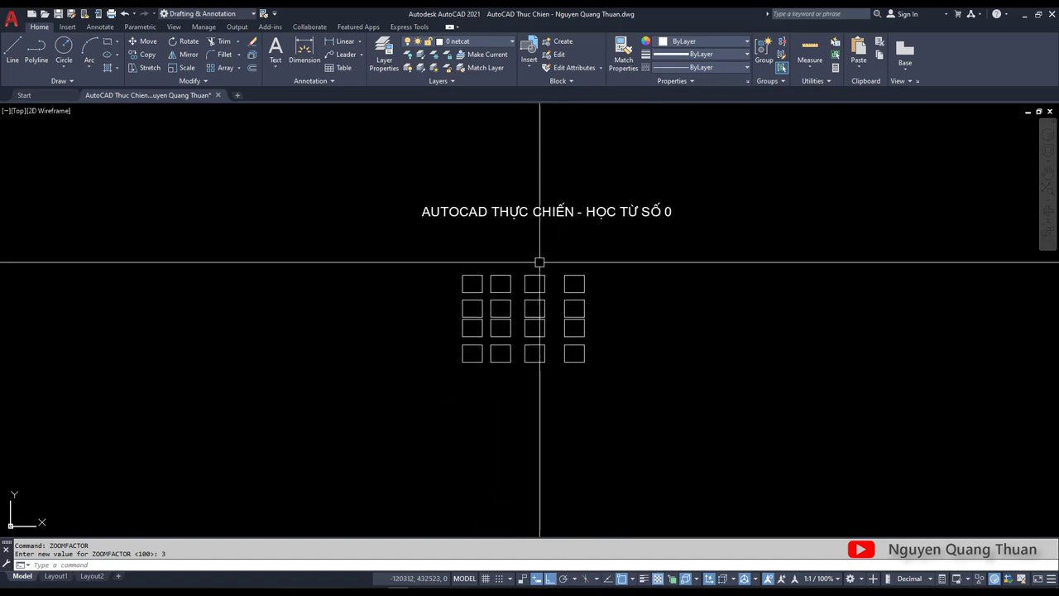
{"action": "scroll", "coordinate": [541, 193], "scroll_direction": "up", "scroll_amount": 1}
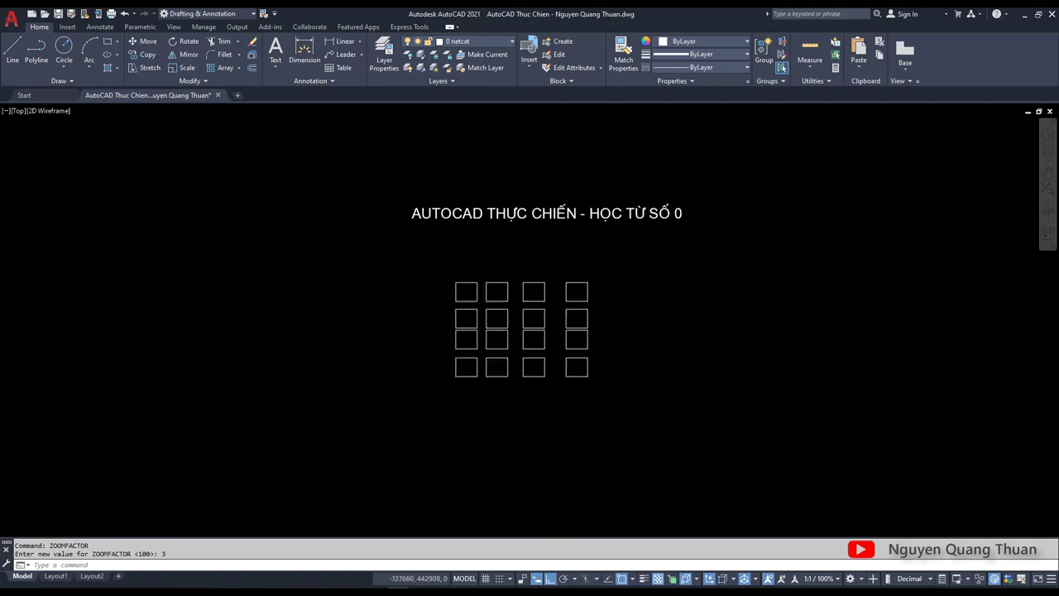
{"action": "scroll", "coordinate": [535, 263], "scroll_direction": "down", "scroll_amount": 1}
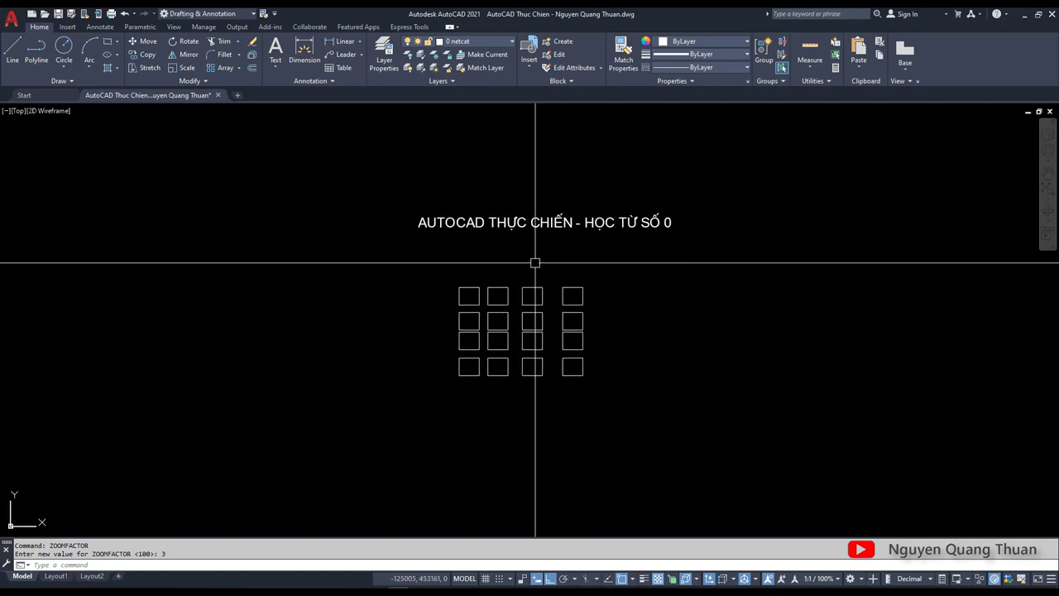
{"action": "scroll", "coordinate": [544, 259], "scroll_direction": "up", "scroll_amount": 1}
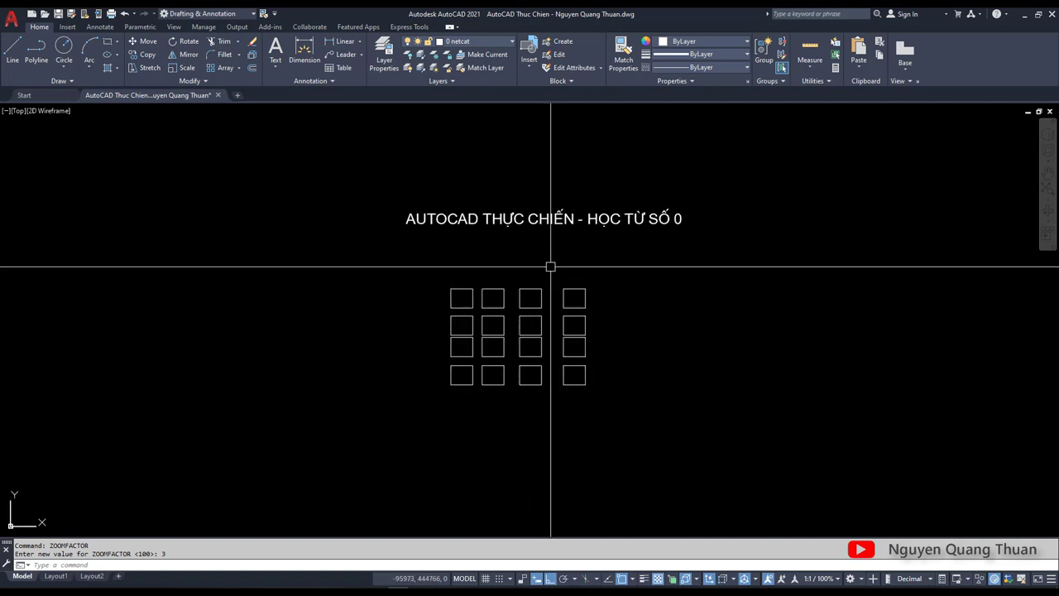
{"action": "scroll", "coordinate": [552, 269], "scroll_direction": "down", "scroll_amount": 1}
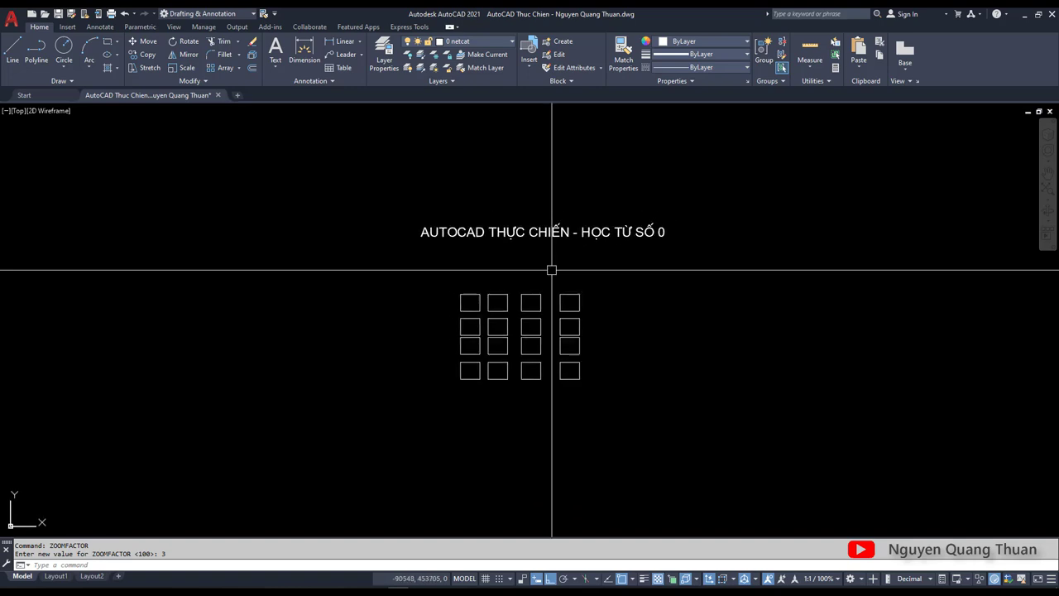
Set ZOOMFACTOR to 50 and test wheel zooming on the title and grid.
{"action": "type", "text": "zo"}
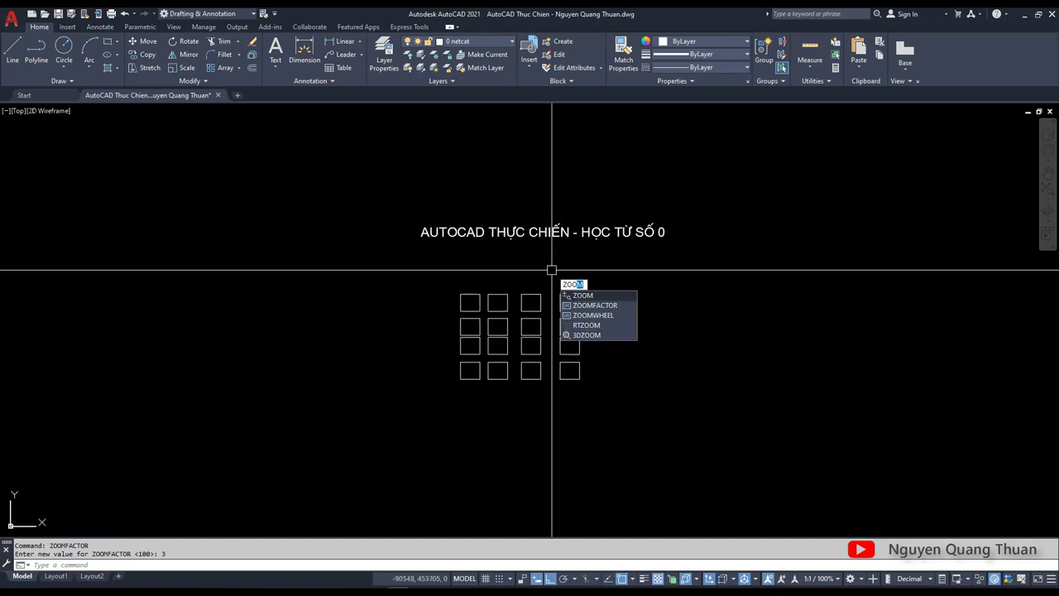
{"action": "left_click", "coordinate": [604, 305]}
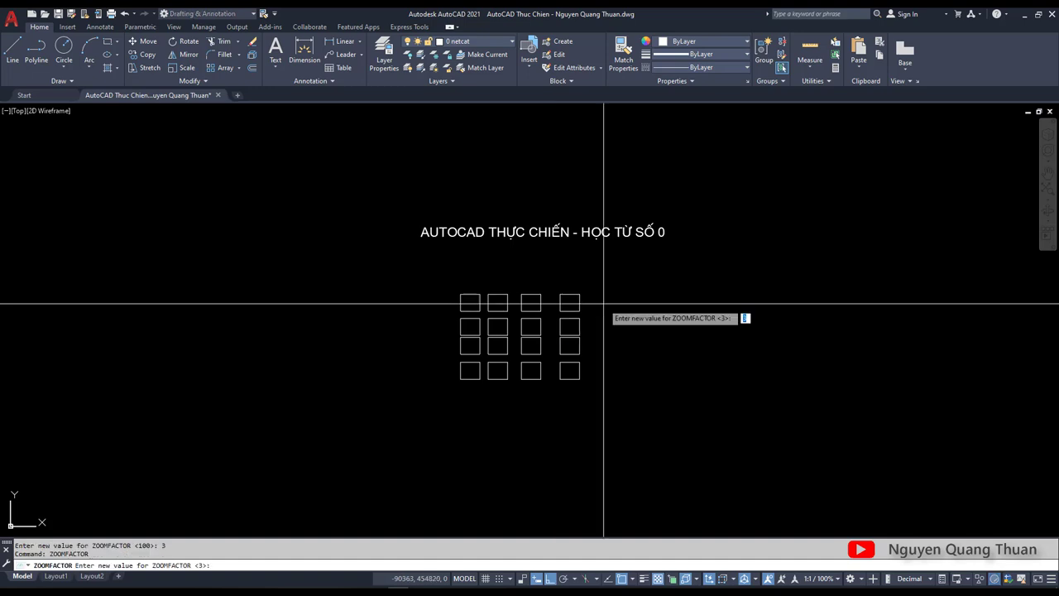
{"action": "type", "text": "50"}
{"action": "key", "text": "Return"}
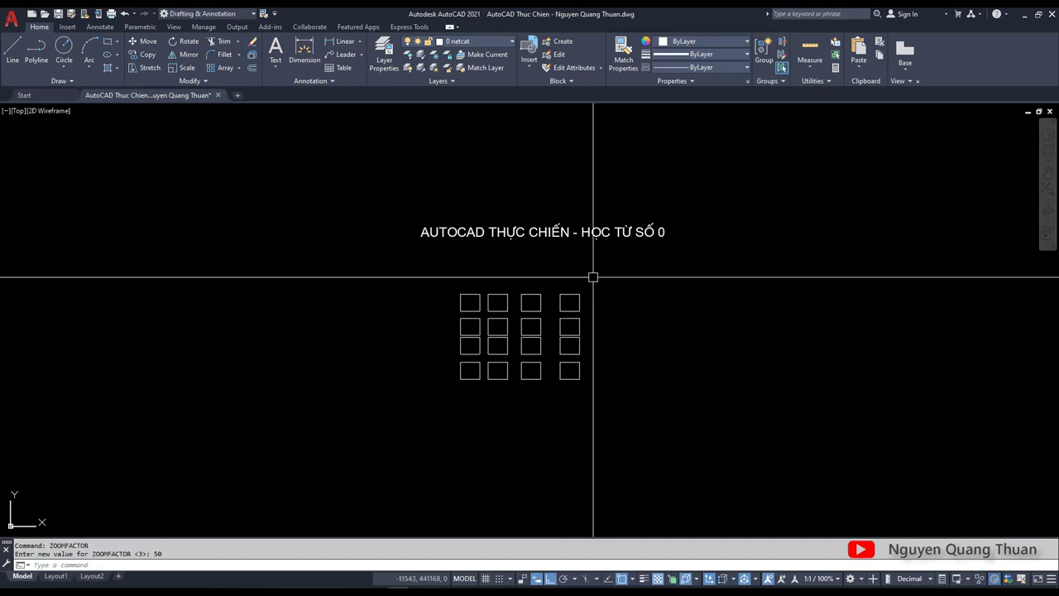
{"action": "scroll", "coordinate": [593, 277], "scroll_direction": "down", "scroll_amount": 2}
{"action": "scroll", "coordinate": [593, 276], "scroll_direction": "up", "scroll_amount": 2}
{"action": "scroll", "coordinate": [592, 274], "scroll_direction": "down", "scroll_amount": 1}
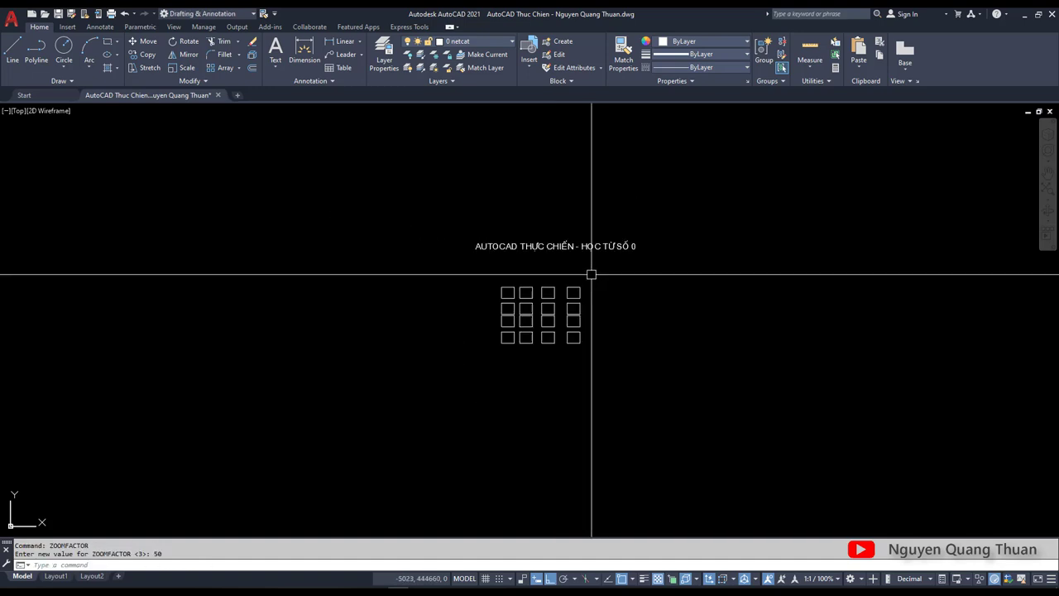
{"action": "scroll", "coordinate": [591, 274], "scroll_direction": "up", "scroll_amount": 1}
{"action": "scroll", "coordinate": [592, 274], "scroll_direction": "down", "scroll_amount": 1}
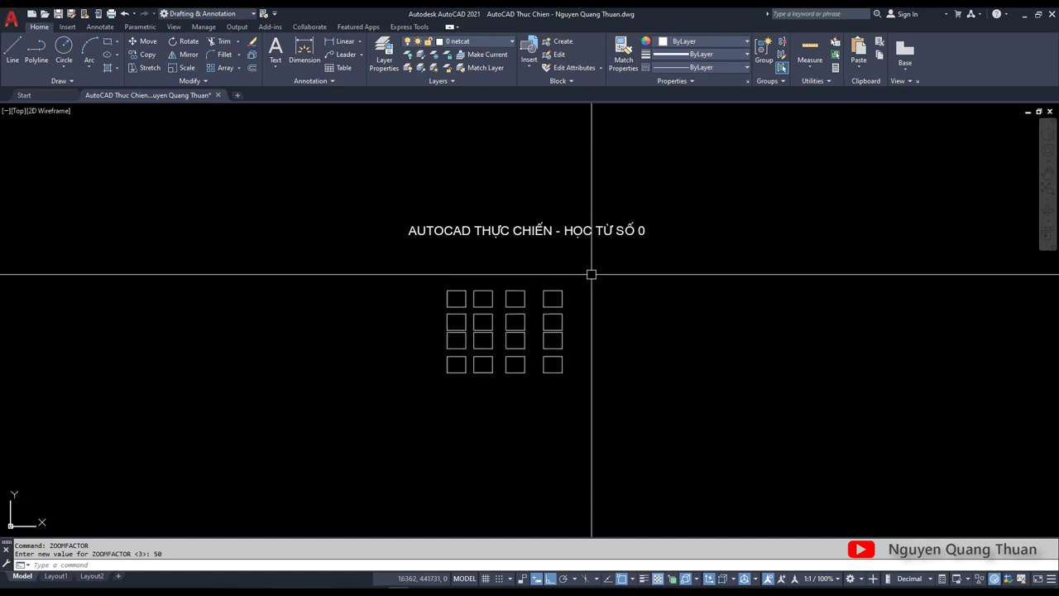
{"action": "scroll", "coordinate": [592, 274], "scroll_direction": "down", "scroll_amount": 1}
{"action": "scroll", "coordinate": [592, 274], "scroll_direction": "up", "scroll_amount": 1}
{"action": "scroll", "coordinate": [592, 274], "scroll_direction": "up", "scroll_amount": 1}
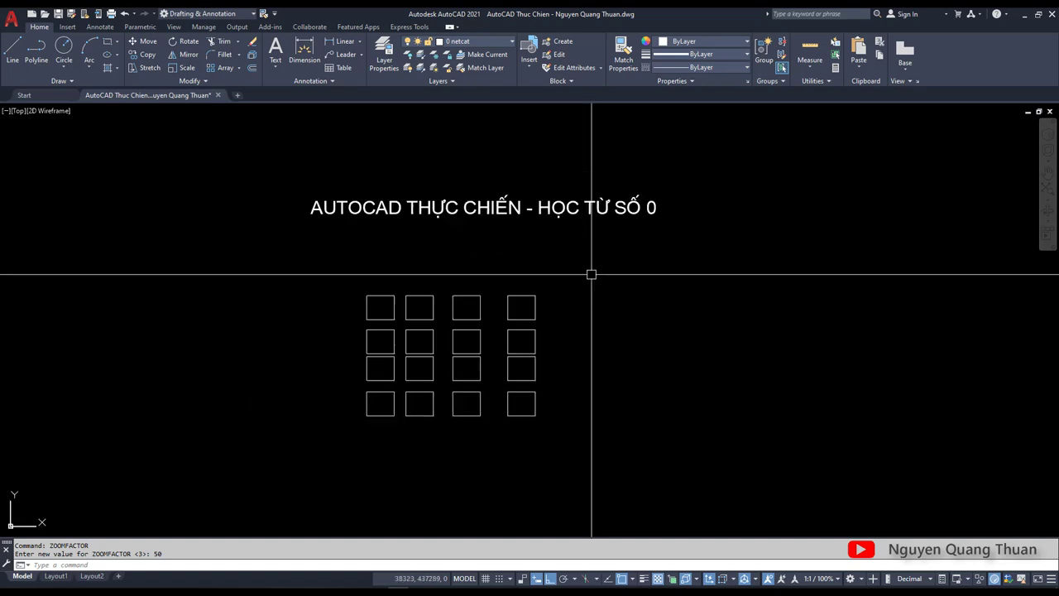
{"action": "scroll", "coordinate": [592, 274], "scroll_direction": "down", "scroll_amount": 1}
{"action": "scroll", "coordinate": [592, 274], "scroll_direction": "up", "scroll_amount": 1}
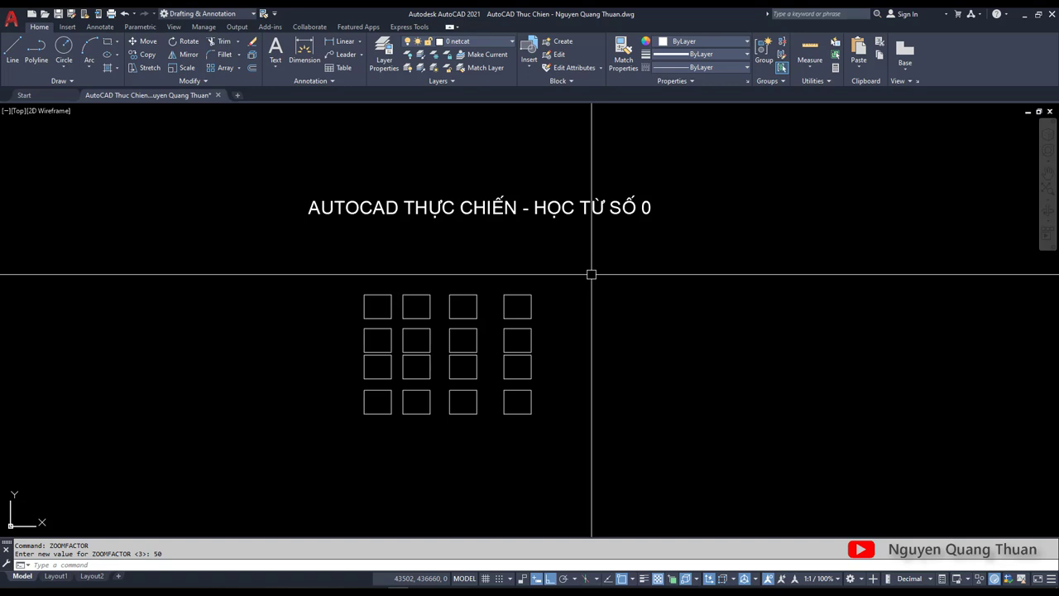
{"action": "scroll", "coordinate": [590, 274], "scroll_direction": "down", "scroll_amount": 1}
{"action": "scroll", "coordinate": [587, 274], "scroll_direction": "up", "scroll_amount": 1}
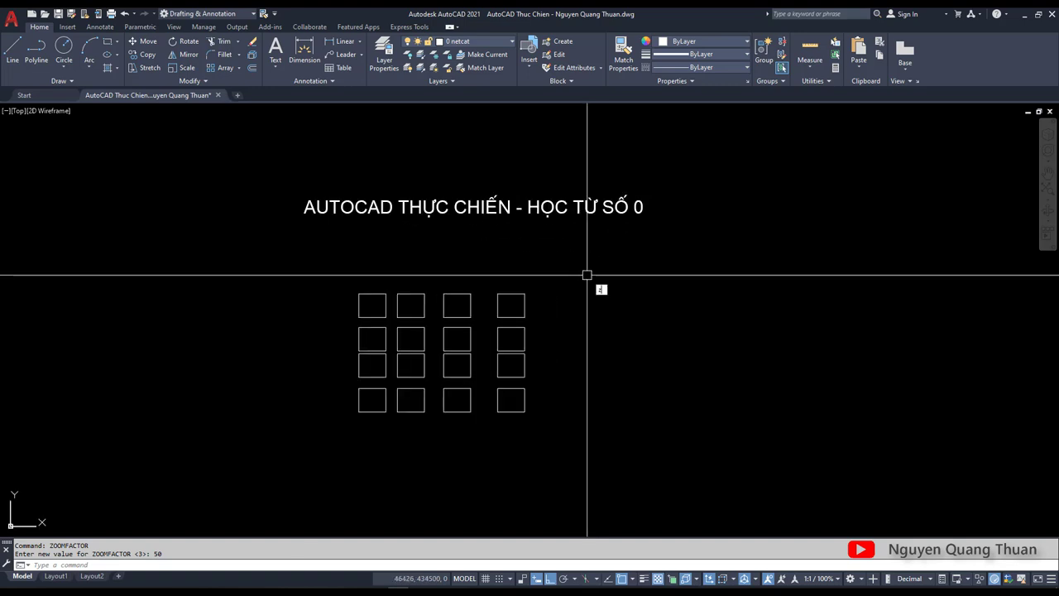
Set ZOOMFACTOR to 100 and try a few wheel zooms.
{"action": "type", "text": "zi"}
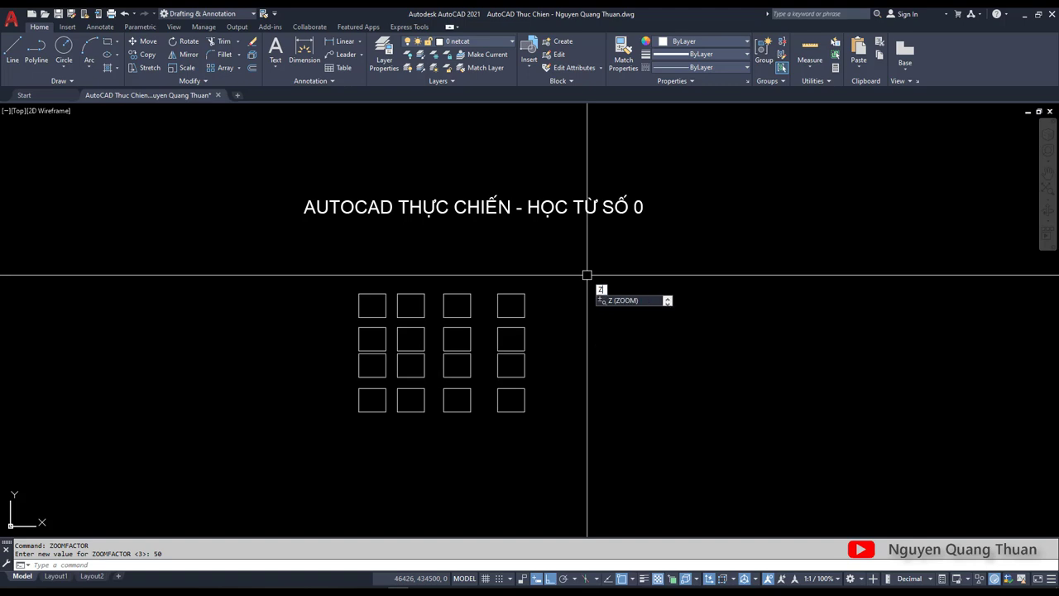
{"action": "type", "text": "O"}
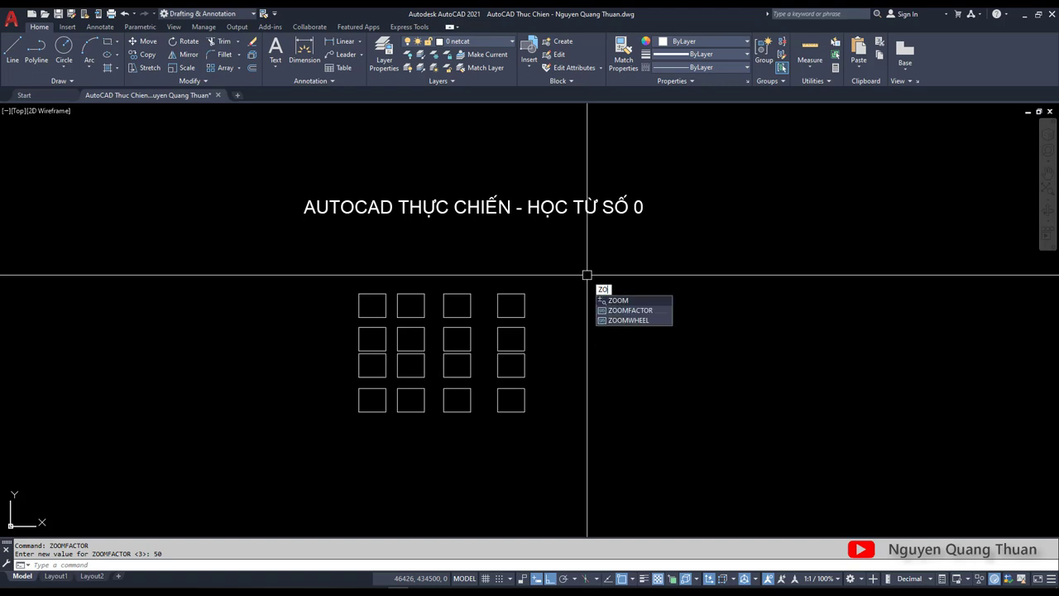
{"action": "type", "text": "mmOM"}
{"action": "left_click", "coordinate": [626, 309]}
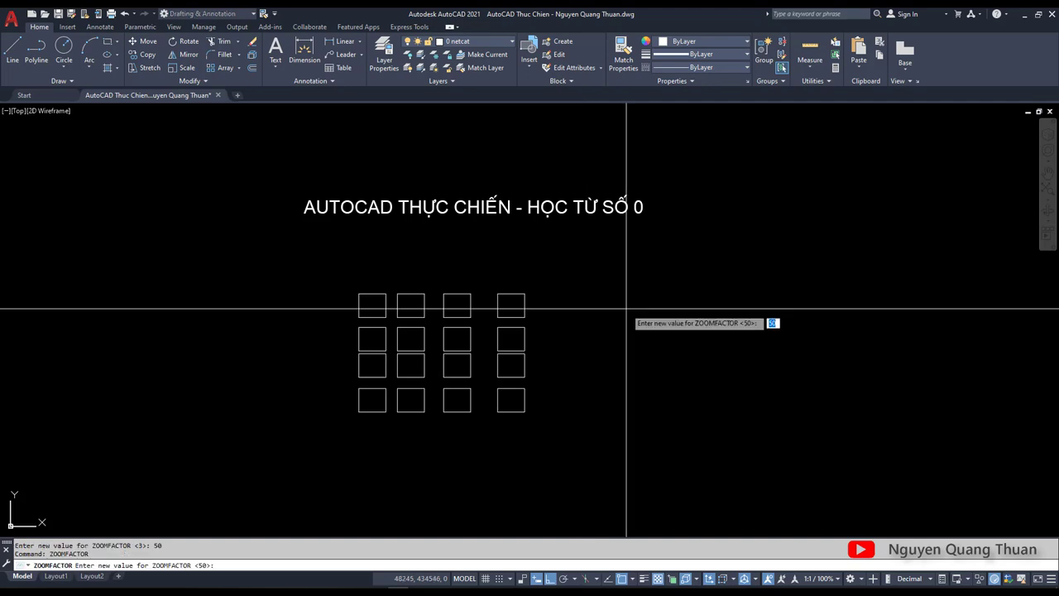
{"action": "type", "text": "100"}
{"action": "key", "text": "Return"}
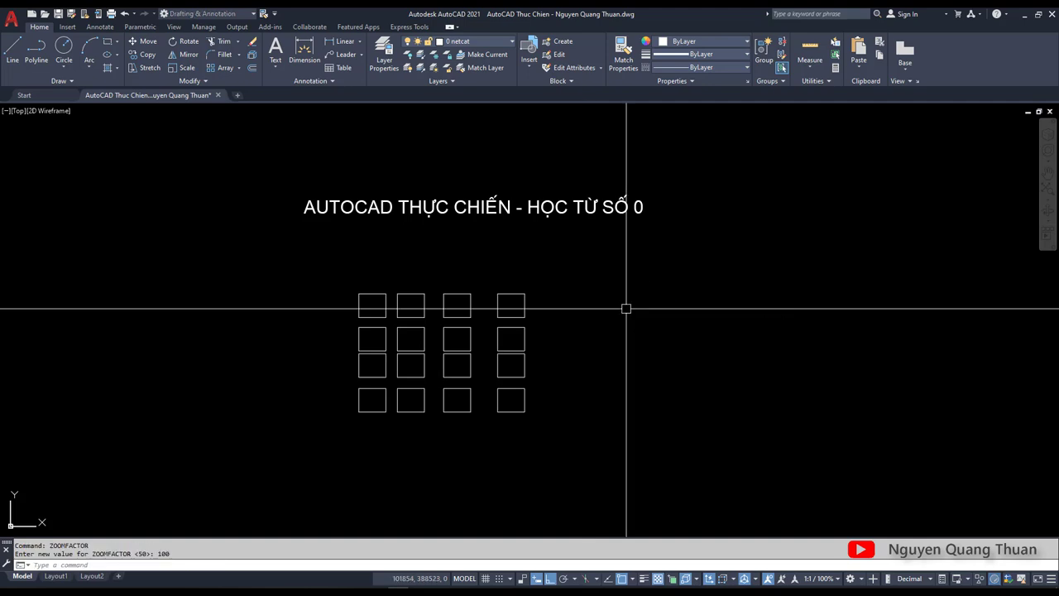
{"action": "scroll", "coordinate": [524, 256], "scroll_direction": "down", "scroll_amount": 2}
{"action": "scroll", "coordinate": [524, 255], "scroll_direction": "up", "scroll_amount": 2}
{"action": "scroll", "coordinate": [524, 256], "scroll_direction": "up", "scroll_amount": 1}
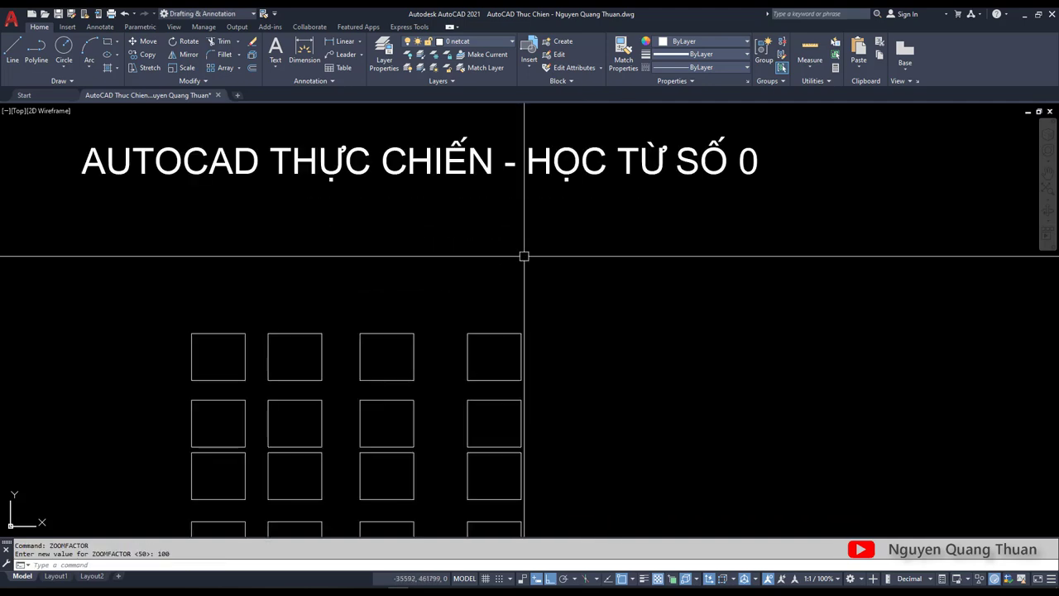
{"action": "scroll", "coordinate": [524, 256], "scroll_direction": "down", "scroll_amount": 3}
{"action": "scroll", "coordinate": [524, 255], "scroll_direction": "up", "scroll_amount": 3}
{"action": "scroll", "coordinate": [524, 256], "scroll_direction": "down", "scroll_amount": 1}
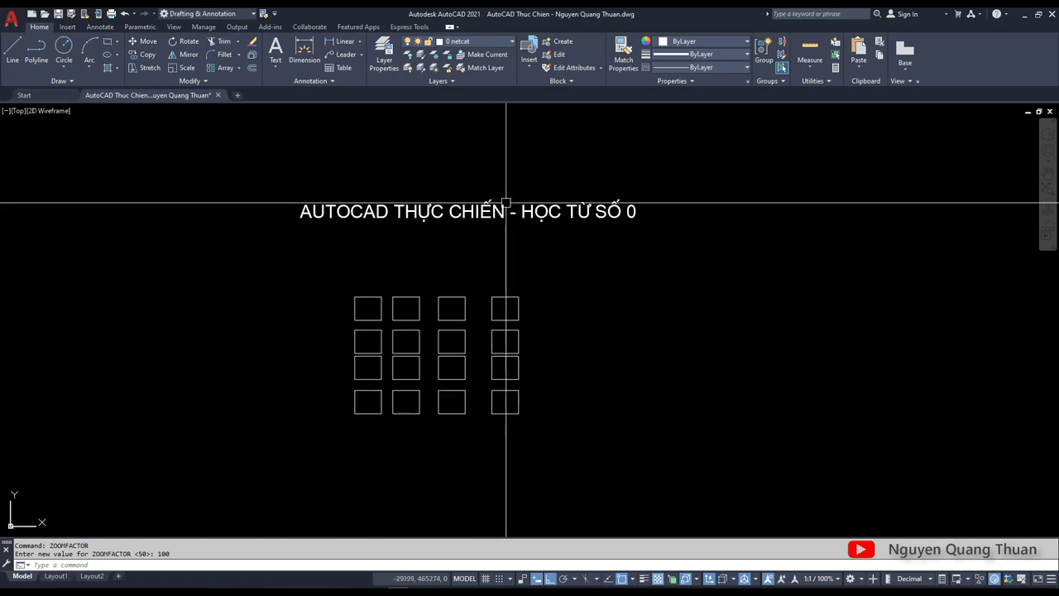
Pan over the title and box grid and compare the larger zoom jumps.
{"action": "middle_click_drag", "start_coordinate": [501, 201], "coordinate": [560, 233]}
{"action": "scroll", "coordinate": [534, 240], "scroll_direction": "up", "scroll_amount": 2}
{"action": "scroll", "coordinate": [534, 241], "scroll_direction": "down", "scroll_amount": 3}
{"action": "scroll", "coordinate": [534, 241], "scroll_direction": "up", "scroll_amount": 2}
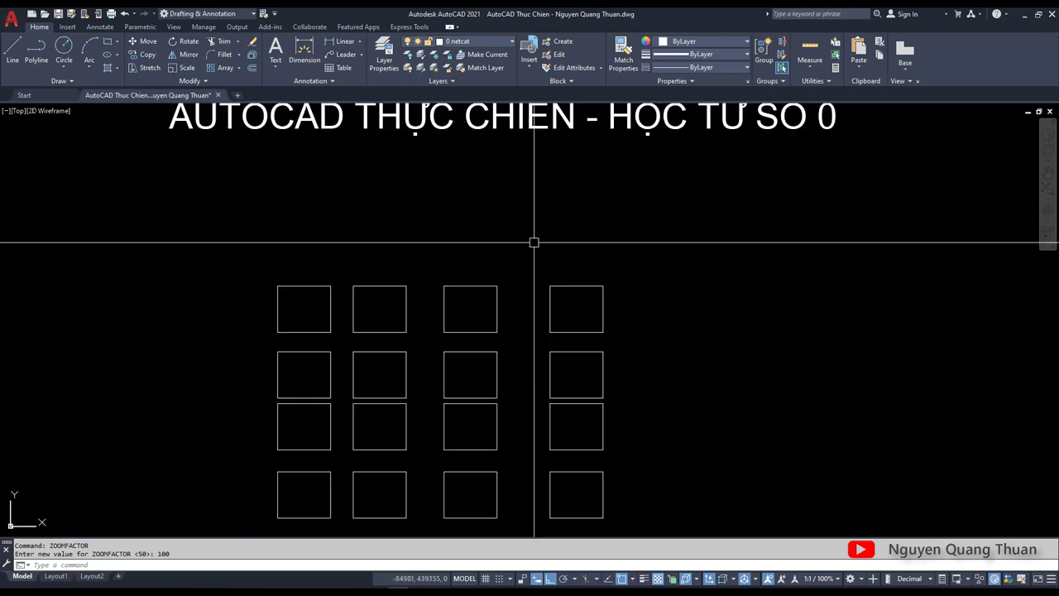
{"action": "scroll", "coordinate": [534, 243], "scroll_direction": "down", "scroll_amount": 2}
{"action": "scroll", "coordinate": [534, 242], "scroll_direction": "down", "scroll_amount": 1}
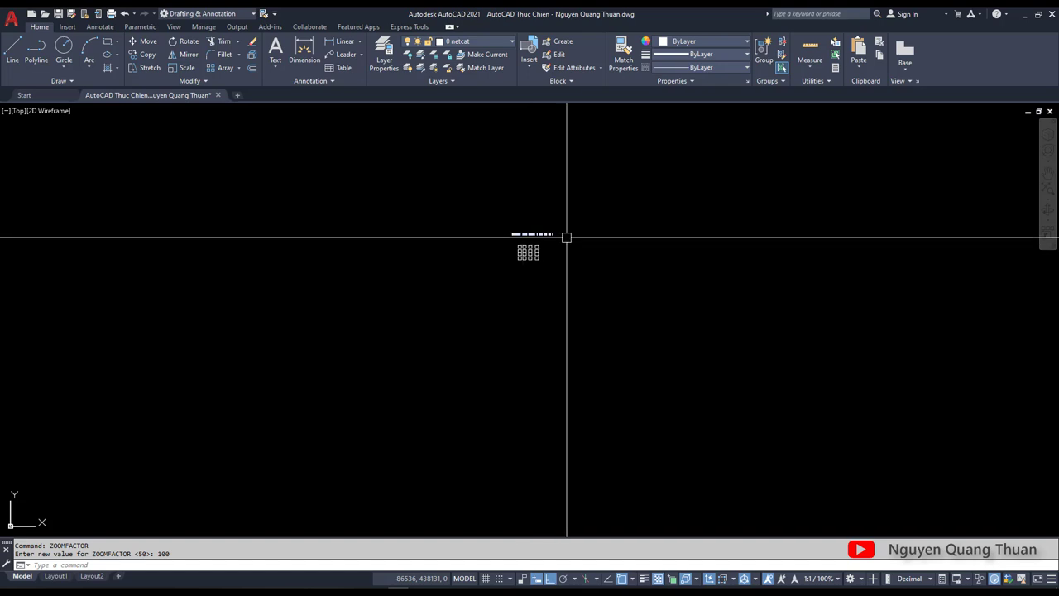
{"action": "scroll", "coordinate": [529, 238], "scroll_direction": "up", "scroll_amount": 1}
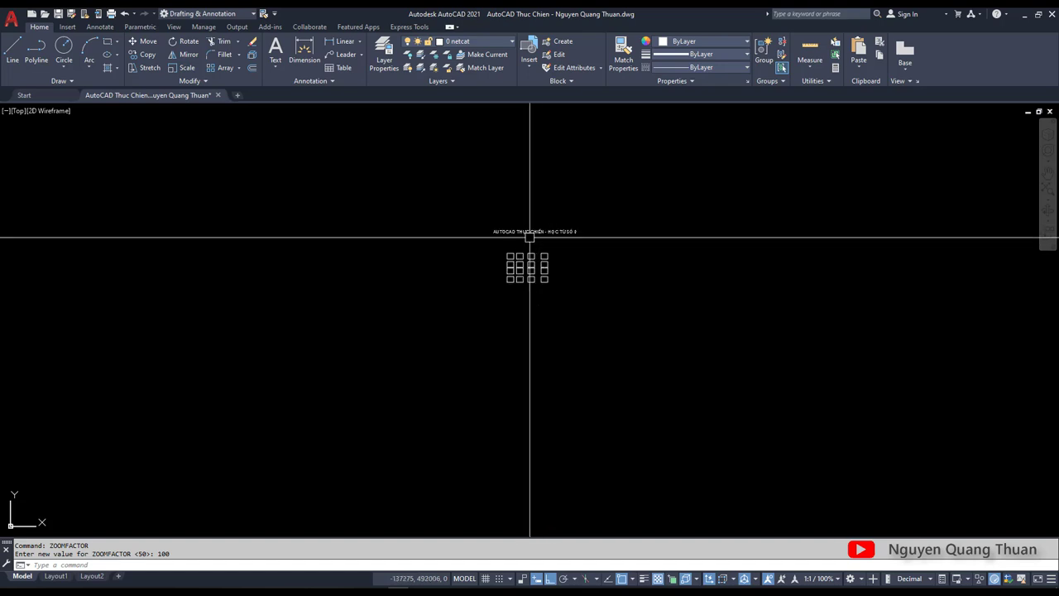
{"action": "scroll", "coordinate": [530, 238], "scroll_direction": "up", "scroll_amount": 1}
{"action": "scroll", "coordinate": [529, 238], "scroll_direction": "up", "scroll_amount": 1}
{"action": "scroll", "coordinate": [529, 238], "scroll_direction": "up", "scroll_amount": 2}
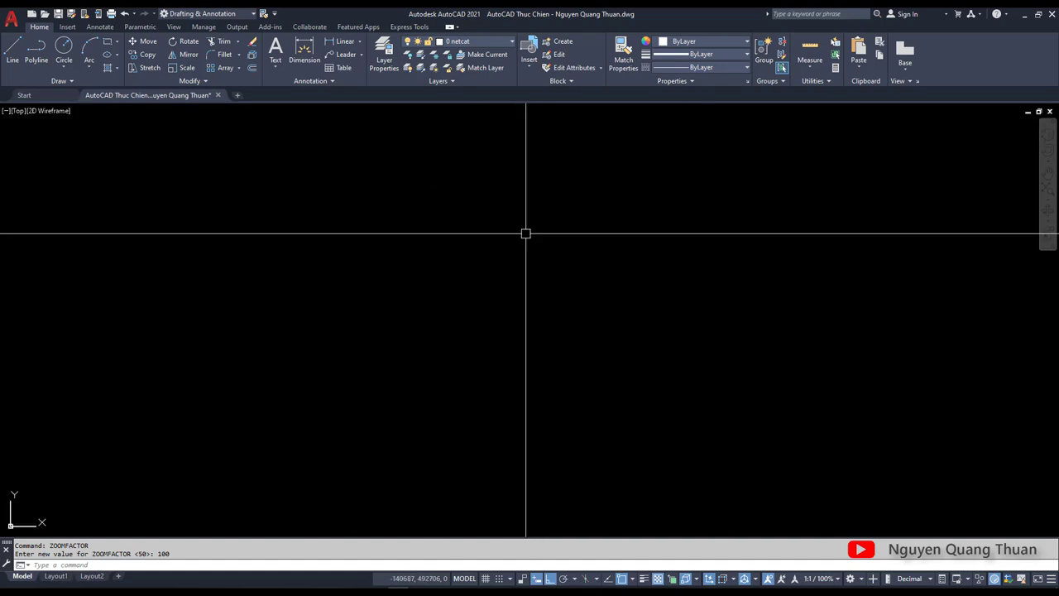
{"action": "scroll", "coordinate": [529, 238], "scroll_direction": "down", "scroll_amount": 5}
{"action": "scroll", "coordinate": [527, 236], "scroll_direction": "down", "scroll_amount": 1}
{"action": "scroll", "coordinate": [526, 234], "scroll_direction": "up", "scroll_amount": 3}
{"action": "scroll", "coordinate": [523, 237], "scroll_direction": "down", "scroll_amount": 1}
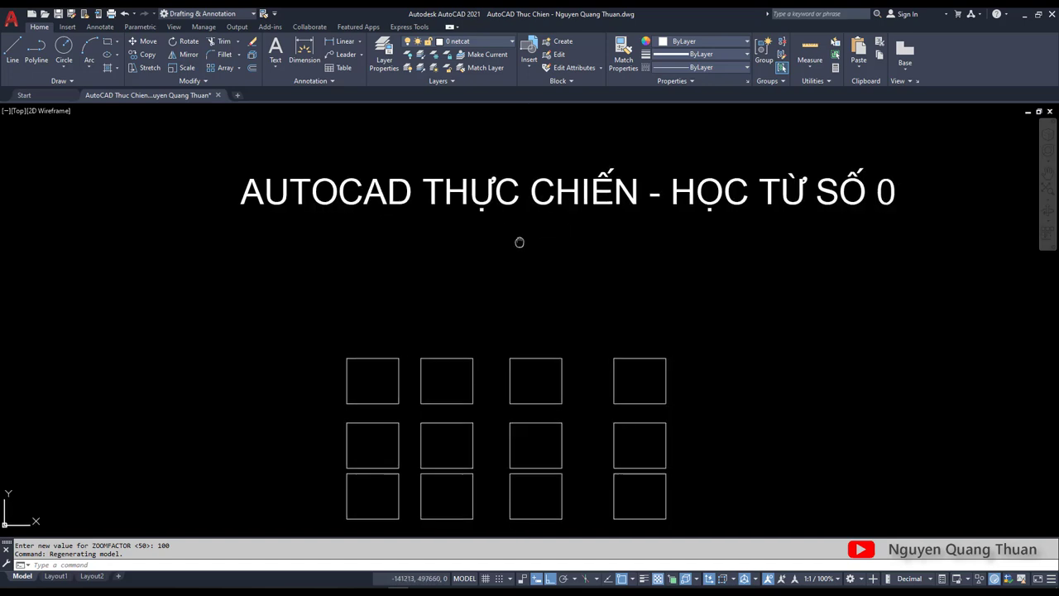
{"action": "scroll", "coordinate": [488, 240], "scroll_direction": "up", "scroll_amount": 1}
{"action": "scroll", "coordinate": [532, 237], "scroll_direction": "down", "scroll_amount": 1}
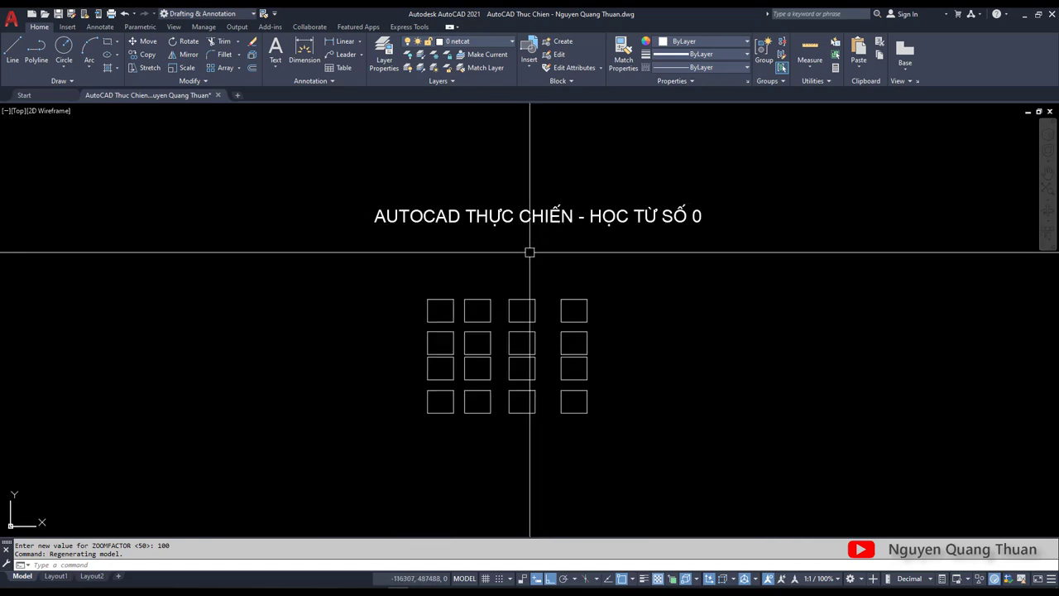
{"action": "scroll", "coordinate": [530, 237], "scroll_direction": "up", "scroll_amount": 1}
{"action": "scroll", "coordinate": [512, 240], "scroll_direction": "down", "scroll_amount": 1}
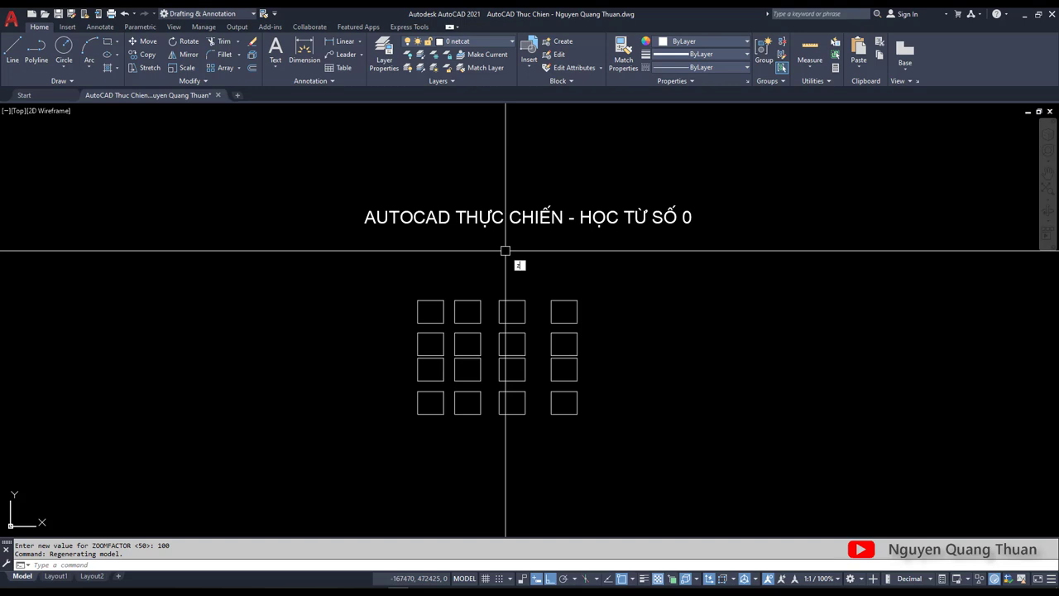
Change ZOOMFACTOR to 70 and test the moderate zoom and pan on the title and squares.
{"action": "type", "text": "ZOOMF"}
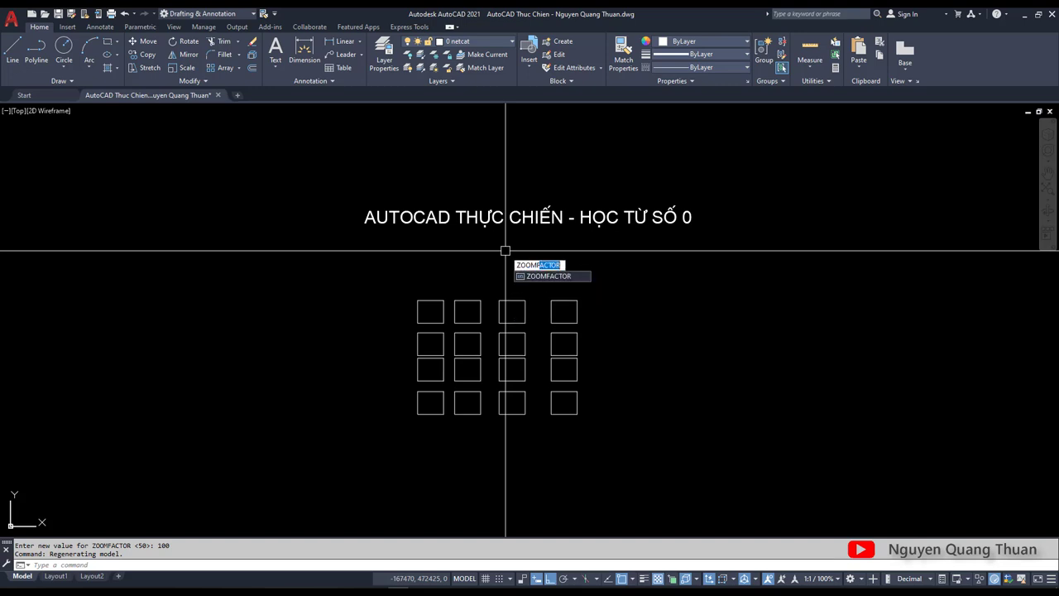
{"action": "key", "text": "Return"}
{"action": "type", "text": "70"}
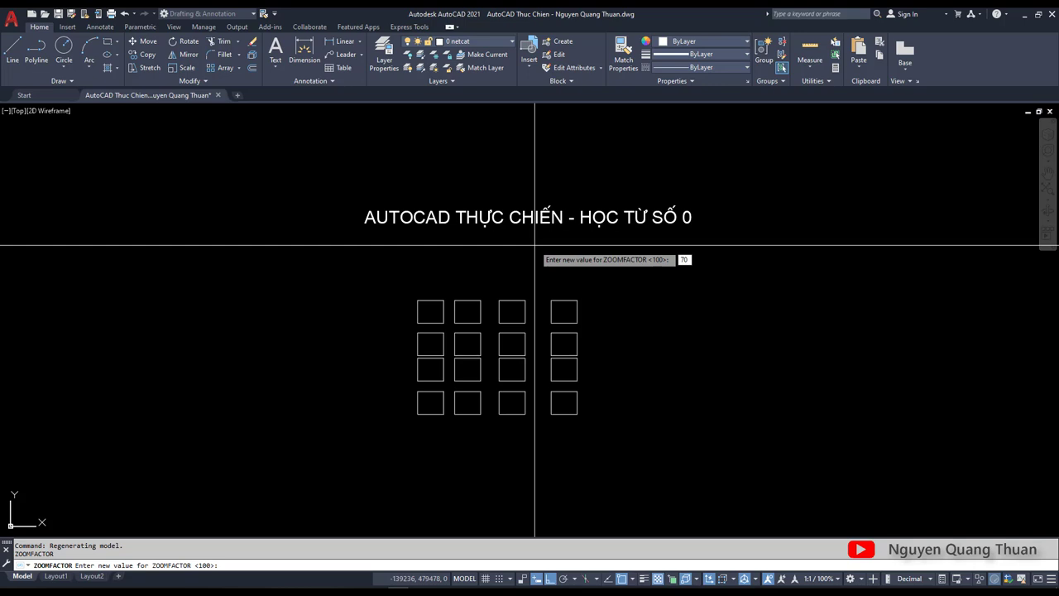
{"action": "key", "text": "Return"}
{"action": "scroll", "coordinate": [533, 245], "scroll_direction": "down", "scroll_amount": 1}
{"action": "scroll", "coordinate": [534, 245], "scroll_direction": "down", "scroll_amount": 1}
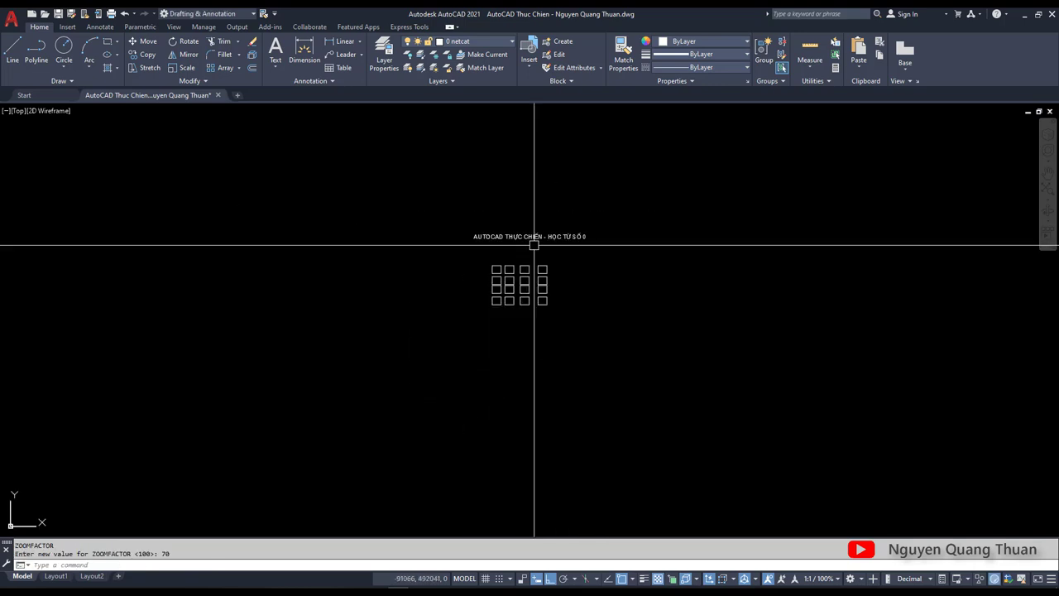
{"action": "scroll", "coordinate": [534, 242], "scroll_direction": "up", "scroll_amount": 2}
{"action": "scroll", "coordinate": [596, 218], "scroll_direction": "up", "scroll_amount": 1}
{"action": "scroll", "coordinate": [555, 220], "scroll_direction": "down", "scroll_amount": 1}
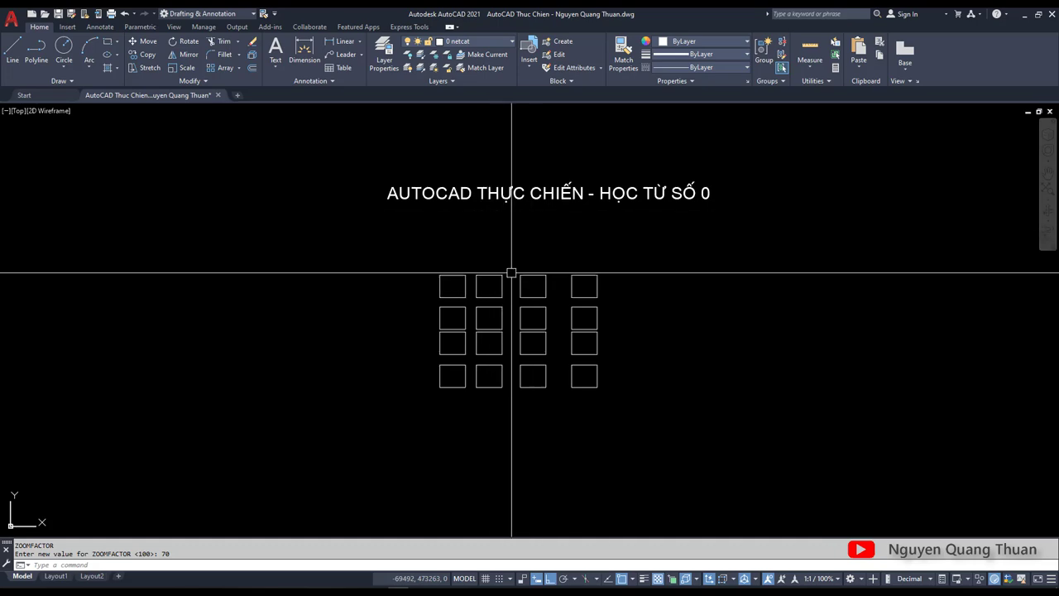
{"action": "middle_click_drag", "start_coordinate": [542, 257], "coordinate": [581, 252]}
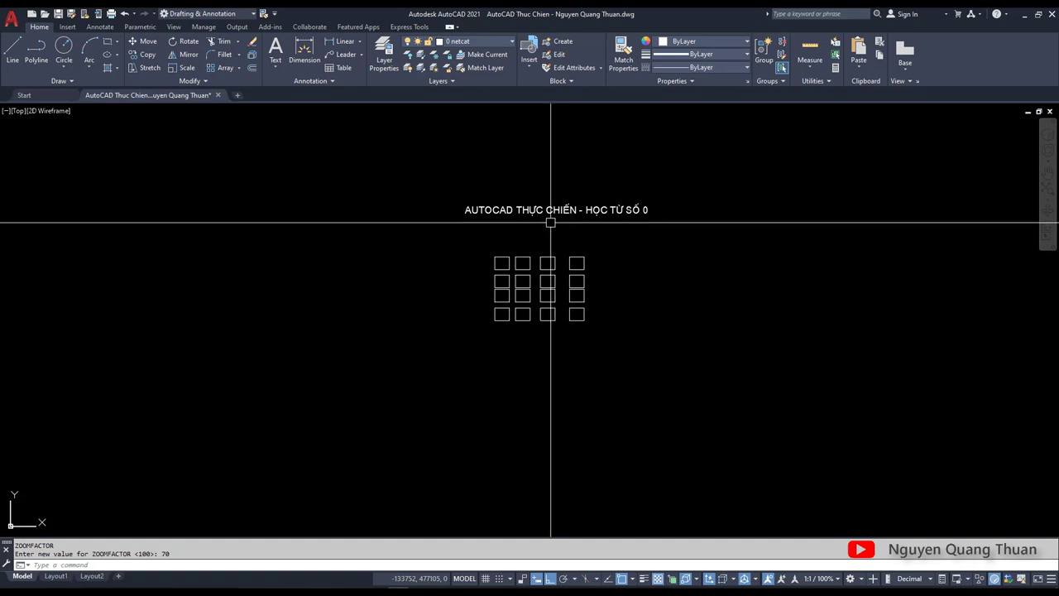
{"action": "middle_click_drag", "start_coordinate": [554, 231], "coordinate": [521, 240]}
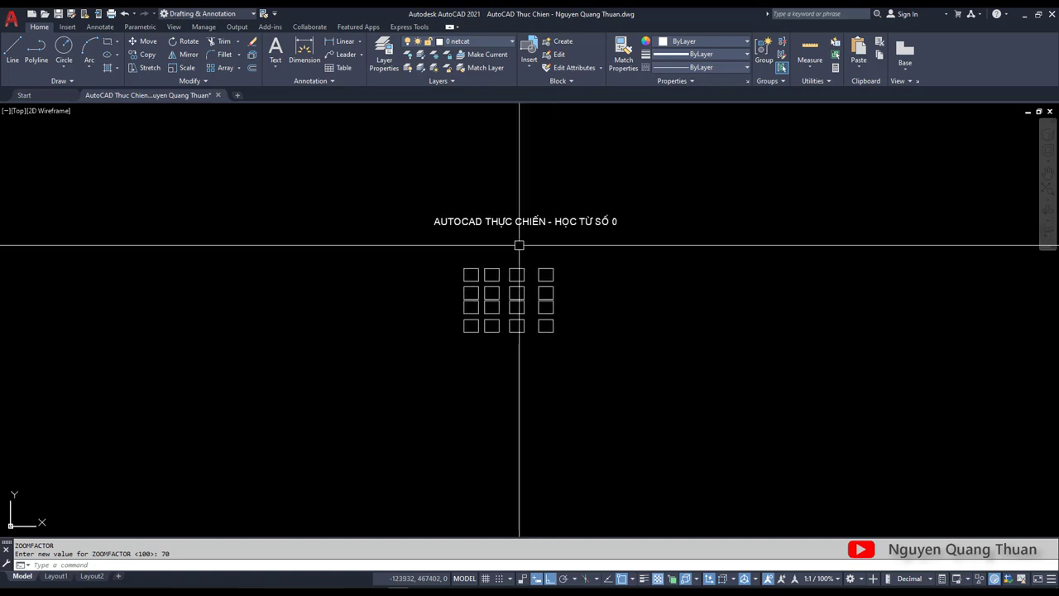
{"action": "scroll", "coordinate": [522, 242], "scroll_direction": "up", "scroll_amount": 3}
Set FILEDIA to 0 so file commands prompt at the command line.
{"action": "type", "text": "F"}
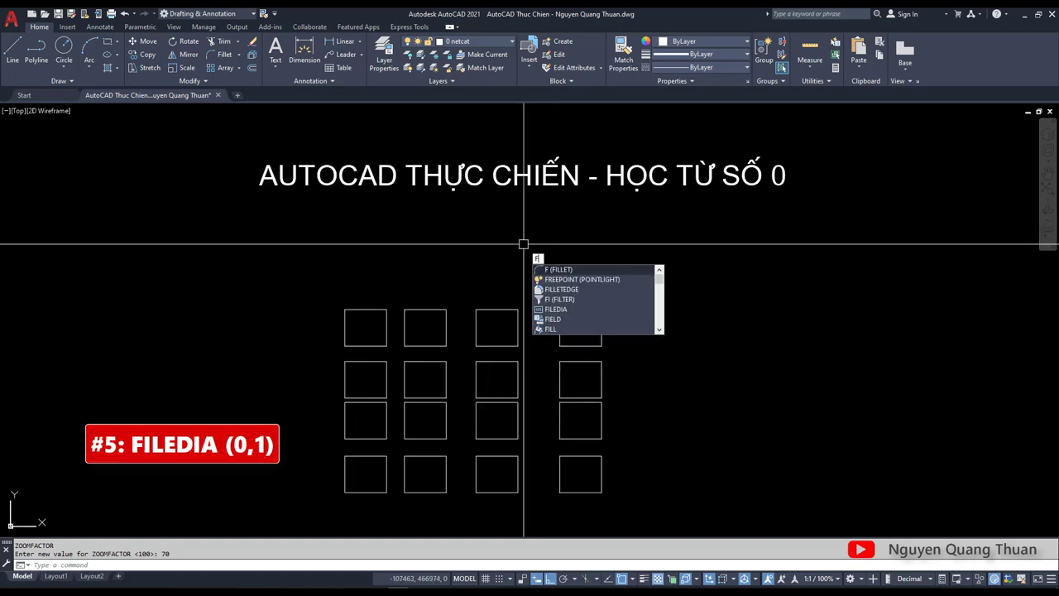
{"action": "type", "text": "ILE"}
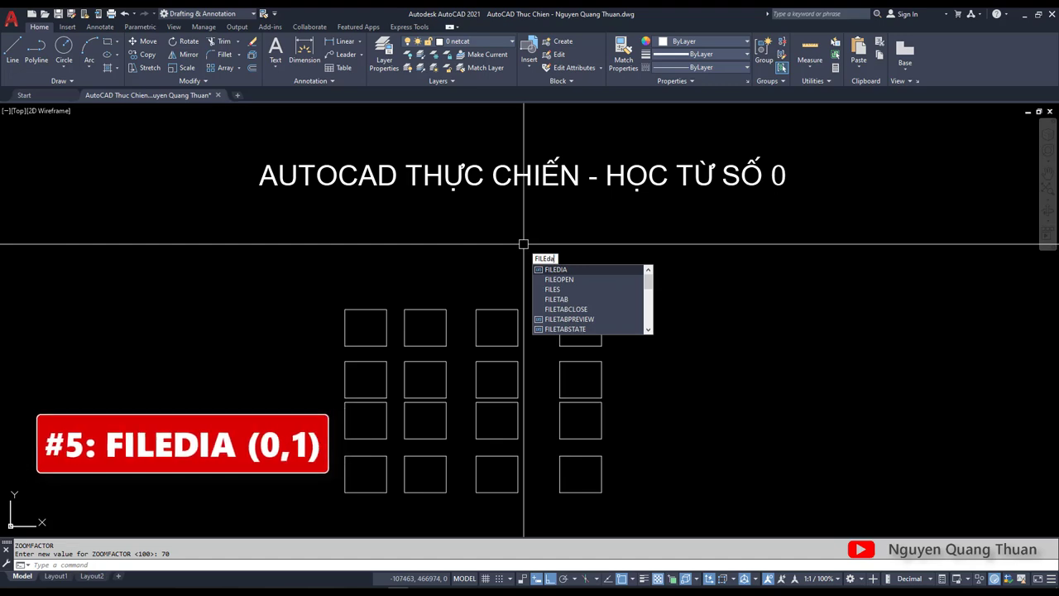
{"action": "type", "text": "DIA"}
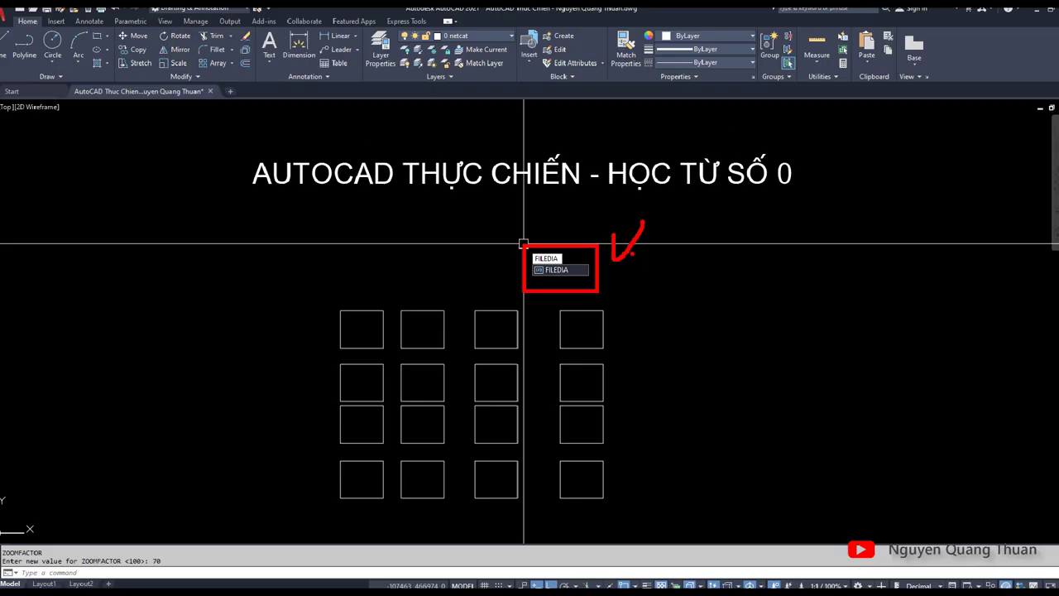
{"action": "key", "text": "Return"}
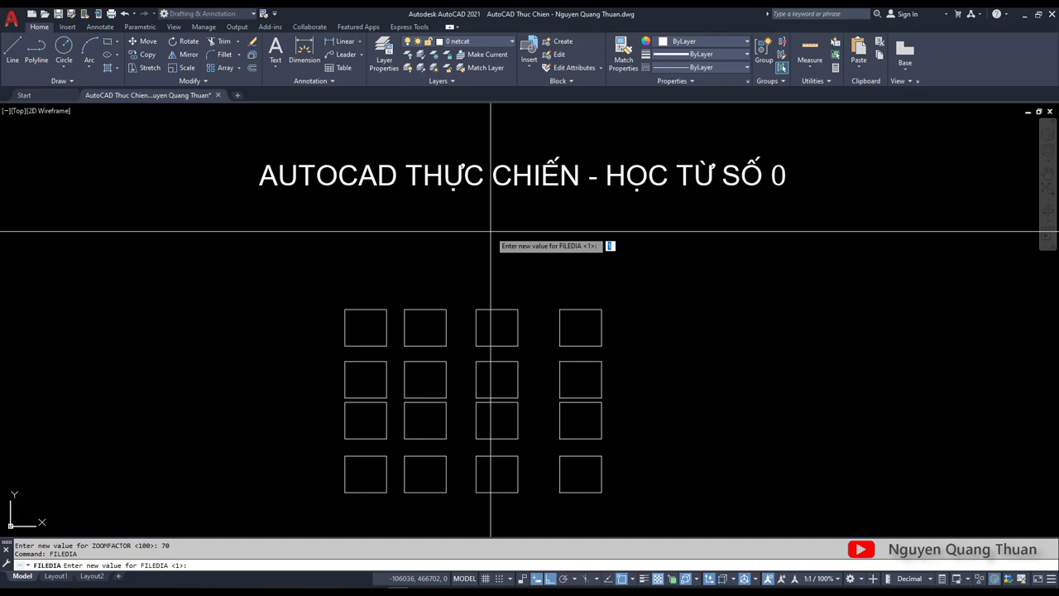
{"action": "key", "text": "Return"}
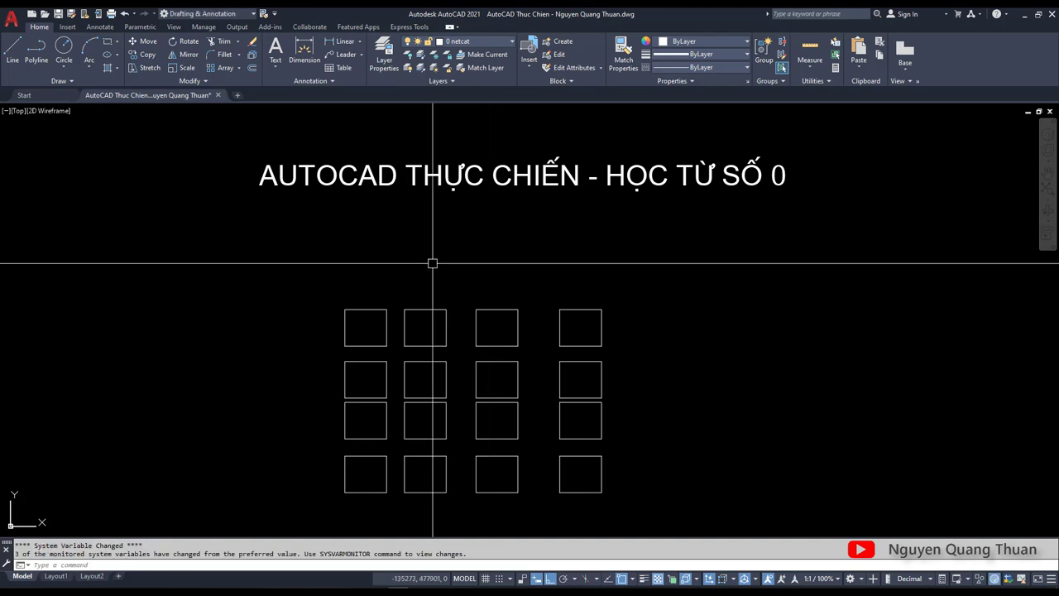
{"action": "key", "text": "ctrl+shift+s"}
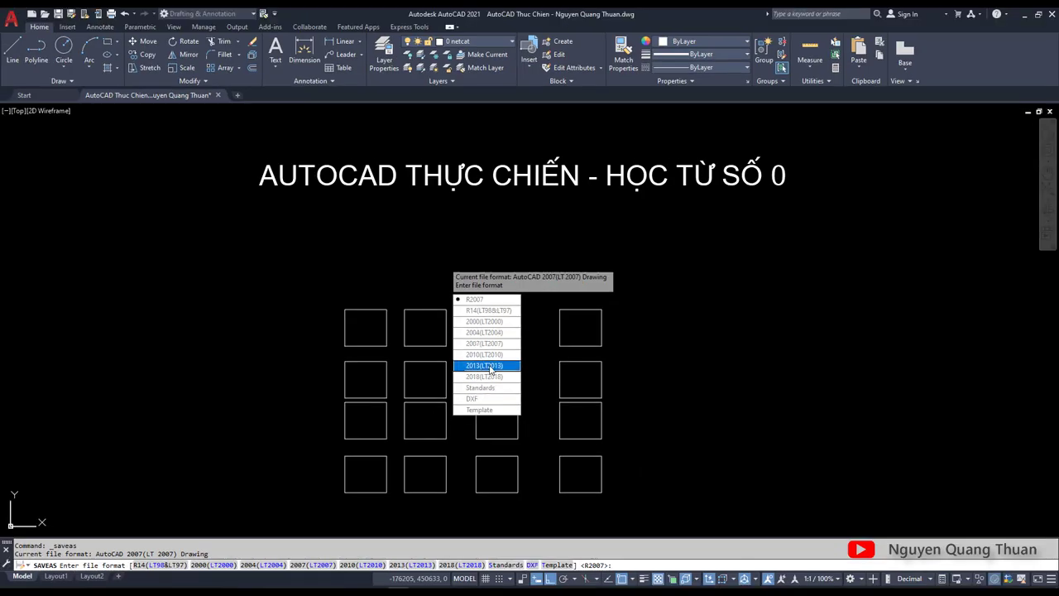
{"action": "left_click", "coordinate": [483, 303]}
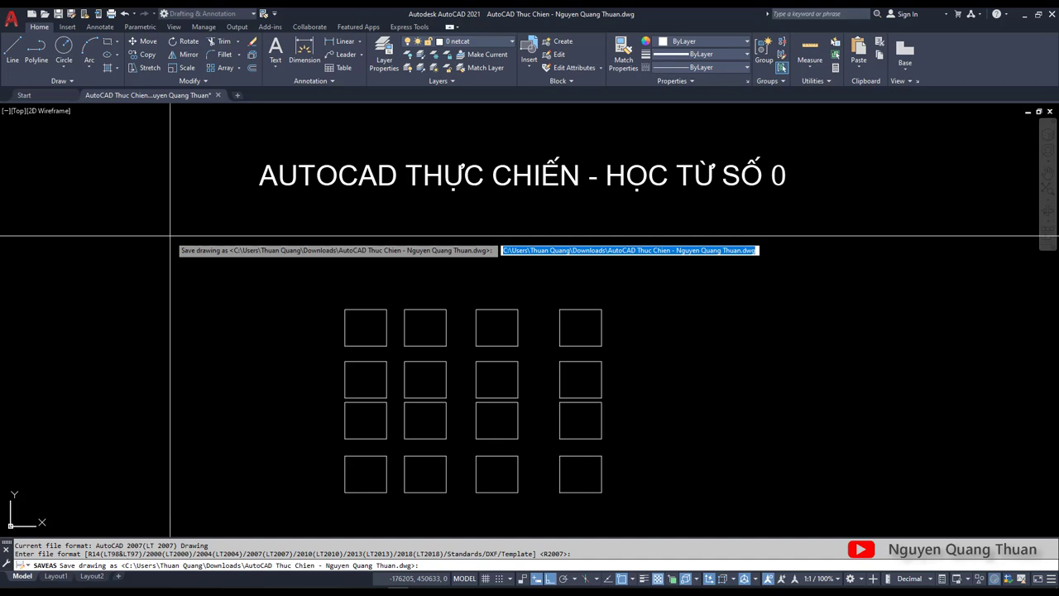
{"action": "key", "text": "Escape"}
{"action": "key", "text": "ctrl+shift+s"}
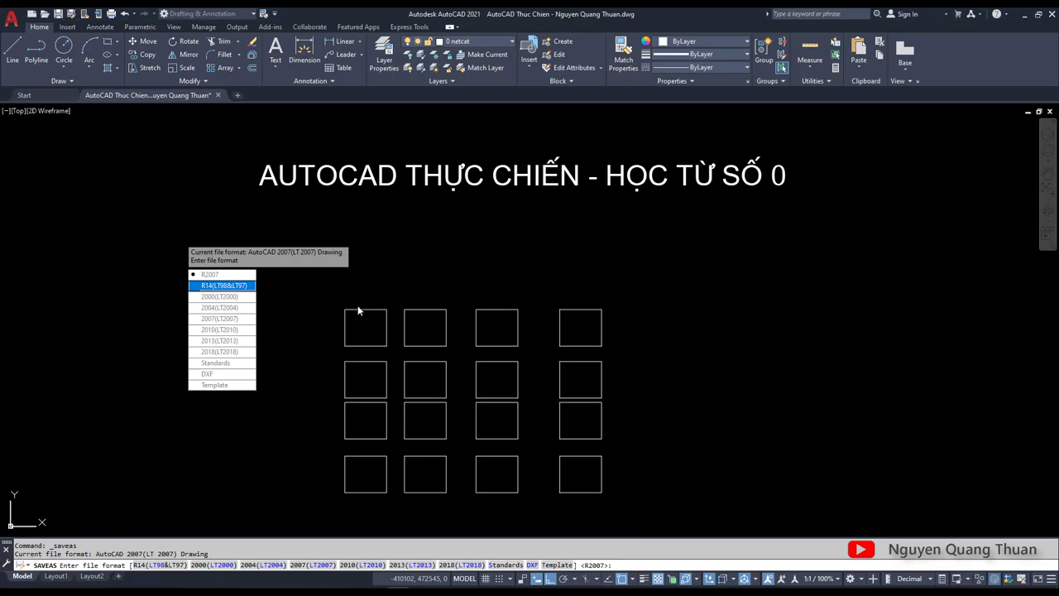
{"action": "key", "text": "Escape"}
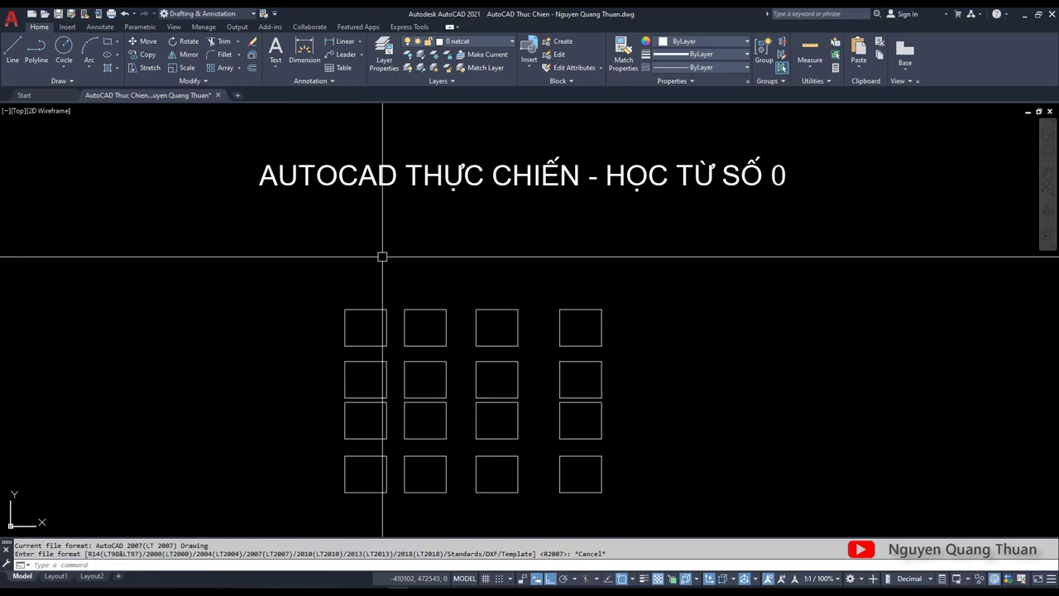
Set FILEDIA back to 1.
{"action": "type", "text": "l"}
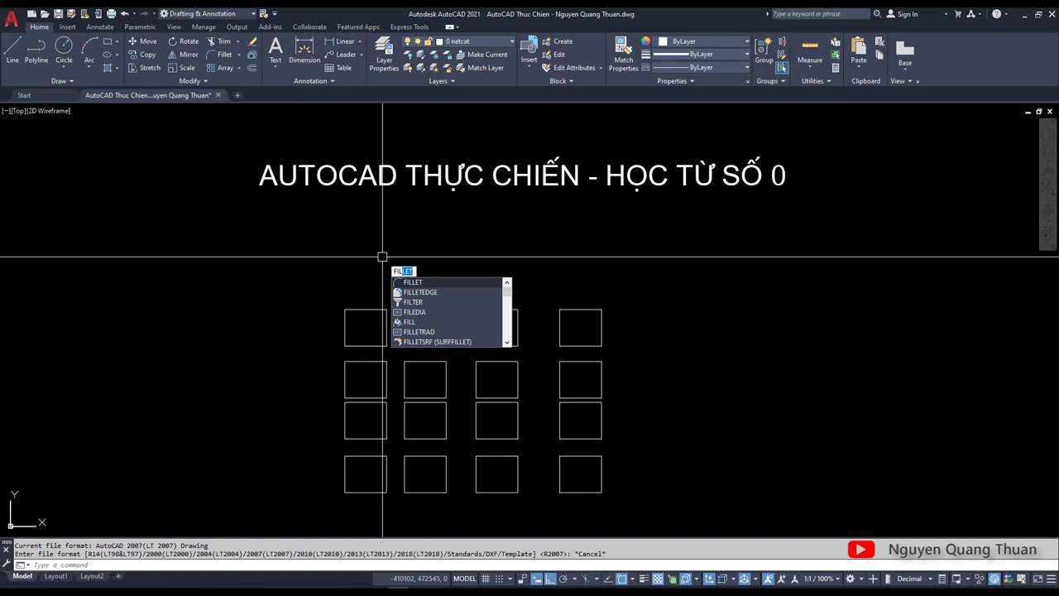
{"action": "type", "text": "EDIA"}
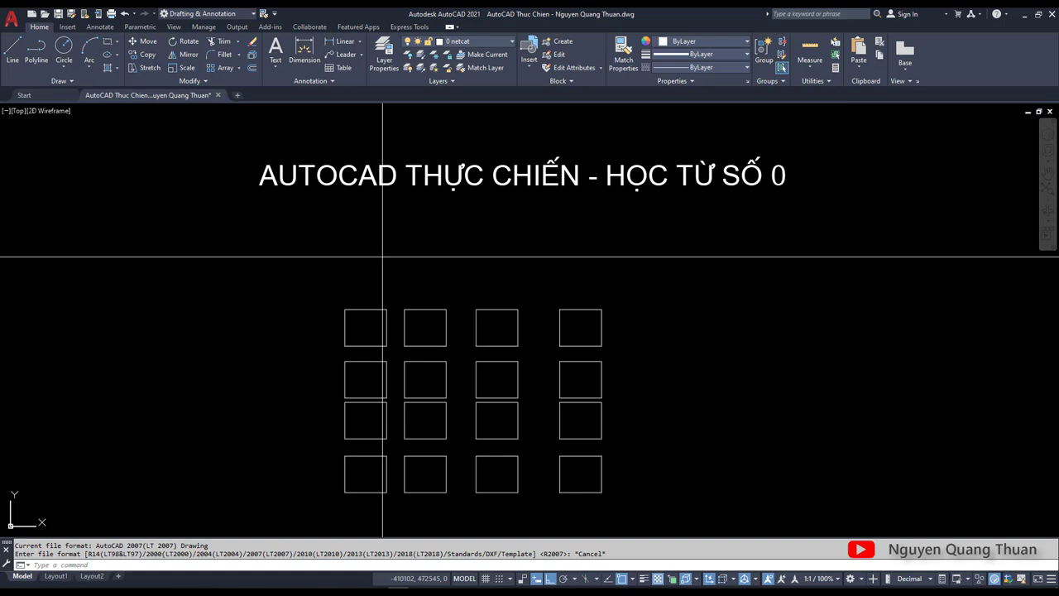
{"action": "key", "text": "Return"}
{"action": "type", "text": "1"}
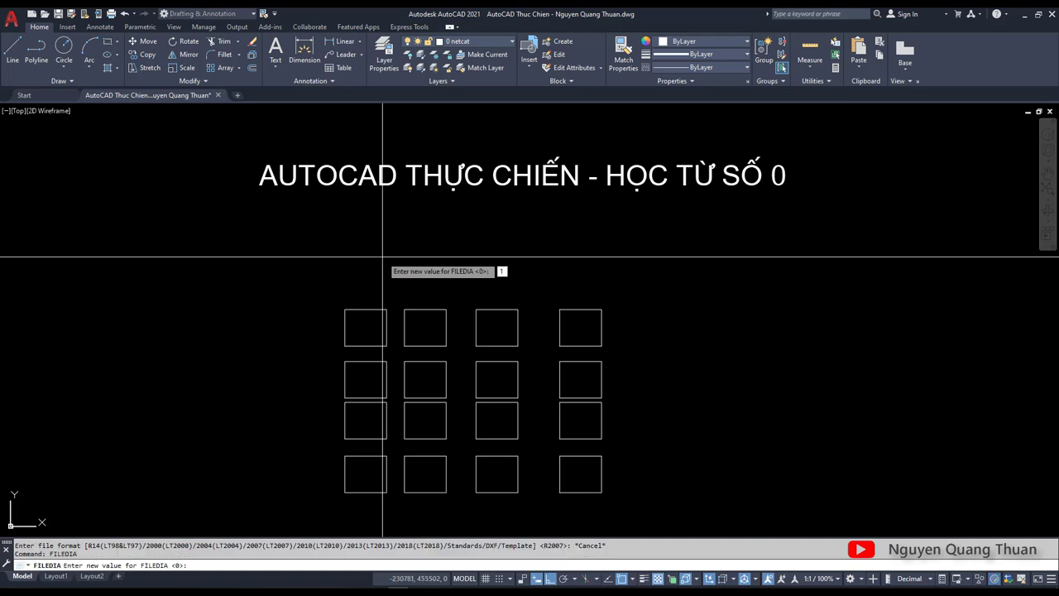
{"action": "key", "text": "Return"}
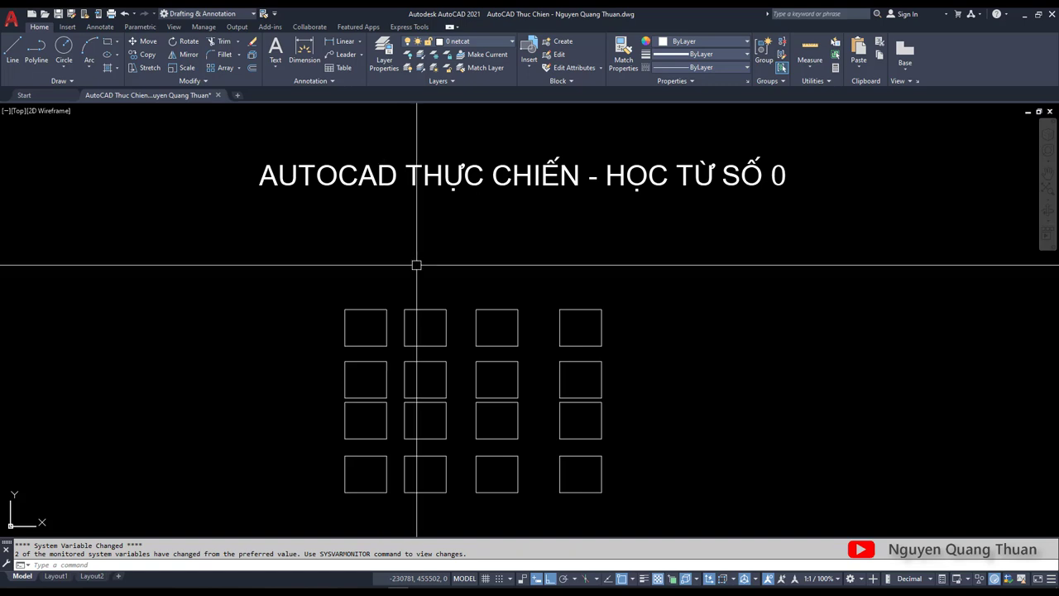
Open Save Drawing As, browse Desktop, This PC and the E: drive, then cancel.
{"action": "key", "text": "ctrl+shift+s"}
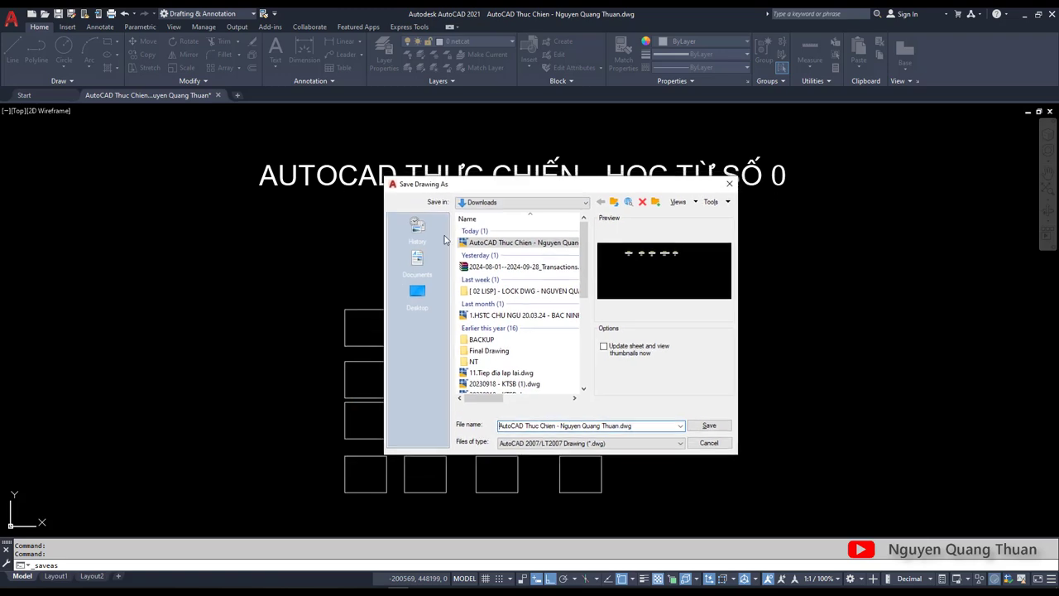
{"action": "left_click", "coordinate": [417, 291]}
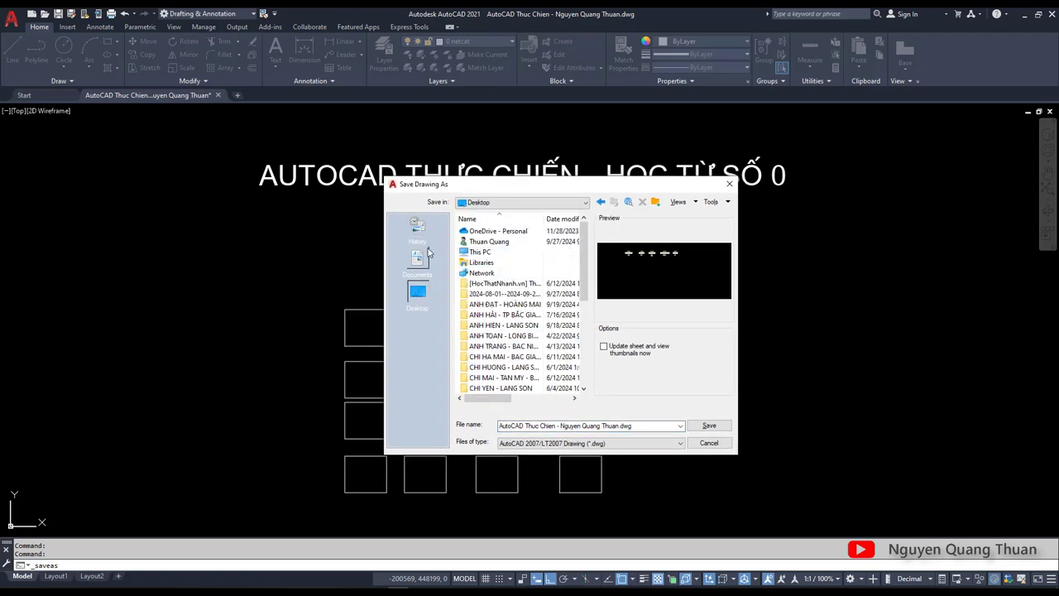
{"action": "double_click", "coordinate": [480, 252]}
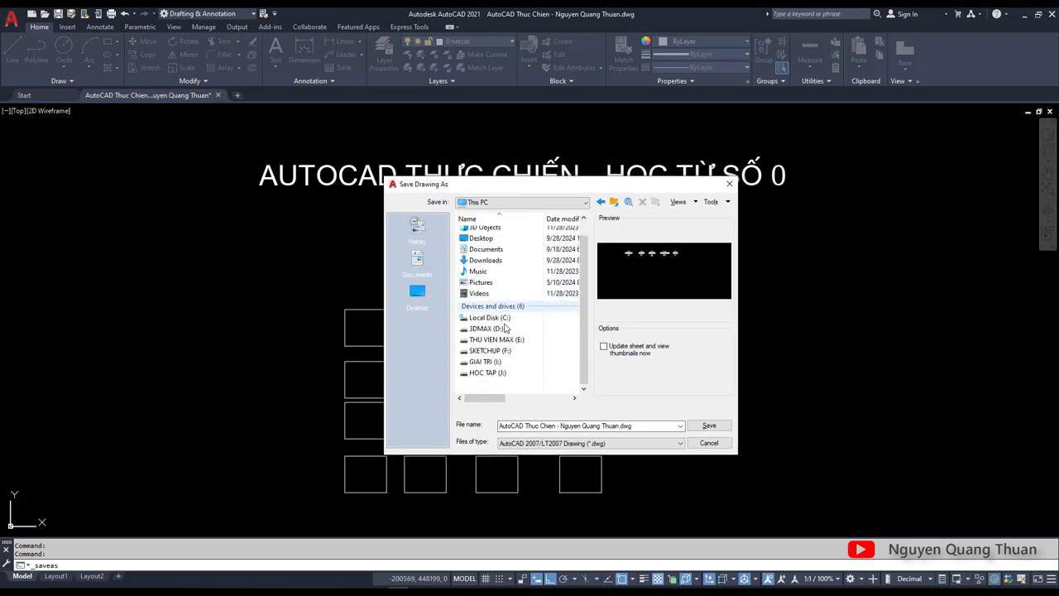
{"action": "left_click", "coordinate": [497, 339]}
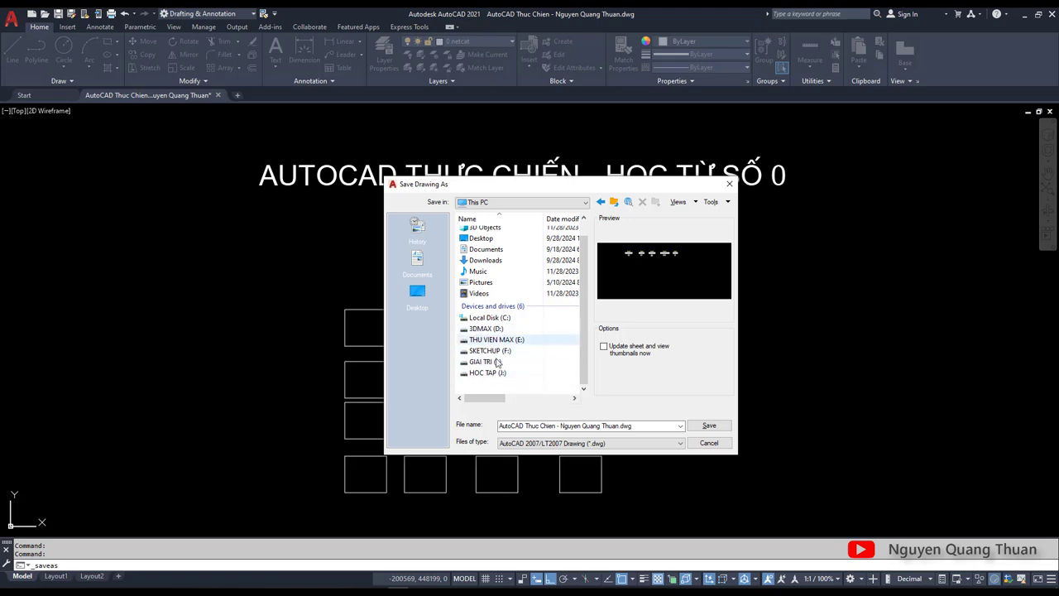
{"action": "left_click", "coordinate": [709, 442]}
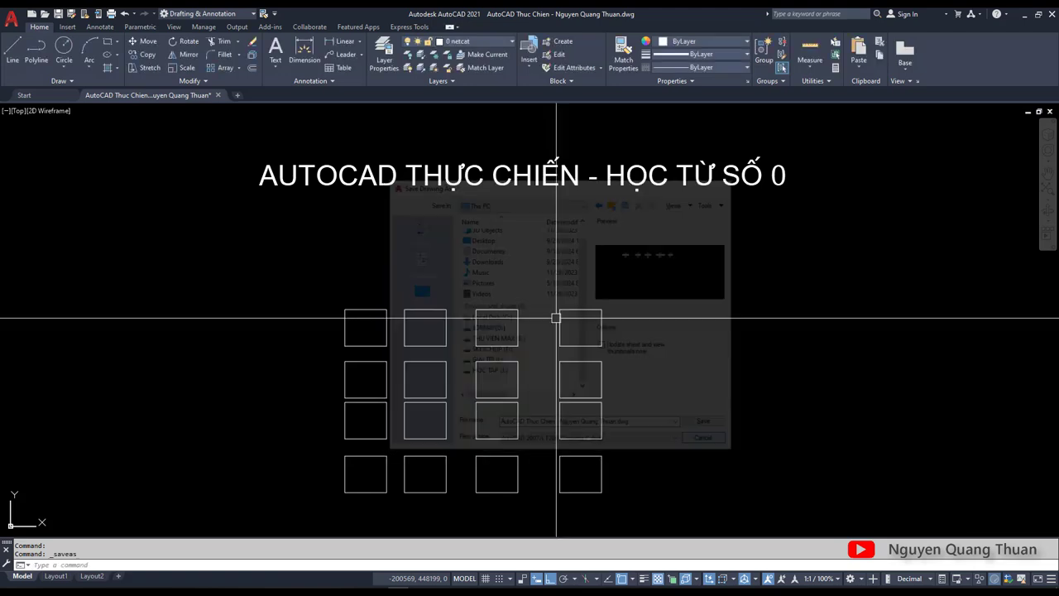
{"action": "type", "text": "file"}
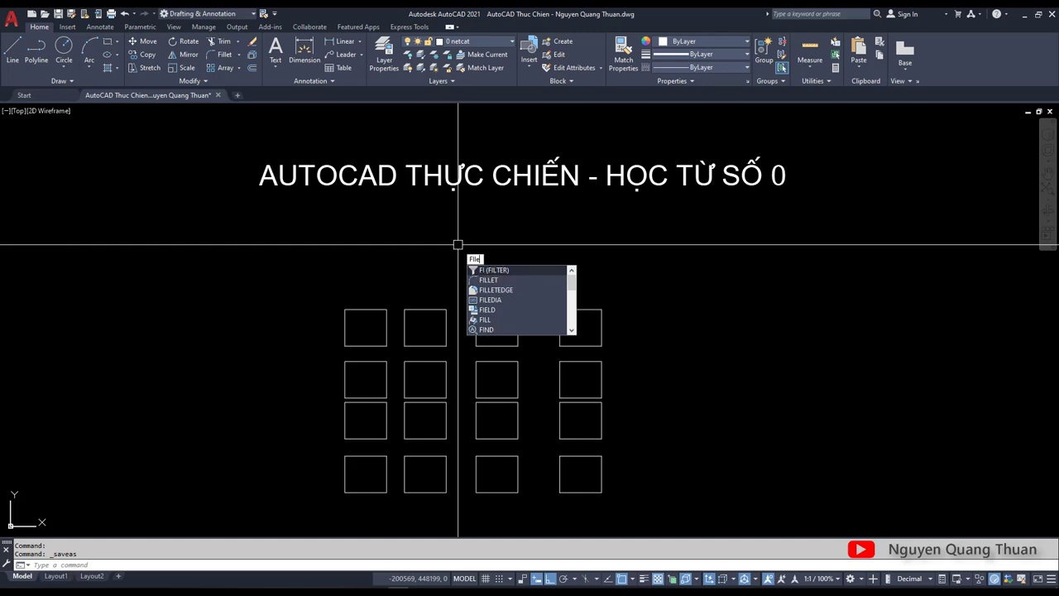
{"action": "type", "text": "dia"}
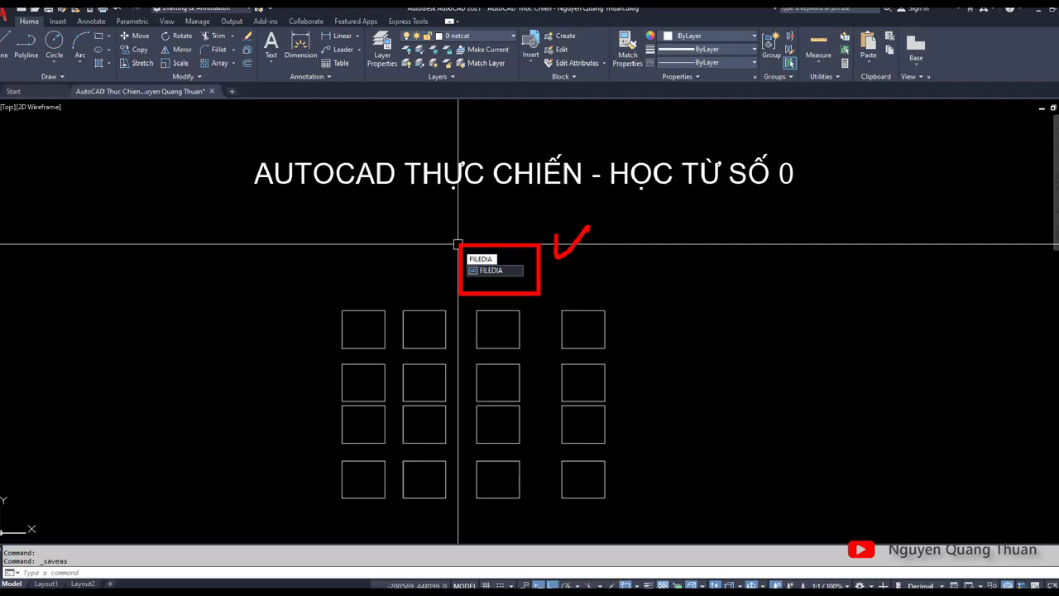
{"action": "key", "text": "Escape"}
{"action": "scroll", "coordinate": [541, 239], "scroll_direction": "down", "scroll_amount": 2}
{"action": "scroll", "coordinate": [529, 248], "scroll_direction": "down", "scroll_amount": 1}
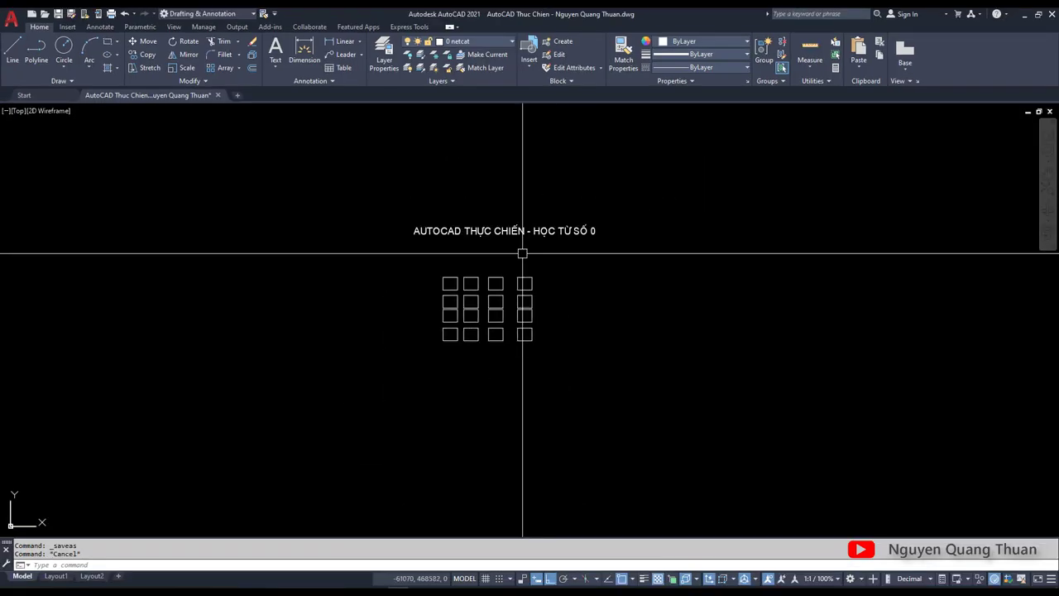
{"action": "scroll", "coordinate": [542, 265], "scroll_direction": "up", "scroll_amount": 3}
{"action": "middle_click_drag", "start_coordinate": [546, 272], "coordinate": [603, 246]}
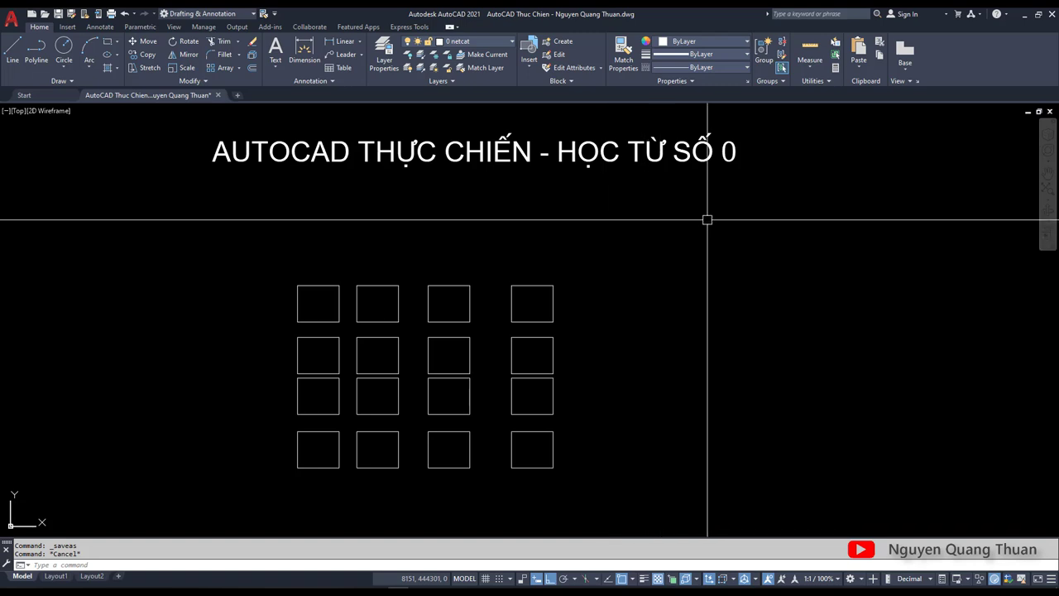
{"action": "middle_click_drag", "start_coordinate": [709, 217], "coordinate": [738, 226]}
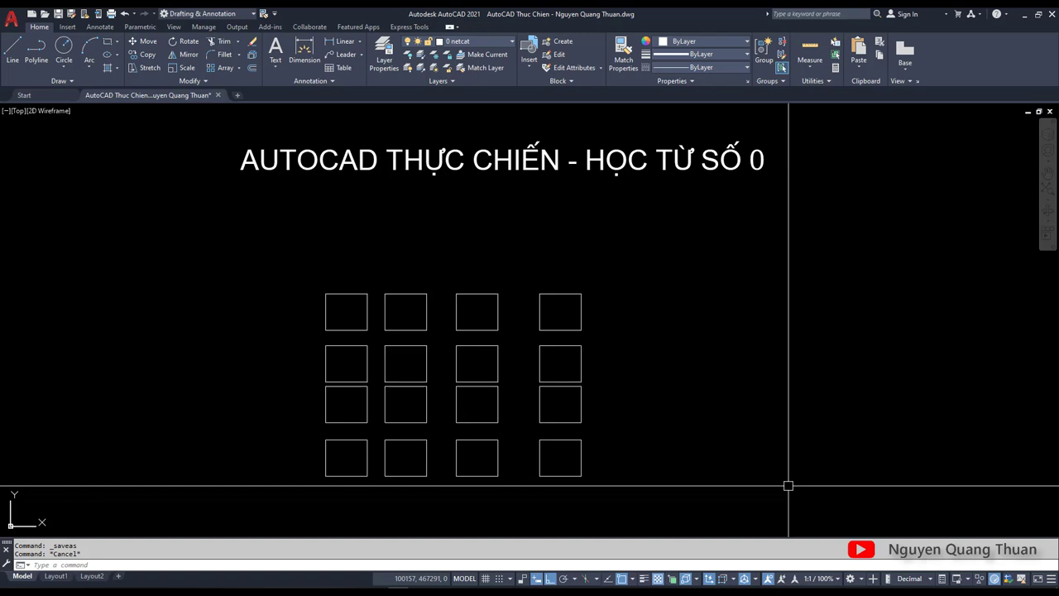
{"action": "middle_click_drag", "start_coordinate": [792, 466], "coordinate": [785, 461]}
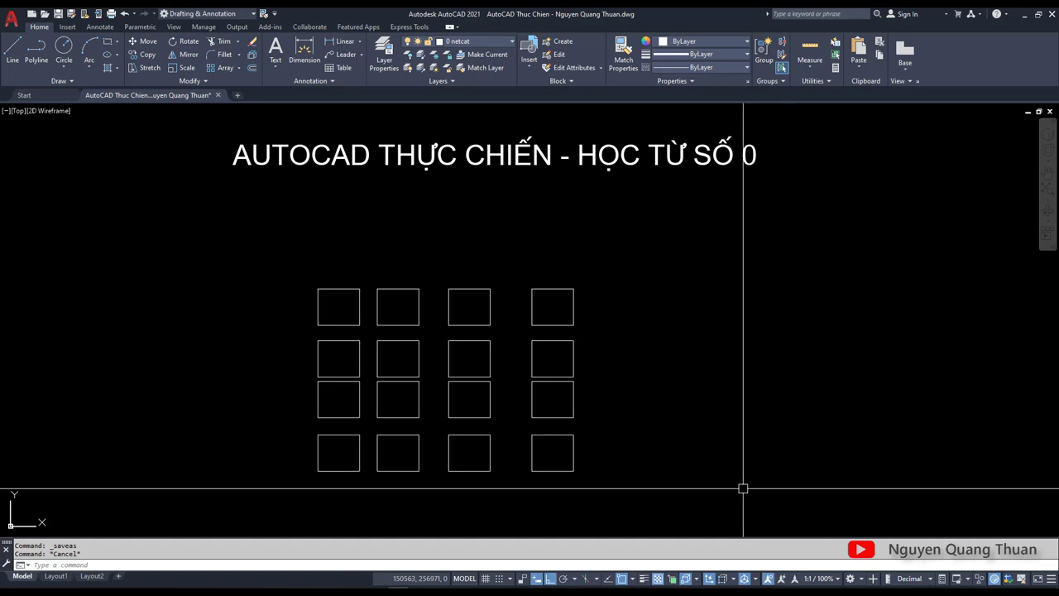
{"action": "middle_click_drag", "start_coordinate": [793, 490], "coordinate": [793, 495]}
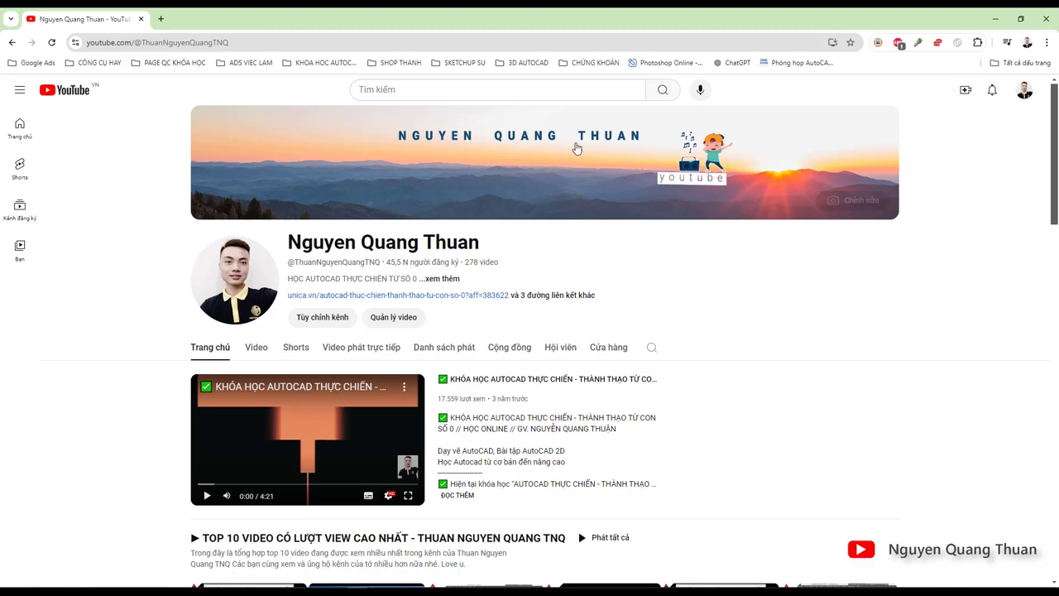
Scroll through the channel's video rows and back up toward the featured AutoCAD course.
{"action": "scroll", "coordinate": [597, 295], "scroll_direction": "down", "scroll_amount": 1}
{"action": "scroll", "coordinate": [588, 215], "scroll_direction": "up", "scroll_amount": 1}
{"action": "scroll", "coordinate": [574, 279], "scroll_direction": "down", "scroll_amount": 1}
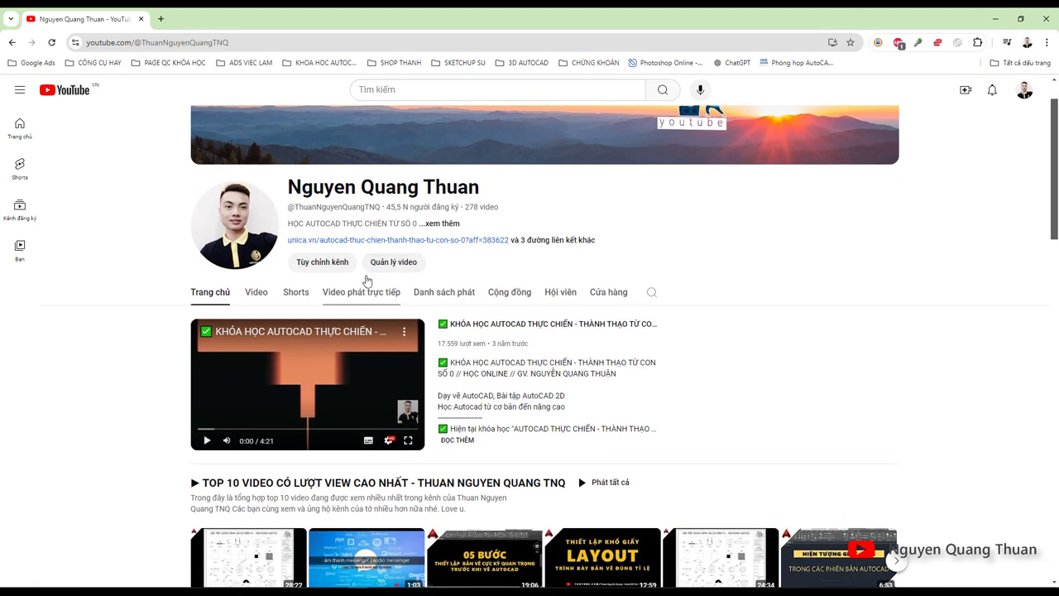
{"action": "scroll", "coordinate": [367, 282], "scroll_direction": "down", "scroll_amount": 3}
{"action": "scroll", "coordinate": [494, 351], "scroll_direction": "down", "scroll_amount": 4}
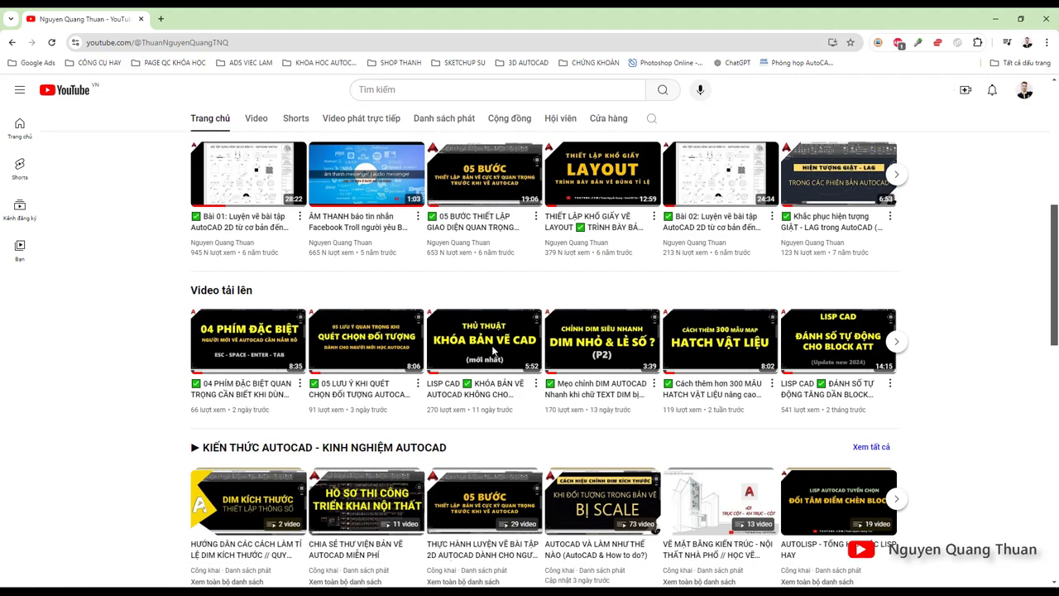
{"action": "scroll", "coordinate": [494, 351], "scroll_direction": "down", "scroll_amount": 2}
{"action": "scroll", "coordinate": [501, 314], "scroll_direction": "up", "scroll_amount": 5}
{"action": "scroll", "coordinate": [509, 267], "scroll_direction": "up", "scroll_amount": 5}
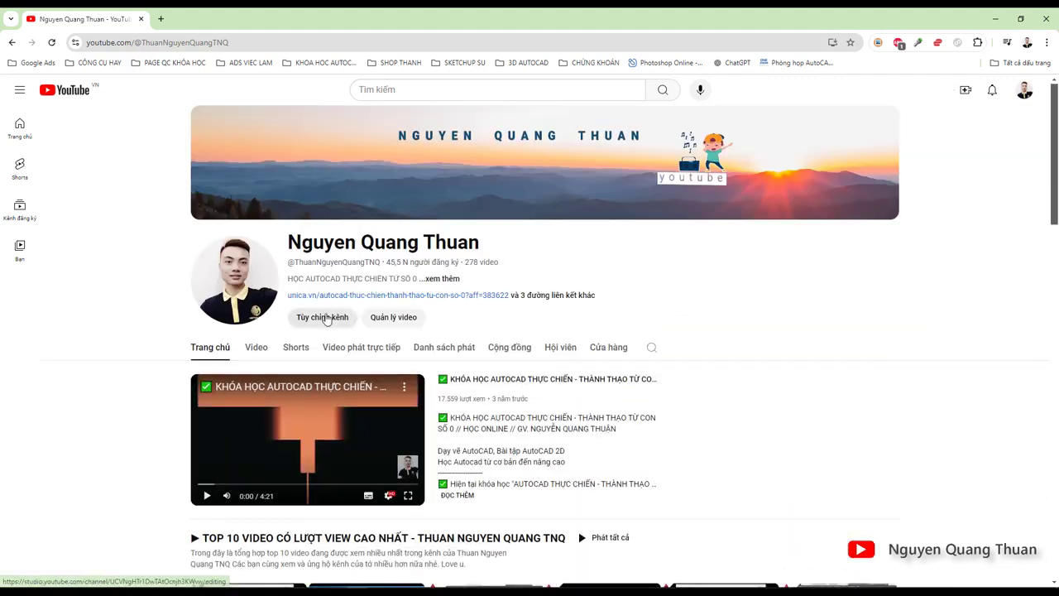